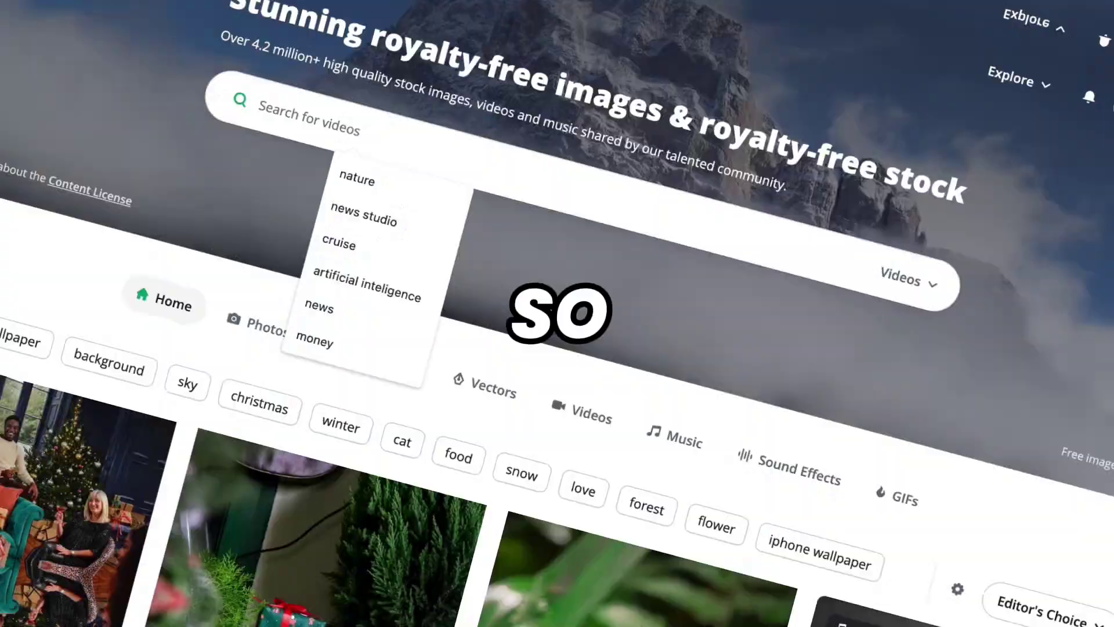
- Search Pixabay's videos and Freepik's assets for "news" and look through the Pixabay video results
{"action": "type", "text": "news"}
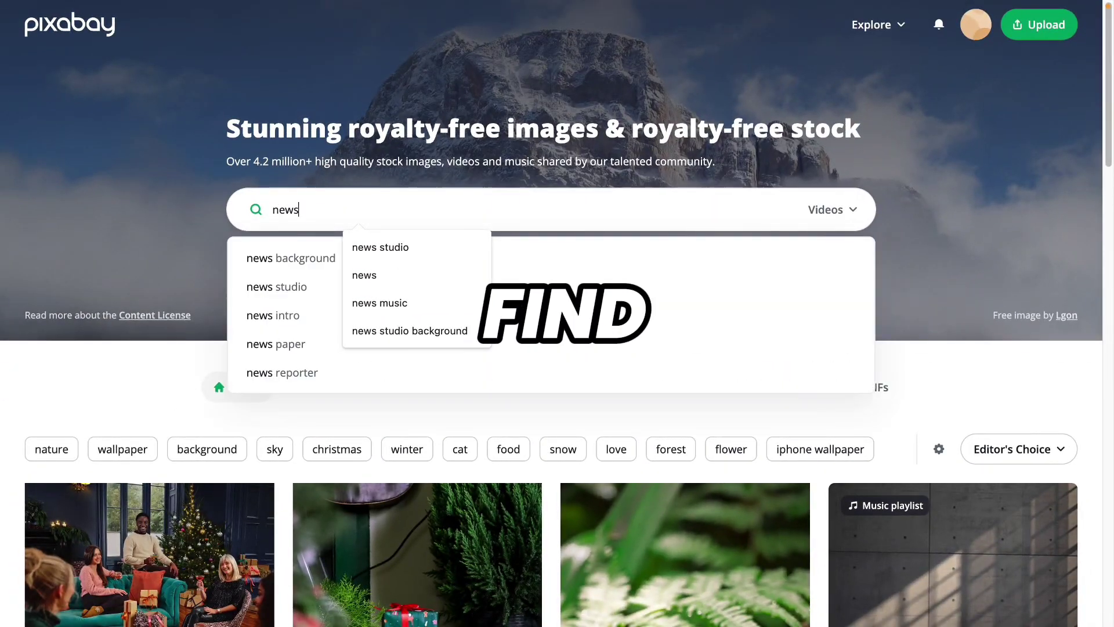
{"action": "key", "text": "Return"}
{"action": "scroll", "coordinate": [330, 460], "scroll_direction": "down", "scroll_amount": 2}
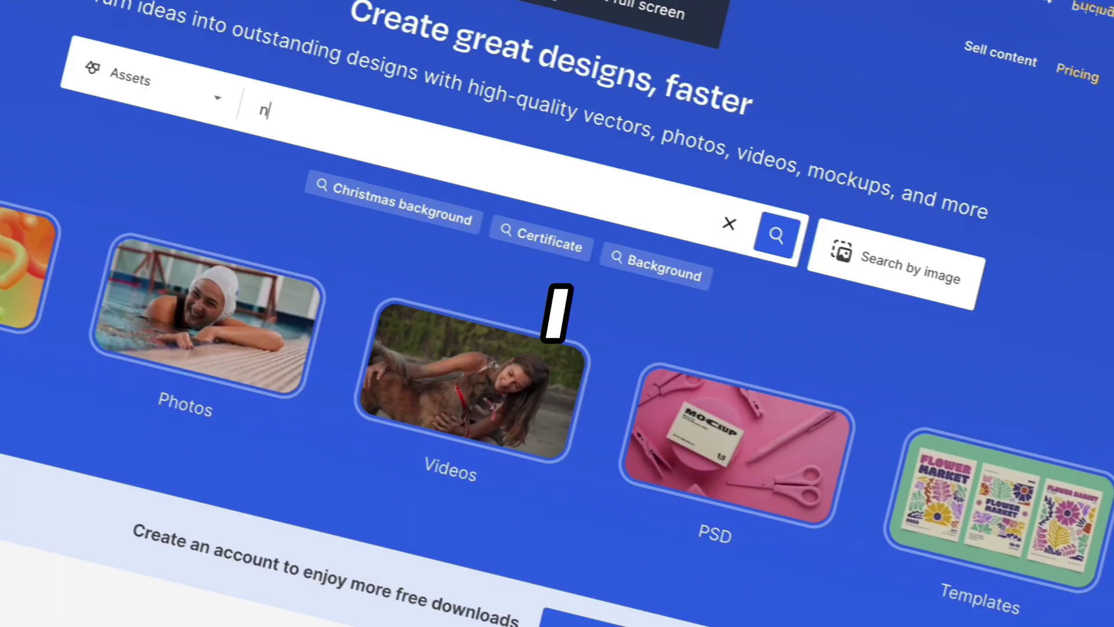
{"action": "type", "text": "ew"}
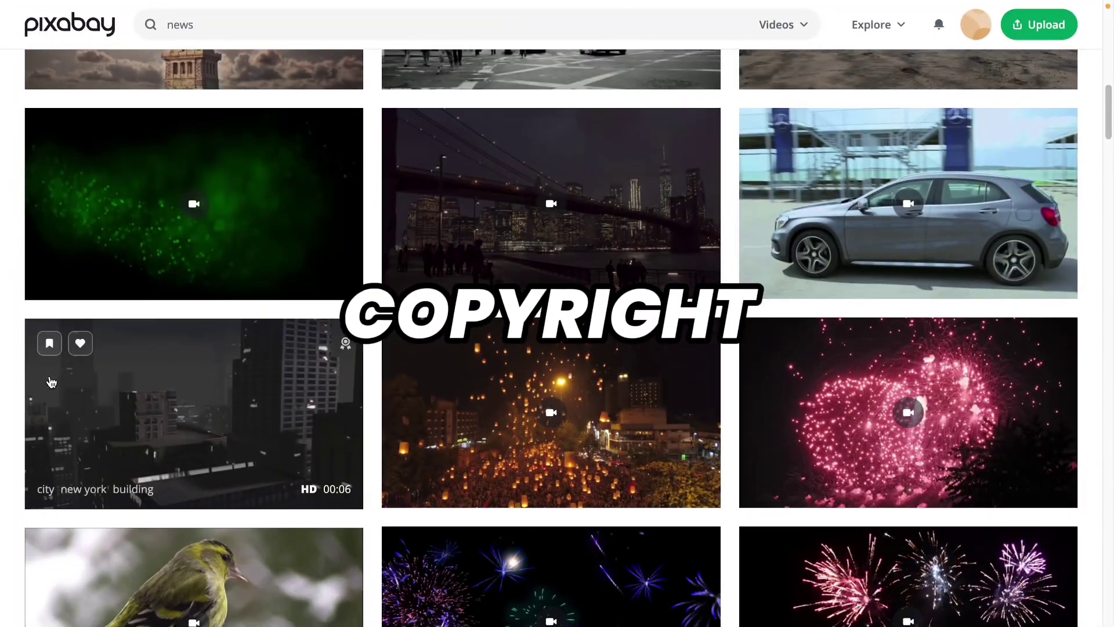
{"action": "scroll", "coordinate": [557, 349], "scroll_direction": "down", "scroll_amount": 3}
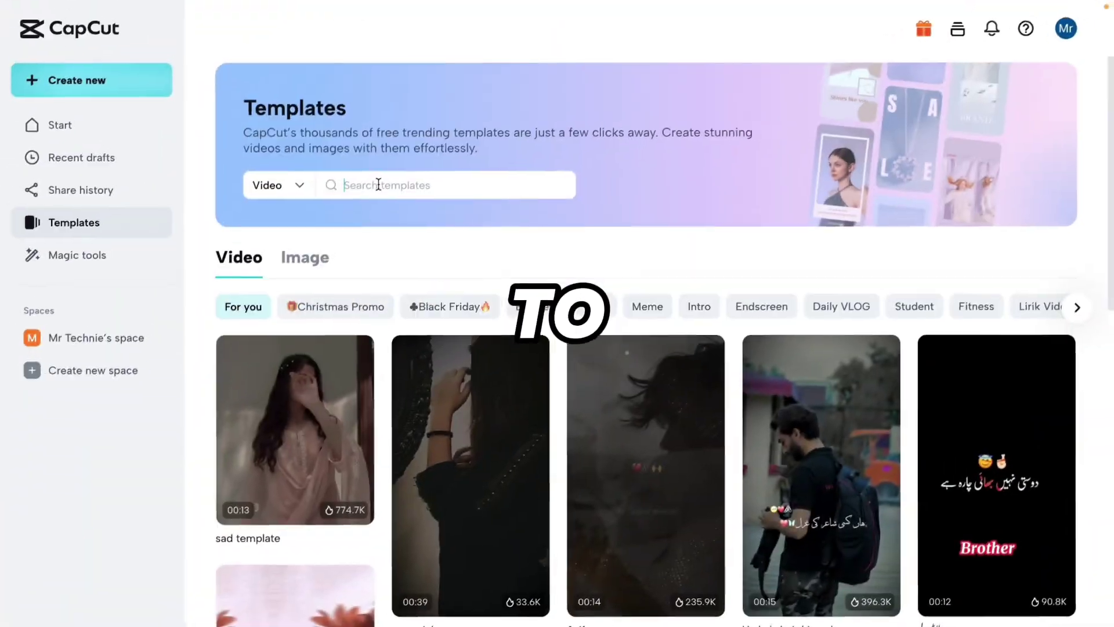
- Search CapCut's video templates for "news"
{"action": "type", "text": "news"}
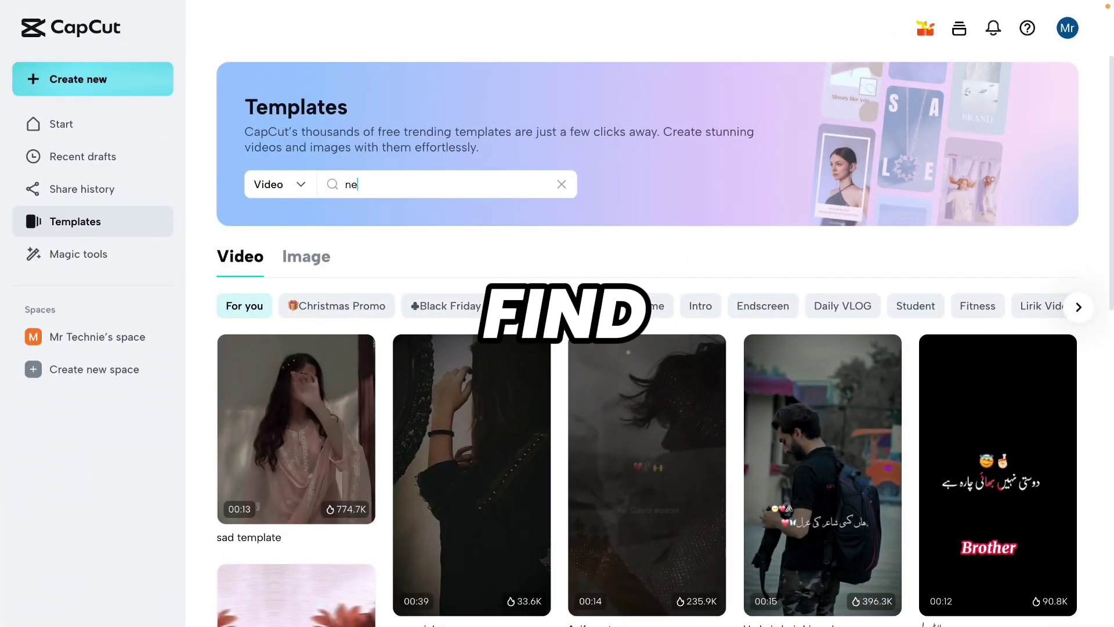
{"action": "key", "text": "Return"}
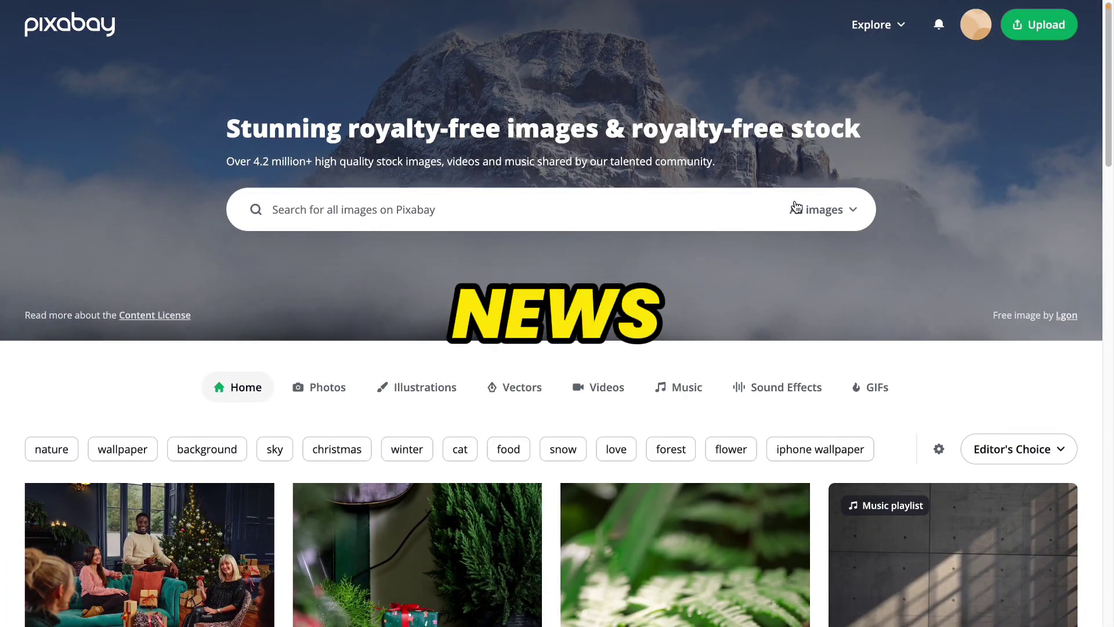
- Limit the Pixabay search to videos and search for "news"
{"action": "left_click", "coordinate": [796, 206]}
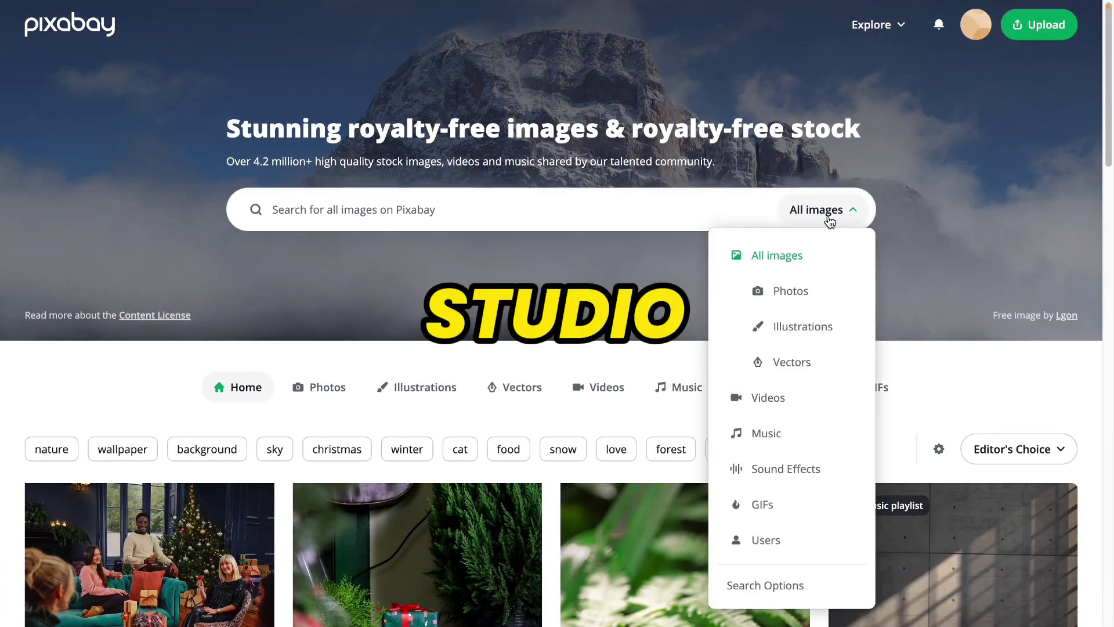
{"action": "left_click", "coordinate": [766, 398]}
{"action": "type", "text": "news"}
{"action": "key", "text": "Return"}
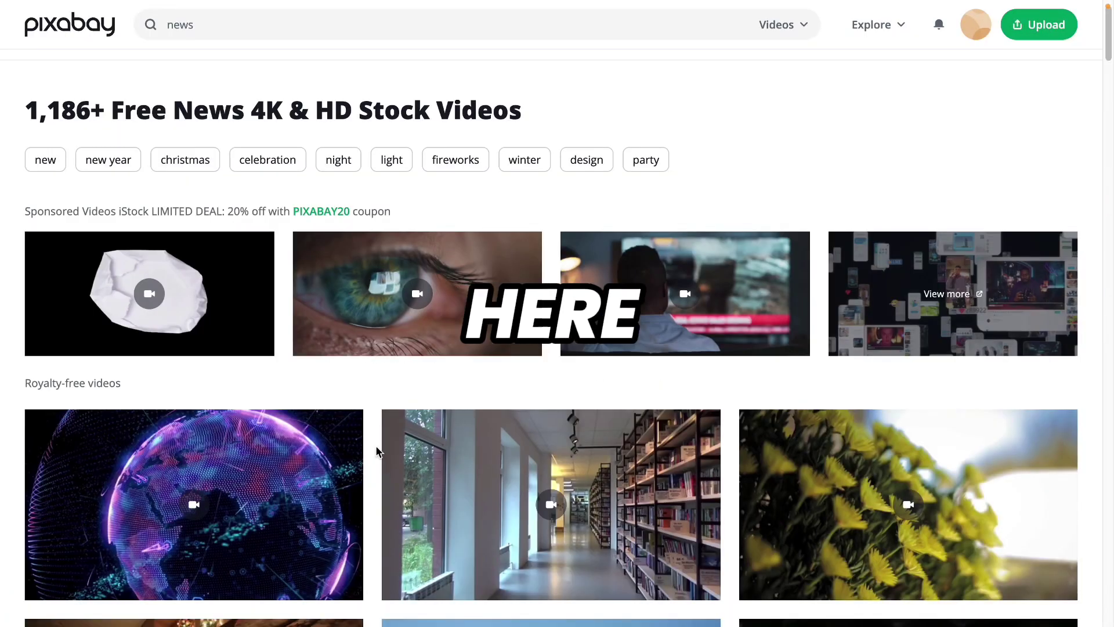
{"action": "scroll", "coordinate": [375, 445], "scroll_direction": "down", "scroll_amount": 2}
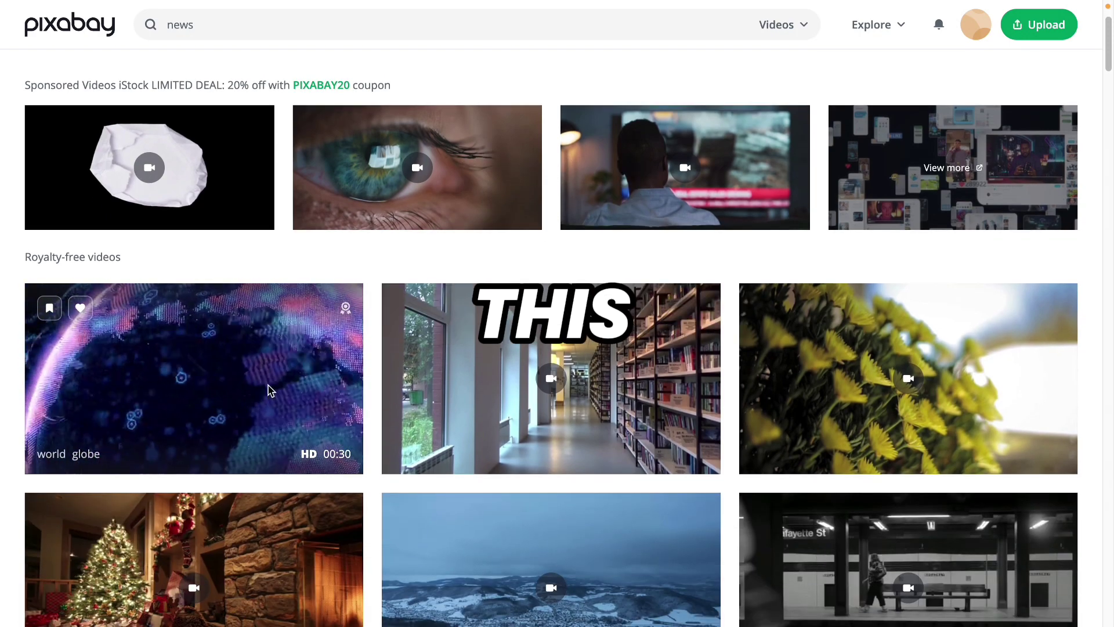
- Look through the Pixabay news videos and preview the globe clips, including the one with the ball of national flags
{"action": "left_click", "coordinate": [269, 391]}
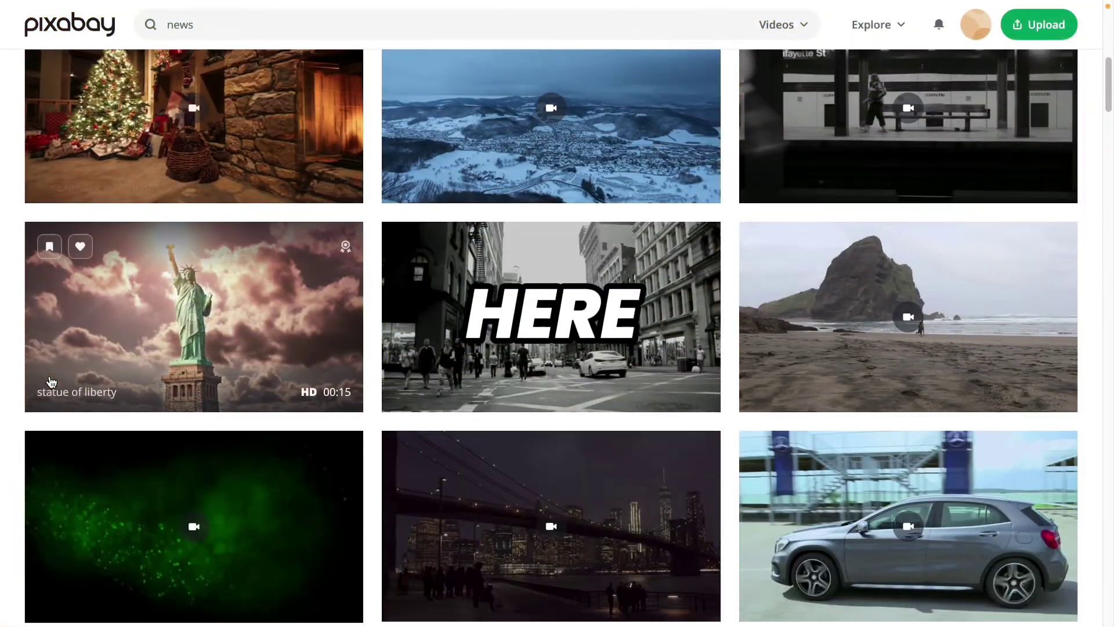
{"action": "scroll", "coordinate": [51, 381], "scroll_direction": "down", "scroll_amount": 10}
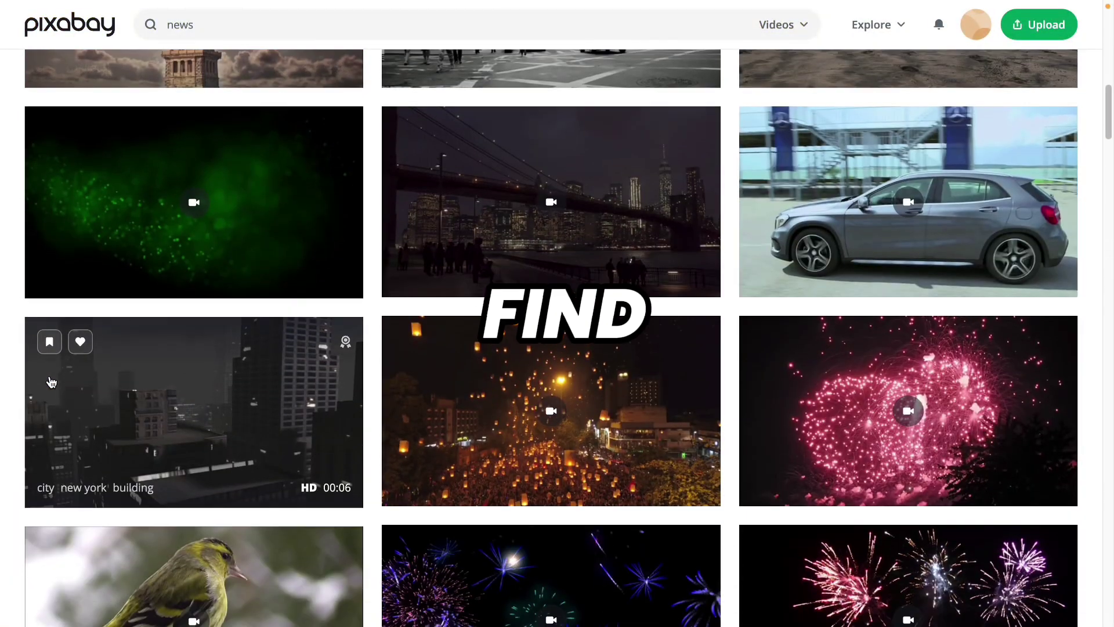
{"action": "scroll", "coordinate": [51, 381], "scroll_direction": "down", "scroll_amount": 6}
{"action": "left_click", "coordinate": [468, 510]}
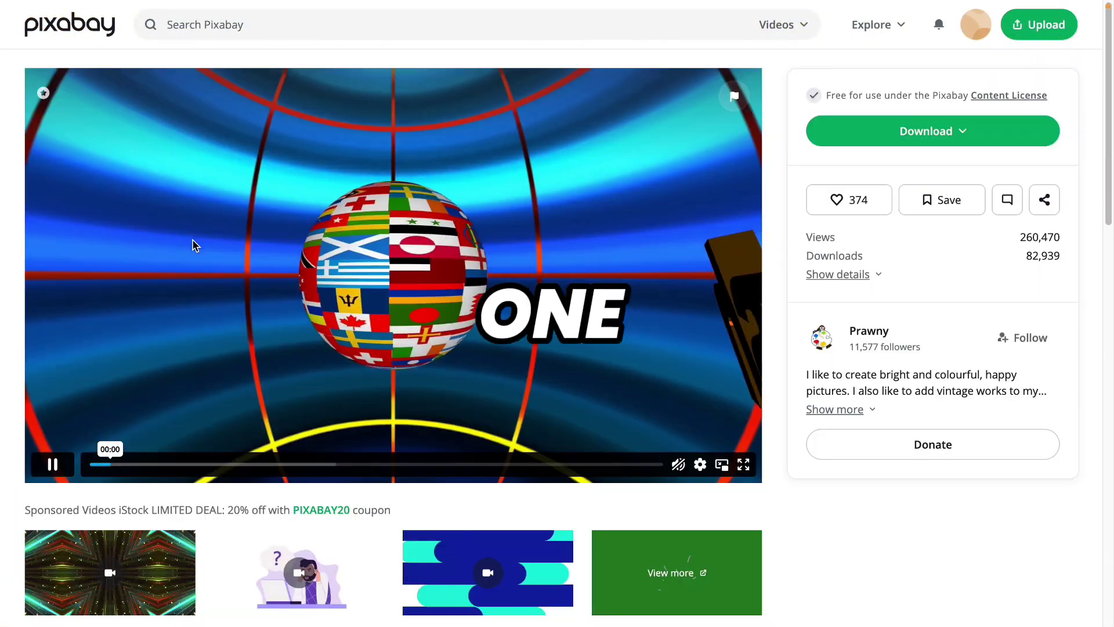
{"action": "left_click", "coordinate": [19, 68]}
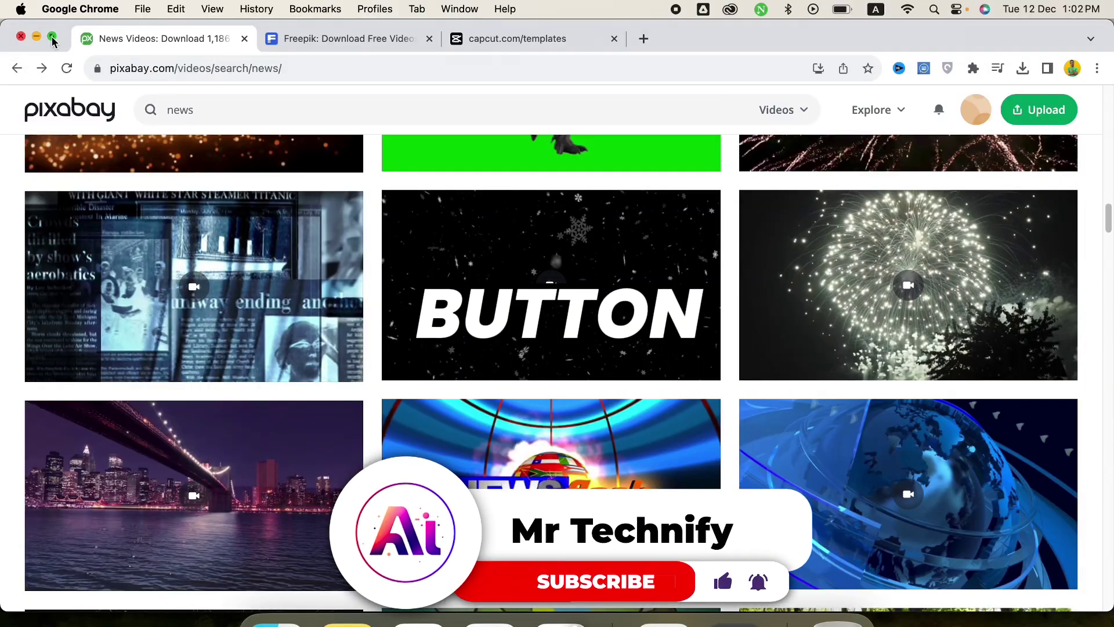
{"action": "key", "text": "ctrl+super+f"}
{"action": "left_click", "coordinate": [838, 365]}
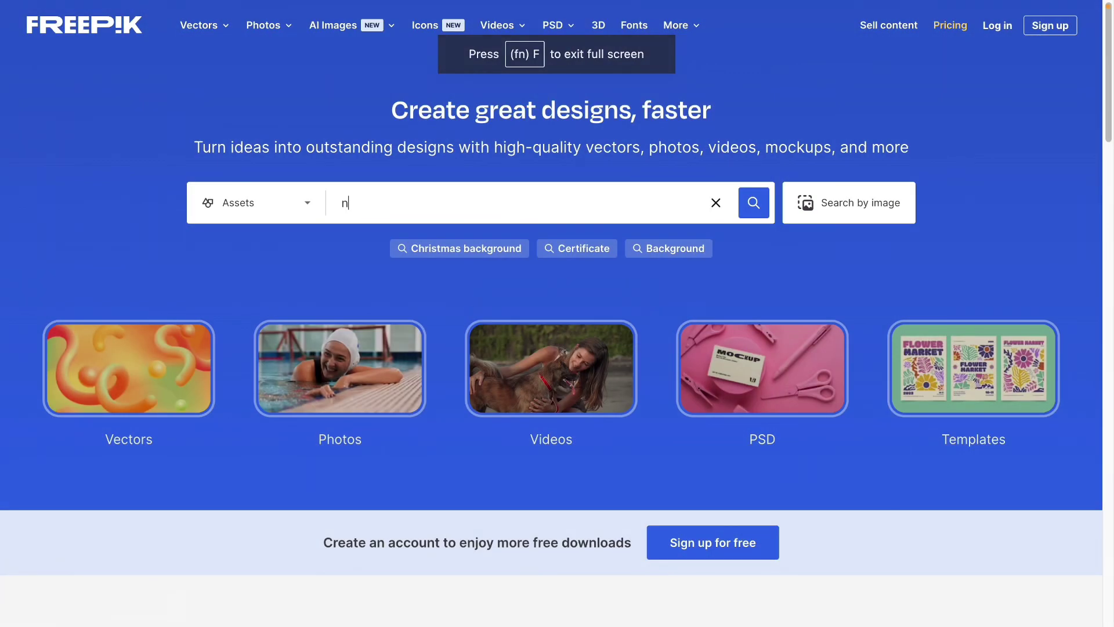
- Search Freepik for "news" with Videos as the asset type and restrict the results to the Free license
{"action": "type", "text": "ews"}
{"action": "left_click", "coordinate": [273, 202]}
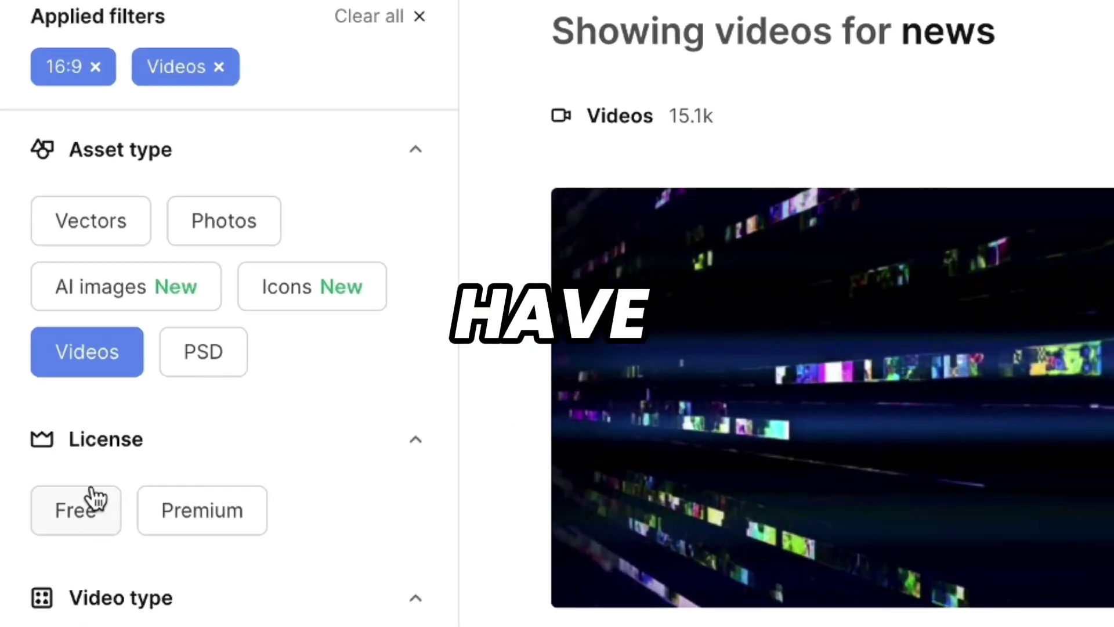
{"action": "left_click", "coordinate": [84, 516]}
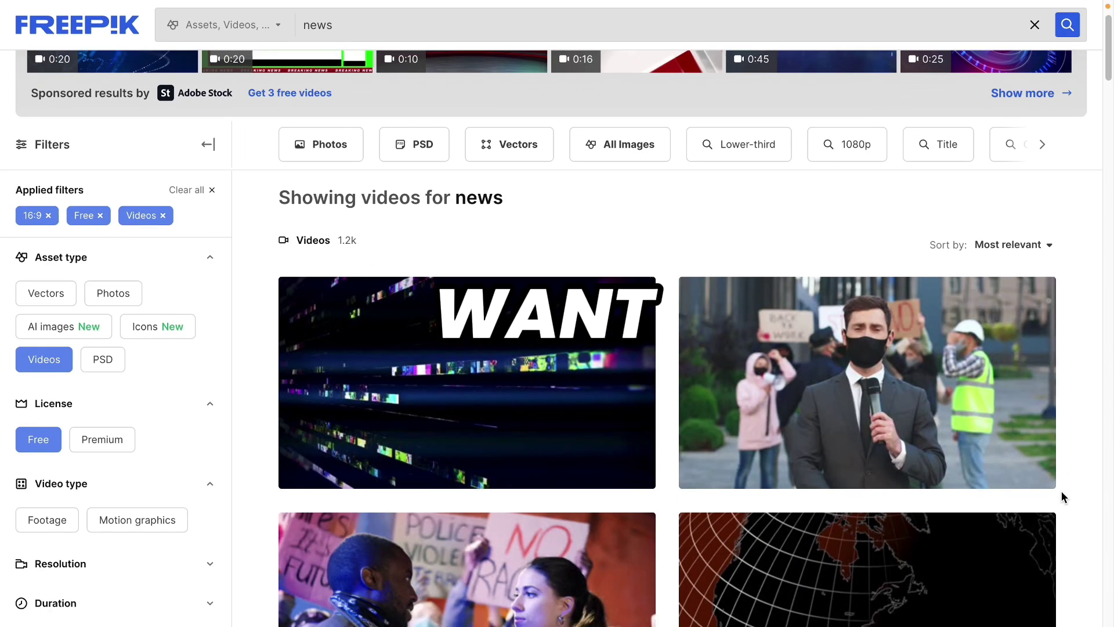
- Examine the free Freepik news videos for globe animations and reporter footage suitable as news templates
{"action": "scroll", "coordinate": [1061, 491], "scroll_direction": "down", "scroll_amount": 5}
{"action": "scroll", "coordinate": [1061, 491], "scroll_direction": "up", "scroll_amount": 3}
{"action": "mouse_move", "coordinate": [871, 279]}
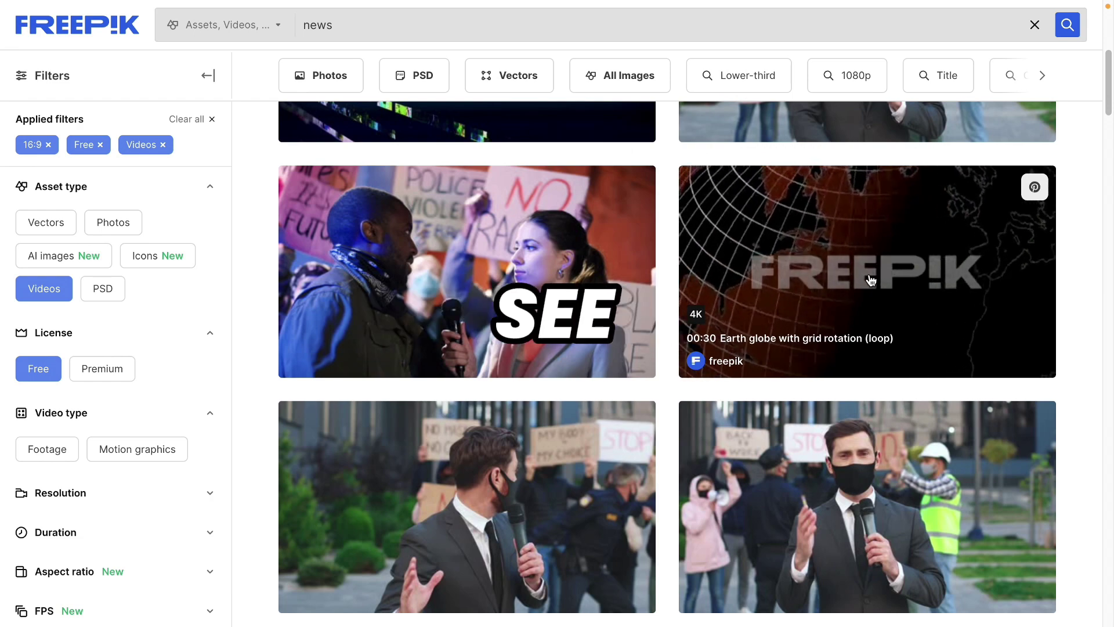
{"action": "scroll", "coordinate": [870, 280], "scroll_direction": "down", "scroll_amount": 10}
{"action": "right_click", "coordinate": [842, 355]}
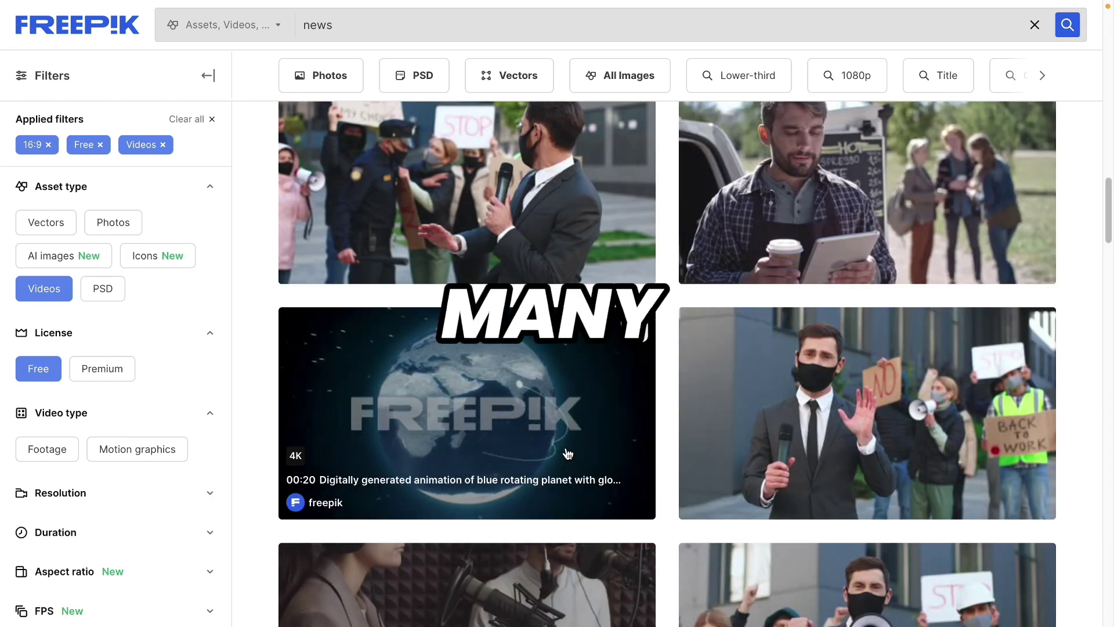
{"action": "scroll", "coordinate": [567, 454], "scroll_direction": "down", "scroll_amount": 5}
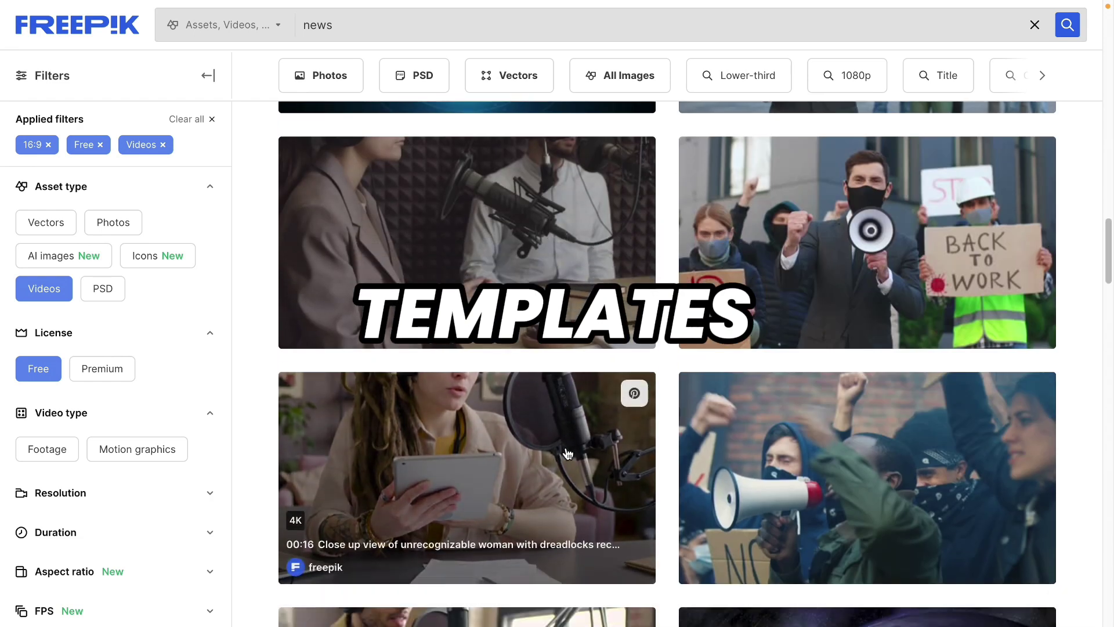
{"action": "scroll", "coordinate": [567, 453], "scroll_direction": "up", "scroll_amount": 10}
{"action": "mouse_move", "coordinate": [711, 339]}
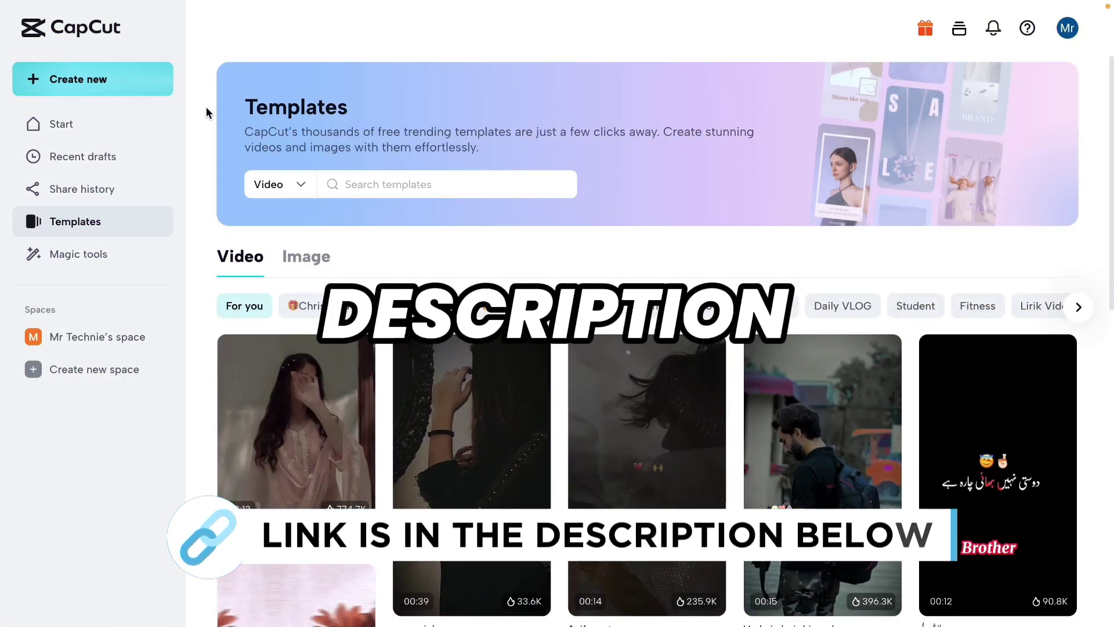
- Search CapCut's video templates for "news" and preview the first "breaking news" template with sound
{"action": "type", "text": "news"}
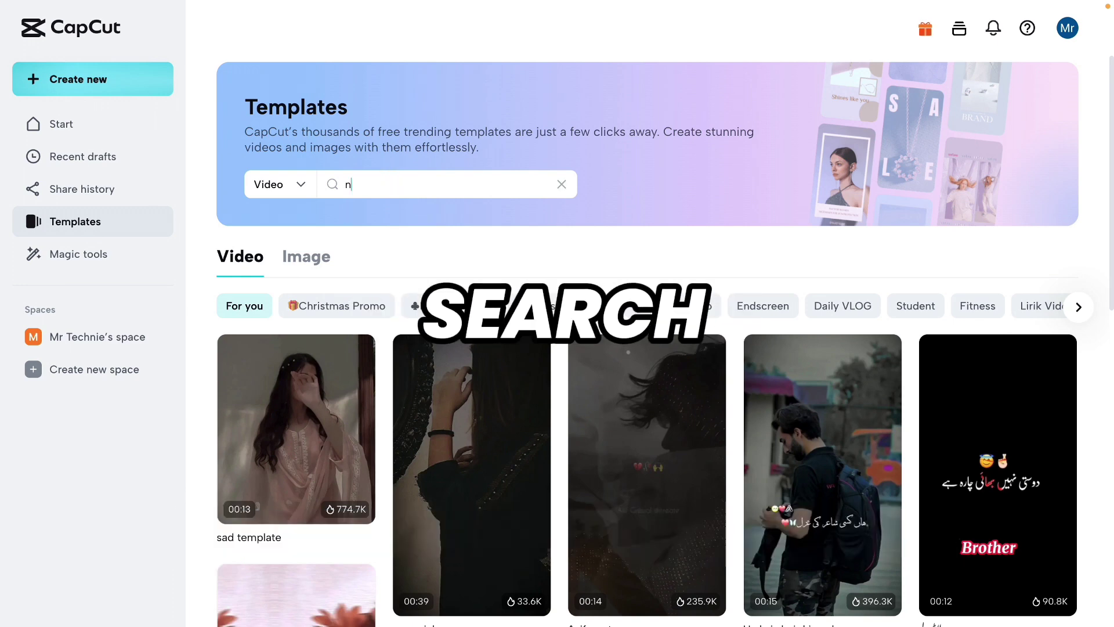
{"action": "key", "text": "Return"}
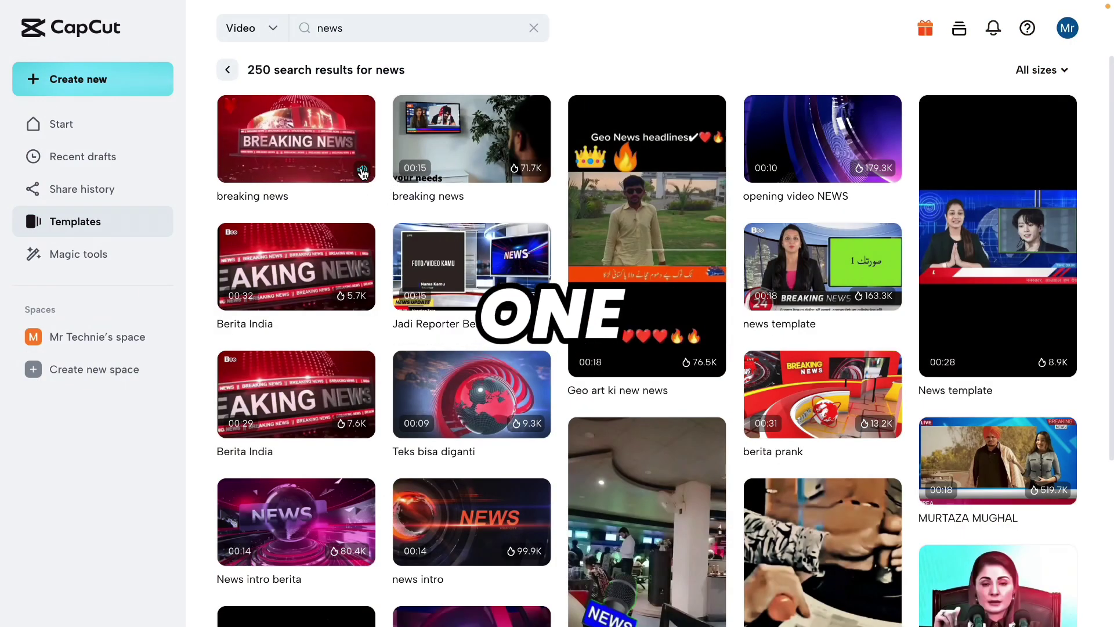
{"action": "left_click", "coordinate": [340, 146]}
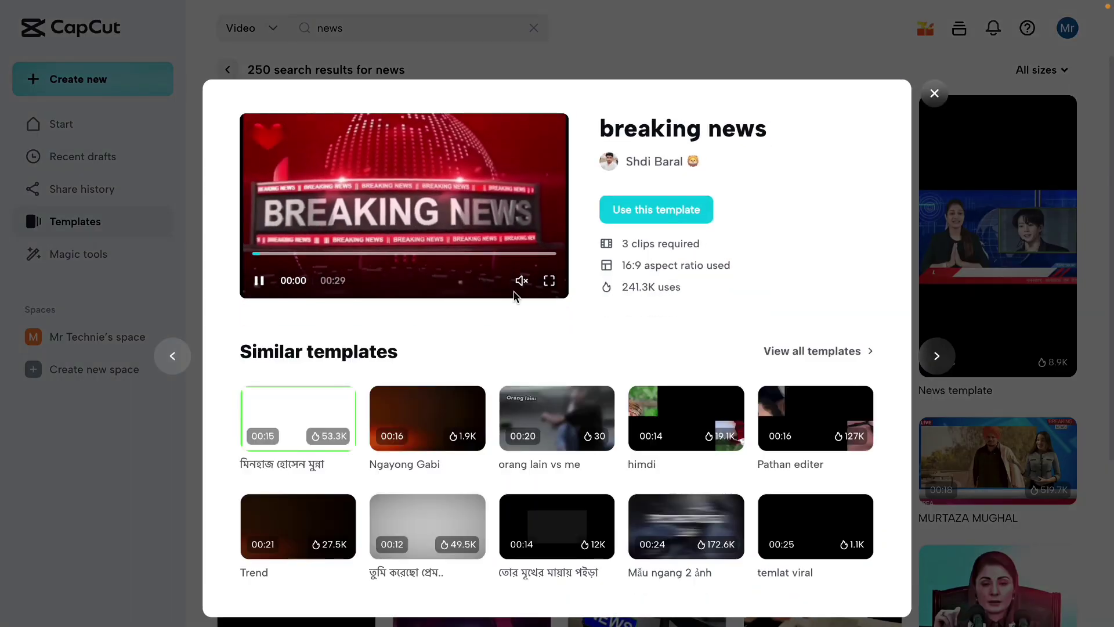
{"action": "mouse_move", "coordinate": [522, 281]}
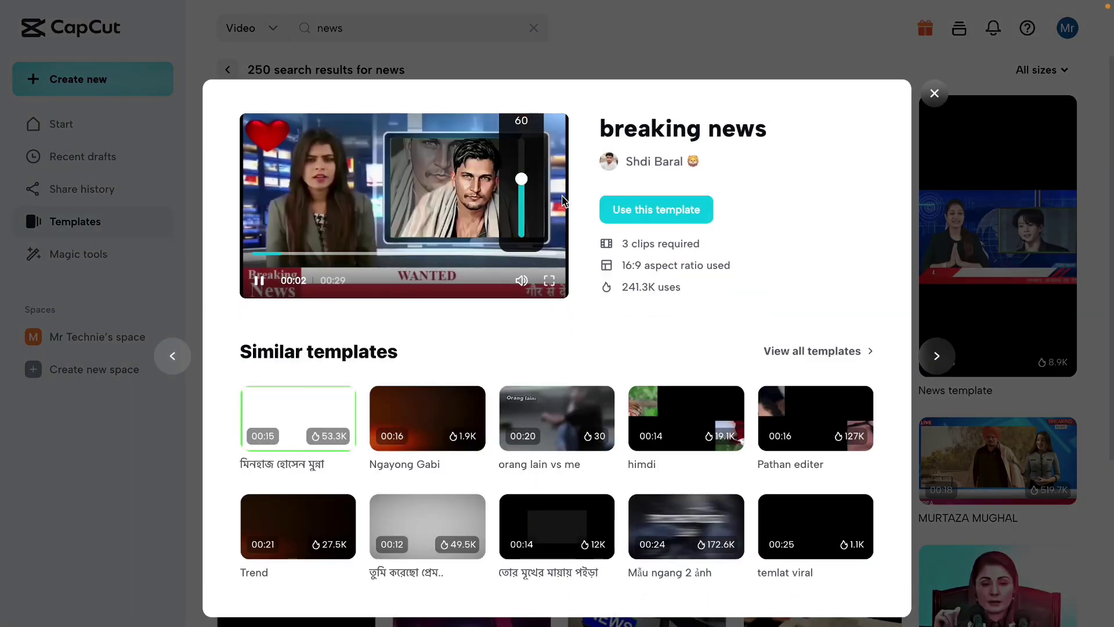
{"action": "mouse_move", "coordinate": [395, 268]}
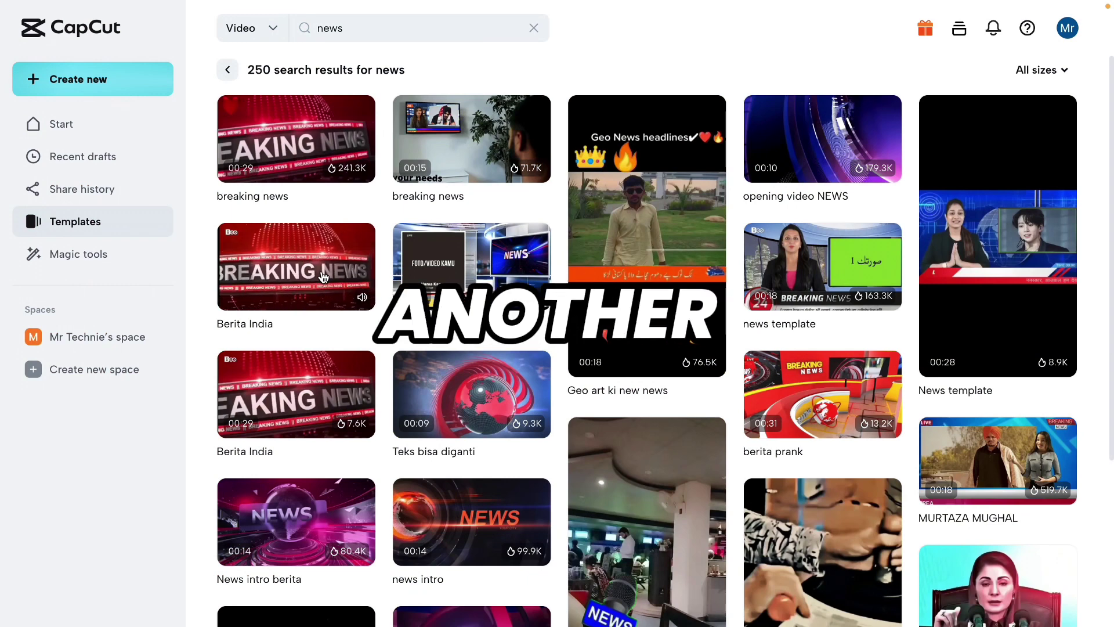
- Preview the "news intro" template in CapCut, and start a project from the "News intro berita" template
{"action": "left_click", "coordinate": [470, 517]}
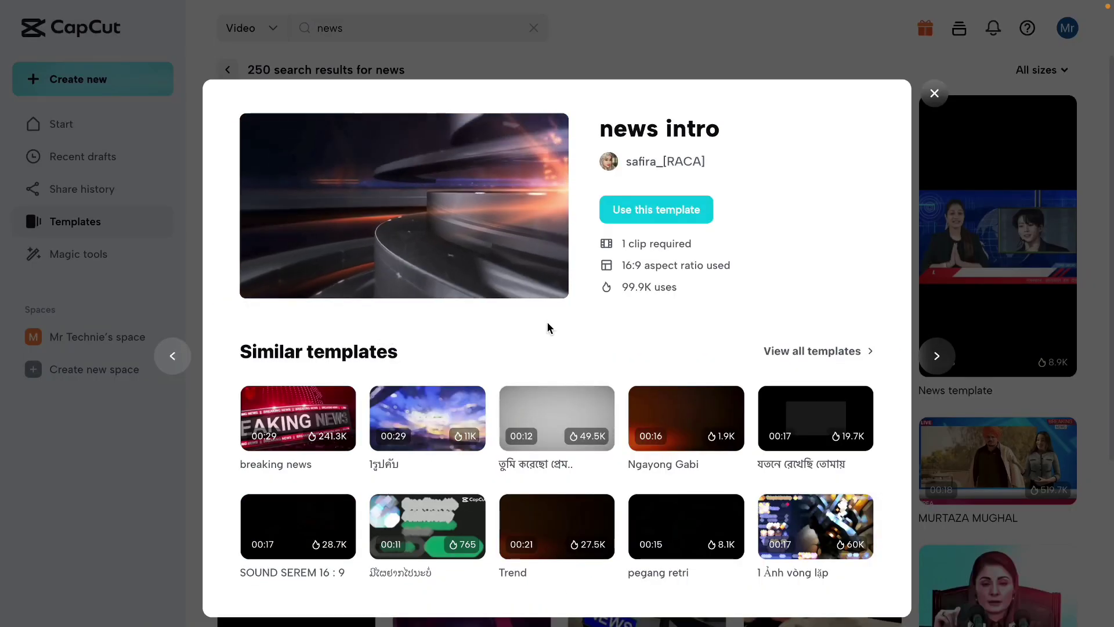
{"action": "mouse_move", "coordinate": [539, 263]}
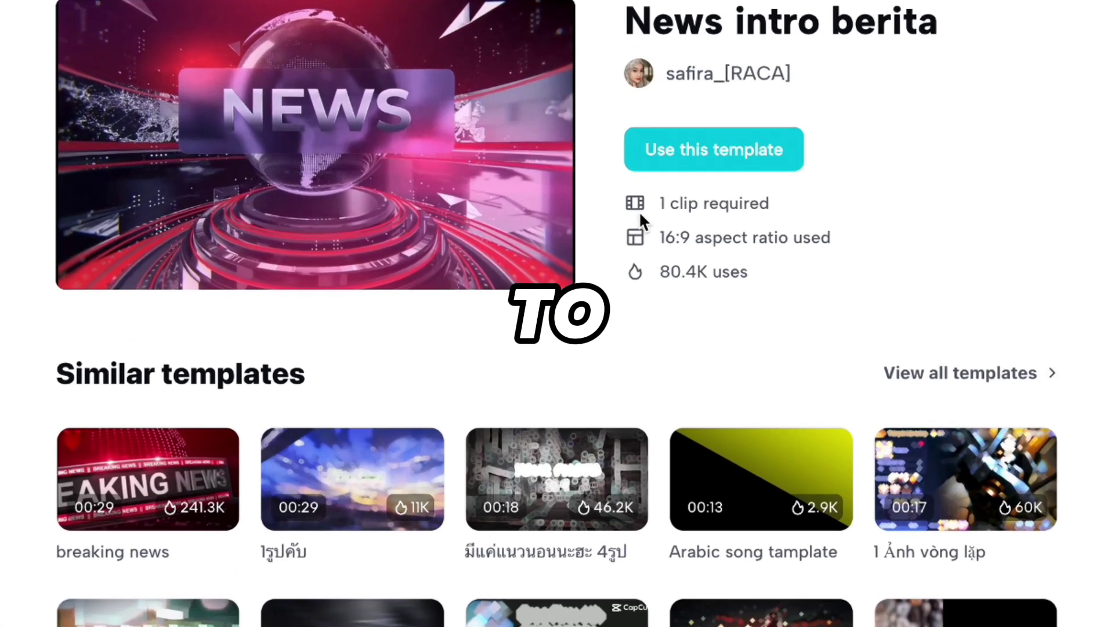
{"action": "left_click", "coordinate": [641, 155]}
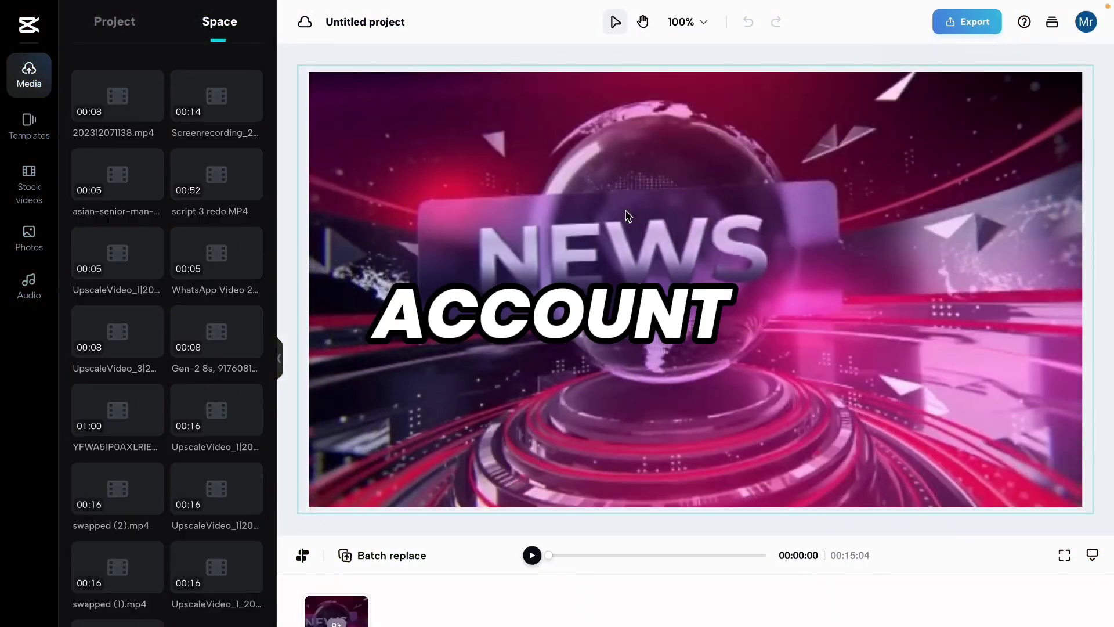
- Export the news intro project at 1080p resolution and download the finished video
{"action": "left_click", "coordinate": [964, 28]}
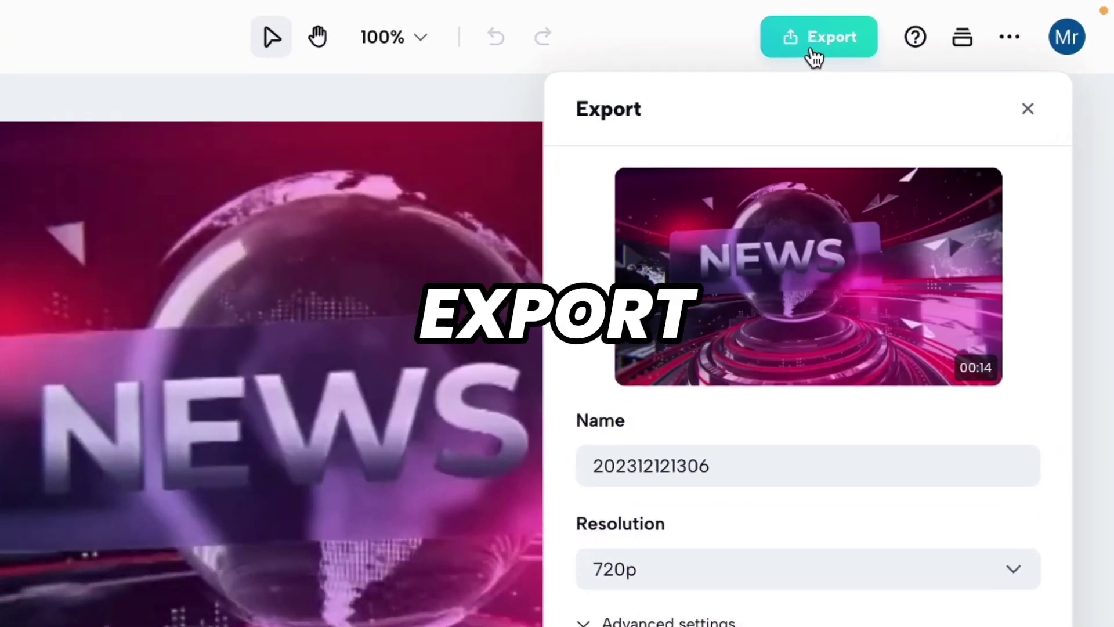
{"action": "left_click", "coordinate": [667, 568]}
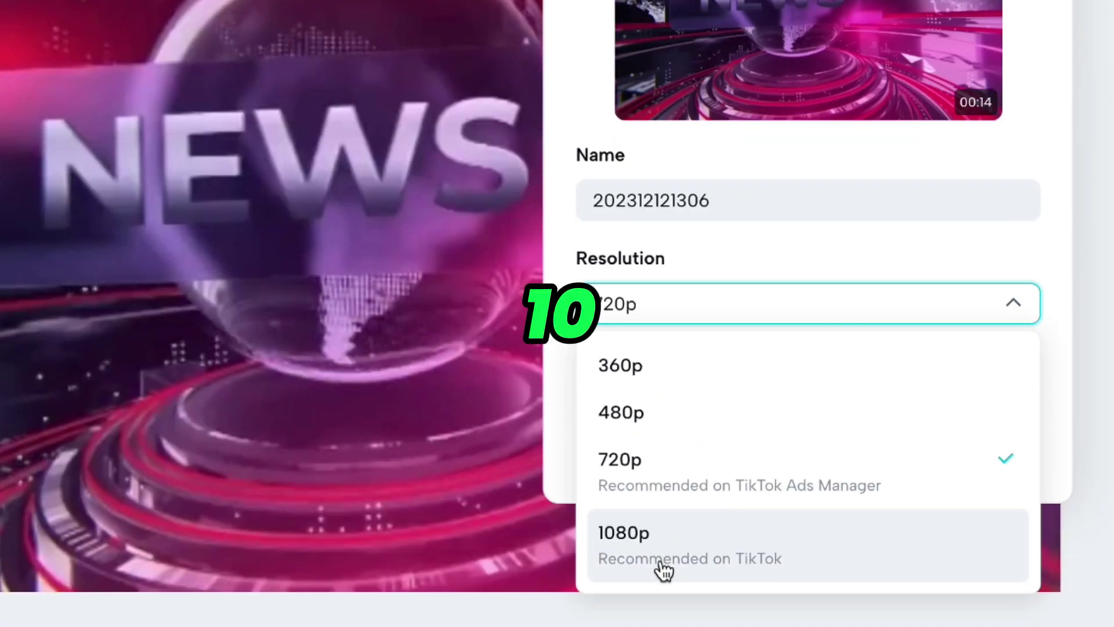
{"action": "left_click", "coordinate": [719, 545]}
{"action": "left_click", "coordinate": [720, 415]}
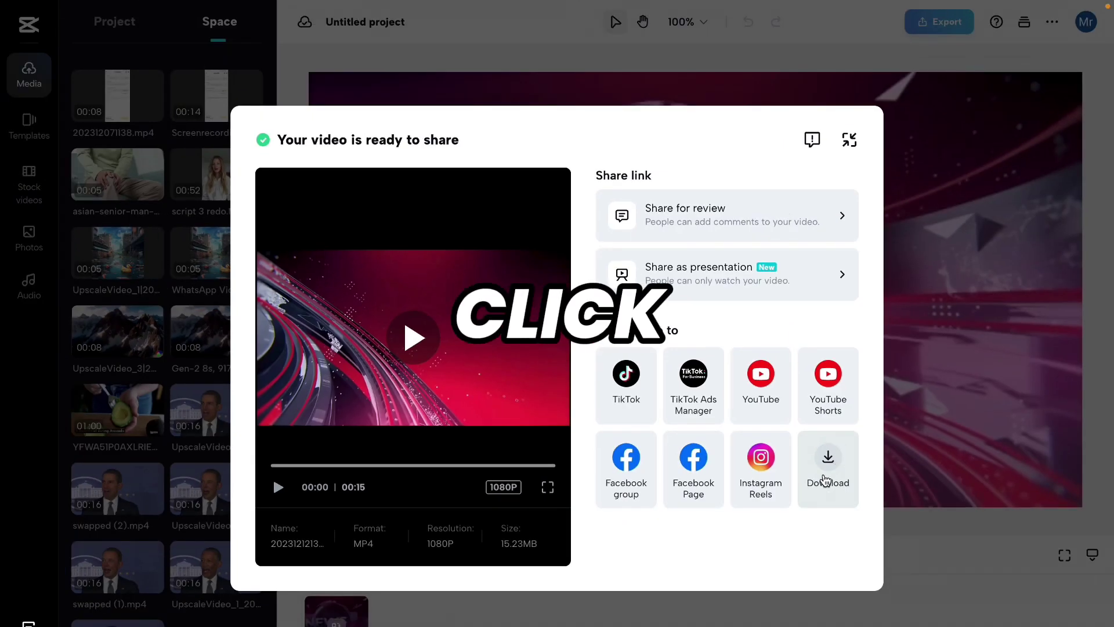
{"action": "left_click", "coordinate": [827, 477]}
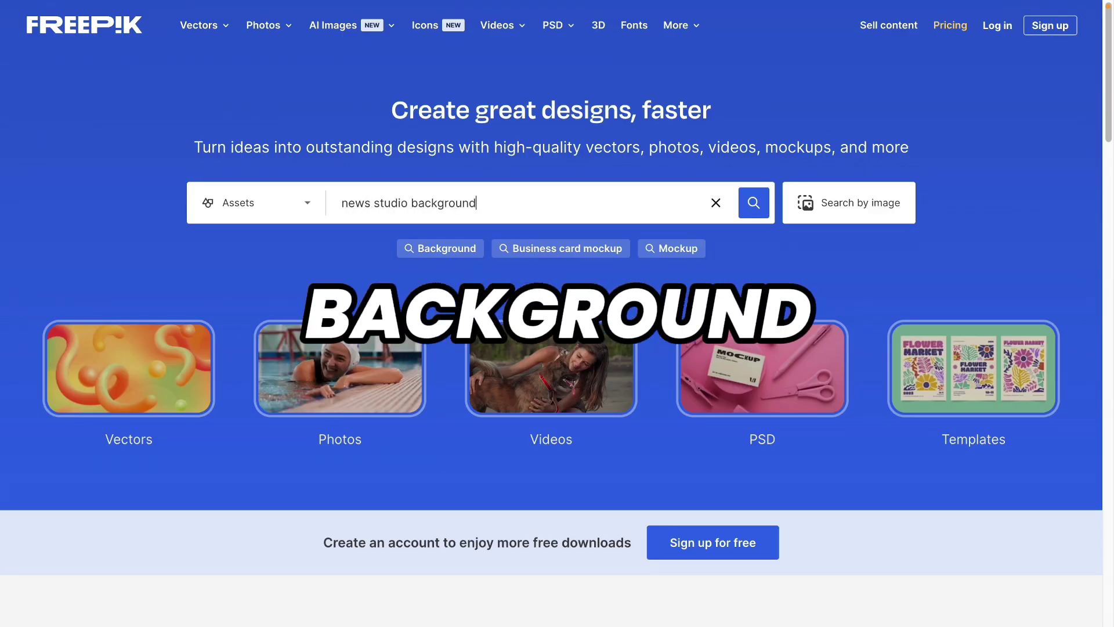
- Search Freepik for "news studio background" and look through the studio images
{"action": "key", "text": "Return"}
{"action": "scroll", "coordinate": [516, 347], "scroll_direction": "down", "scroll_amount": 2}
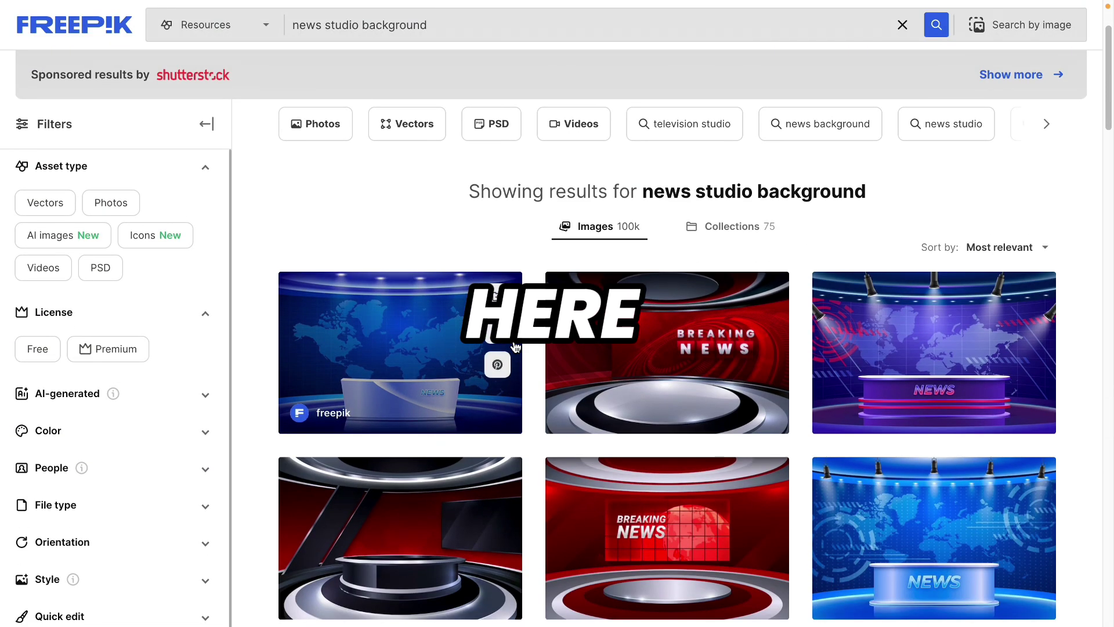
{"action": "scroll", "coordinate": [516, 347], "scroll_direction": "down", "scroll_amount": 3}
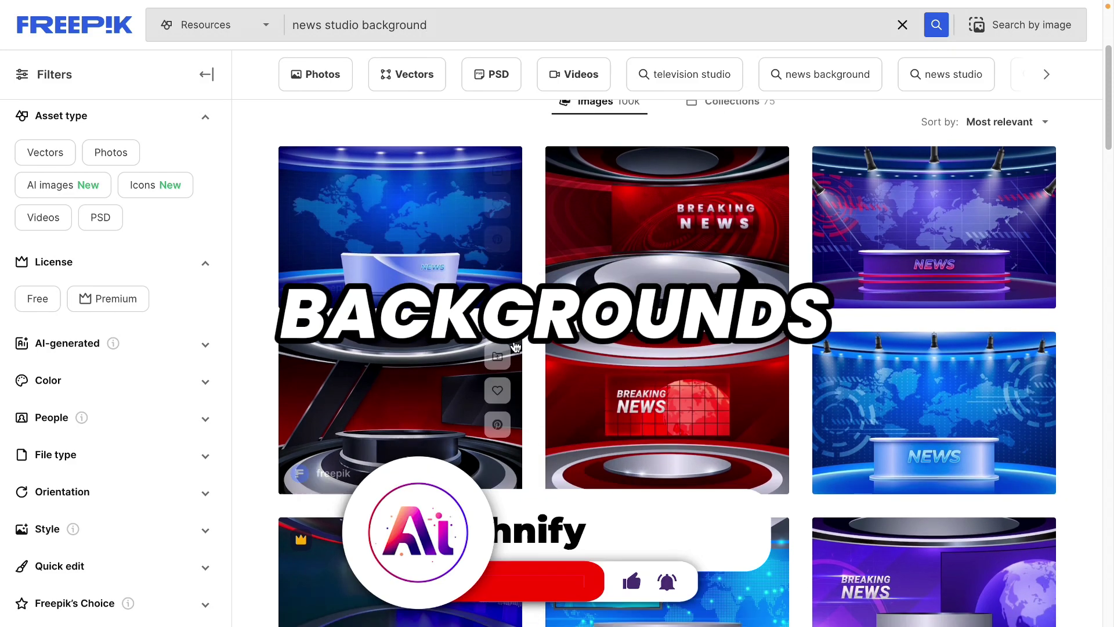
{"action": "scroll", "coordinate": [803, 343], "scroll_direction": "up", "scroll_amount": 1}
{"action": "scroll", "coordinate": [803, 343], "scroll_direction": "down", "scroll_amount": 1}
{"action": "scroll", "coordinate": [803, 343], "scroll_direction": "down", "scroll_amount": 1}
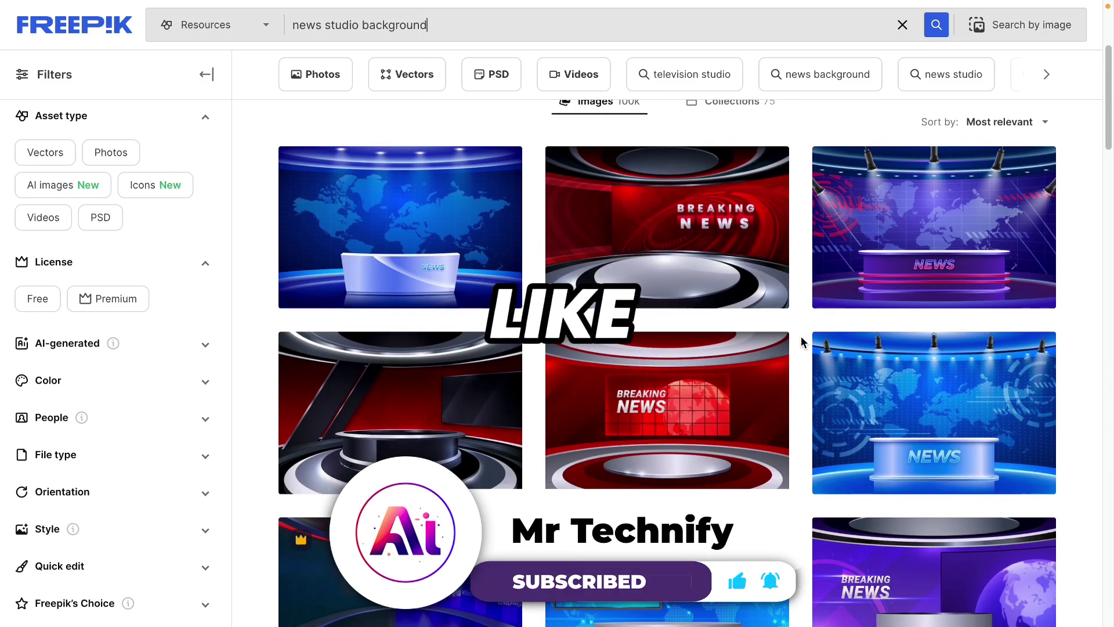
- Download the red "Breaking News" globe-screen studio background from Freepik using the free download option
{"action": "left_click", "coordinate": [665, 404]}
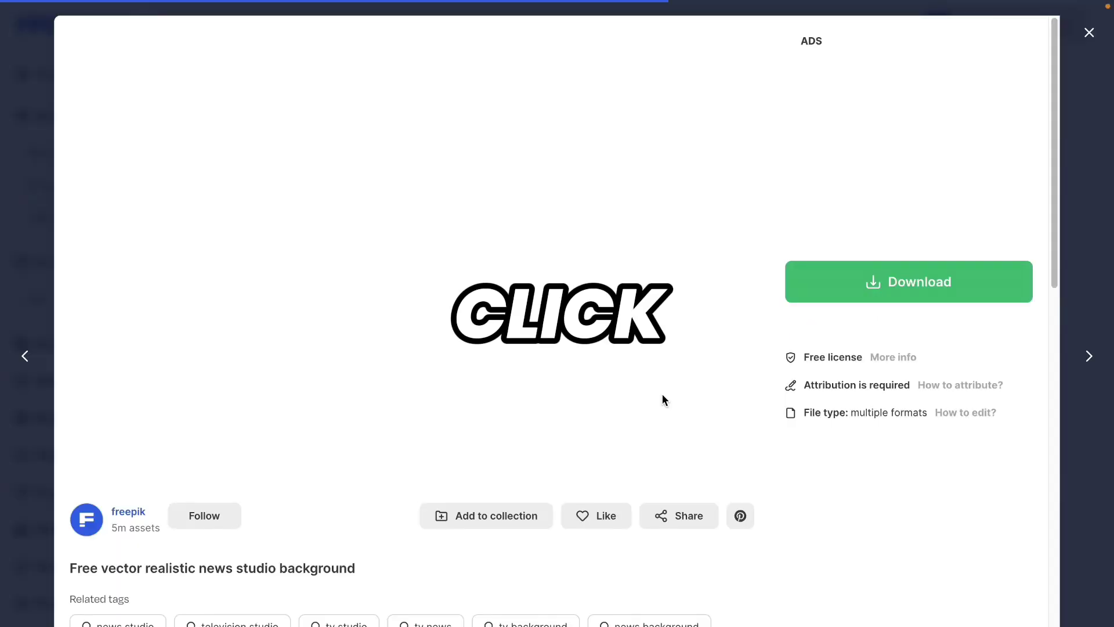
{"action": "left_click", "coordinate": [792, 291]}
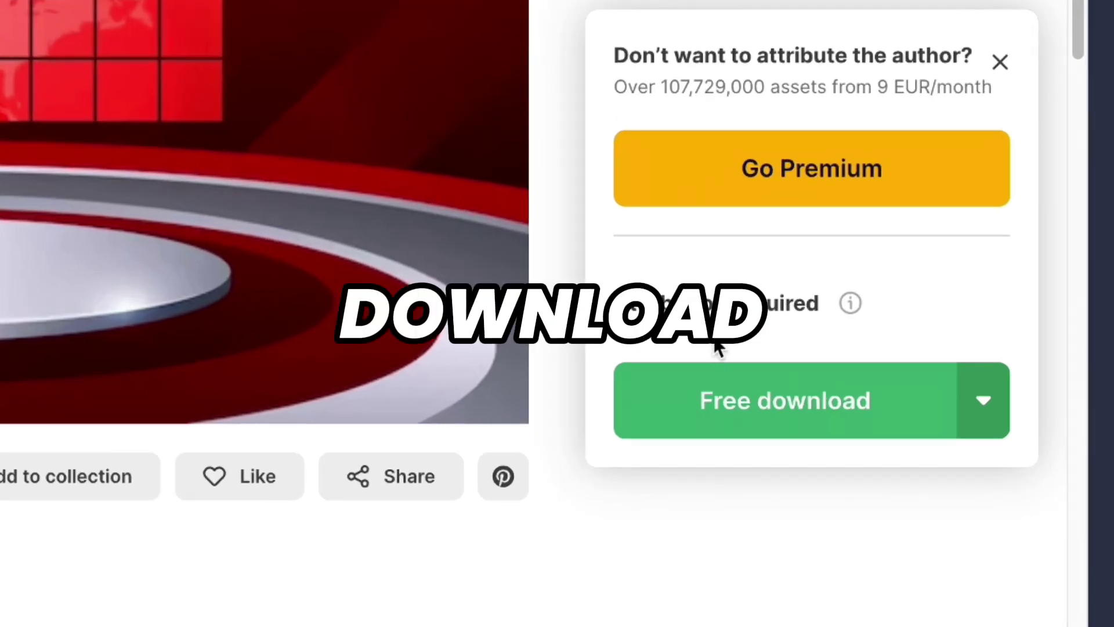
{"action": "left_click", "coordinate": [712, 394]}
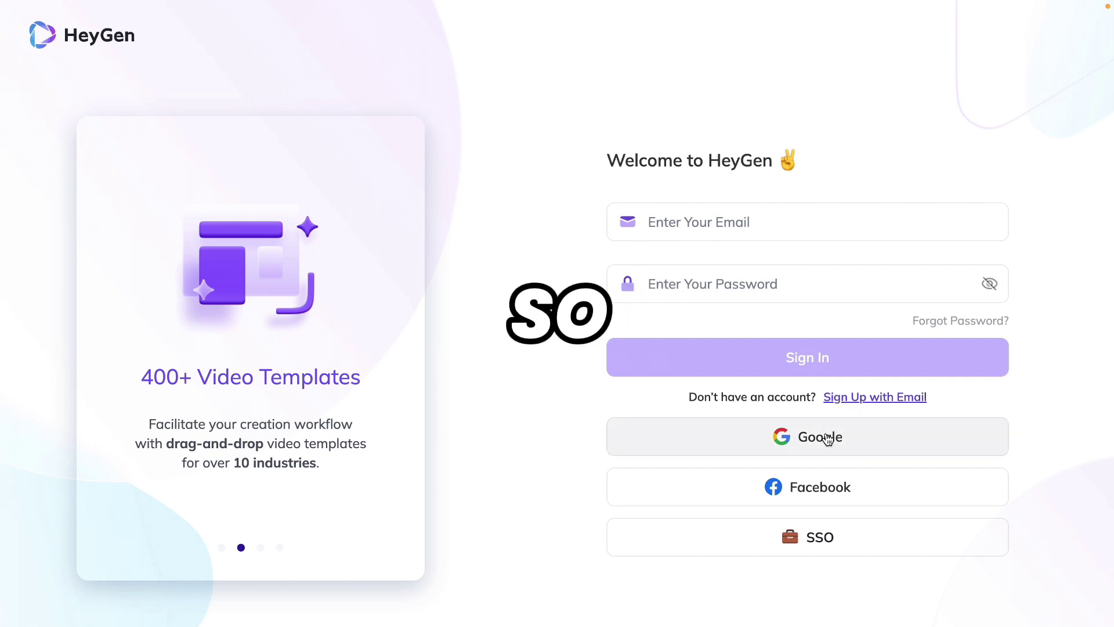
- Sign in to HeyGen with the Google account and look through the studio avatars in the avatar library
{"action": "left_click", "coordinate": [791, 440]}
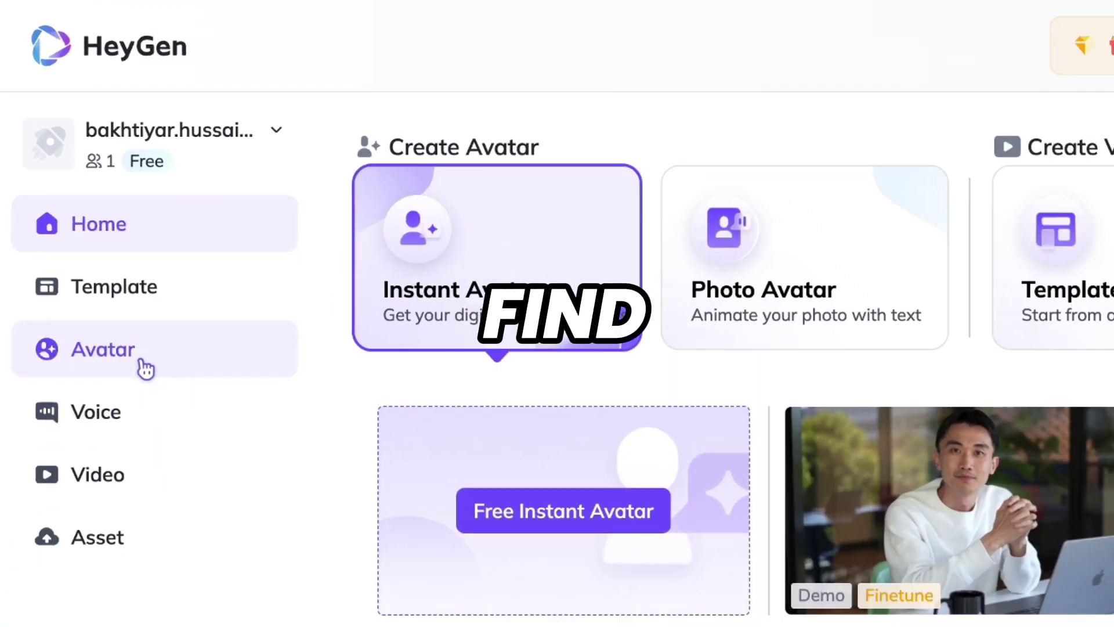
{"action": "left_click", "coordinate": [99, 250]}
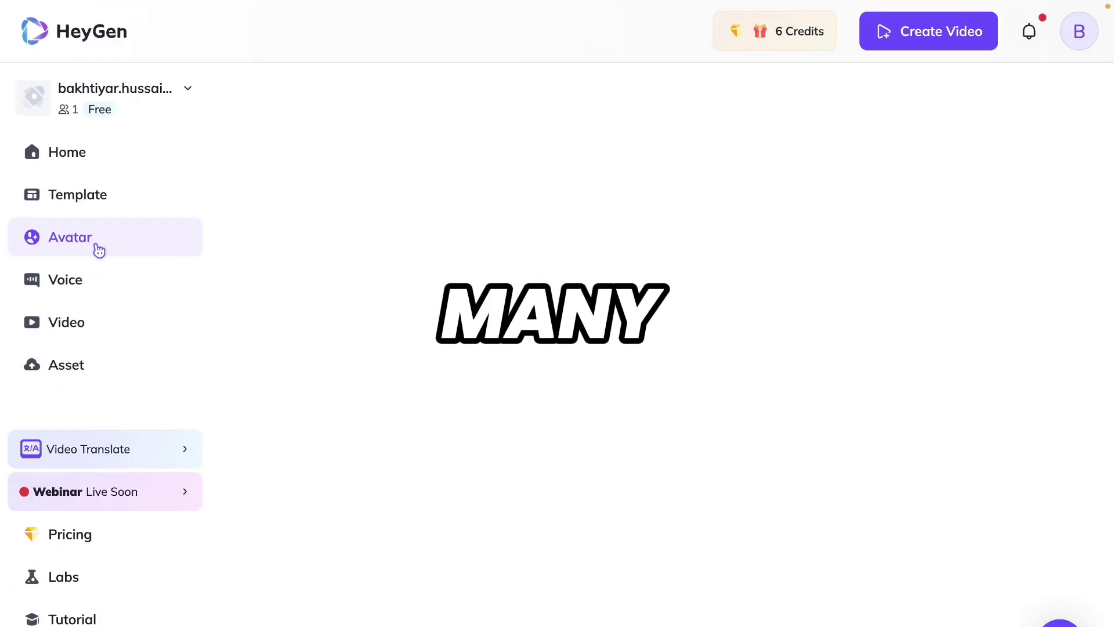
{"action": "mouse_move", "coordinate": [395, 384]}
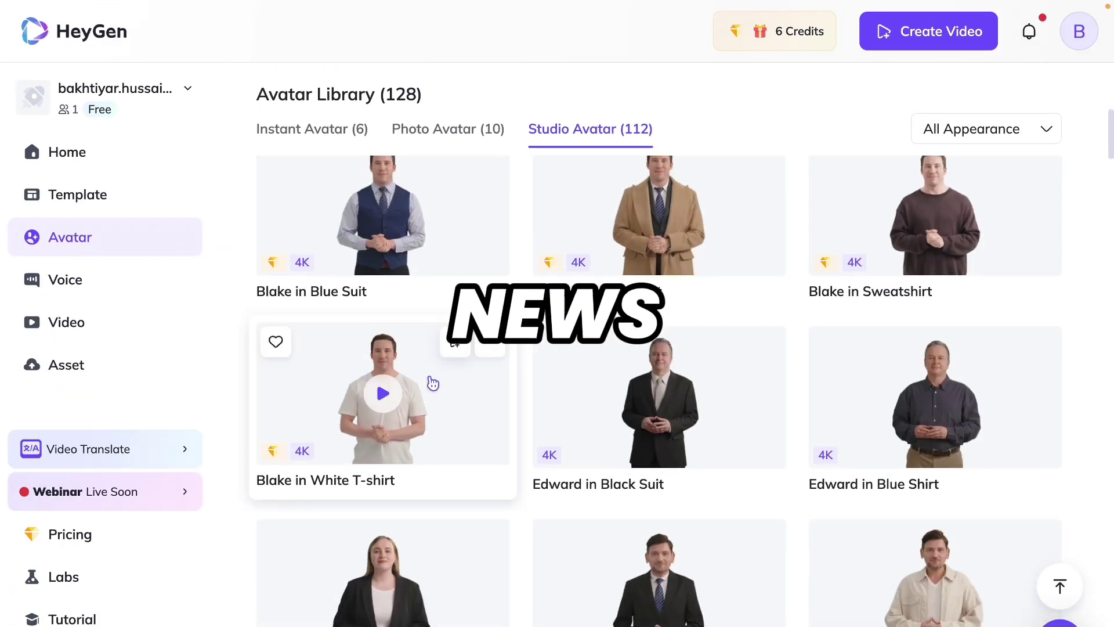
{"action": "scroll", "coordinate": [432, 383], "scroll_direction": "down", "scroll_amount": 5}
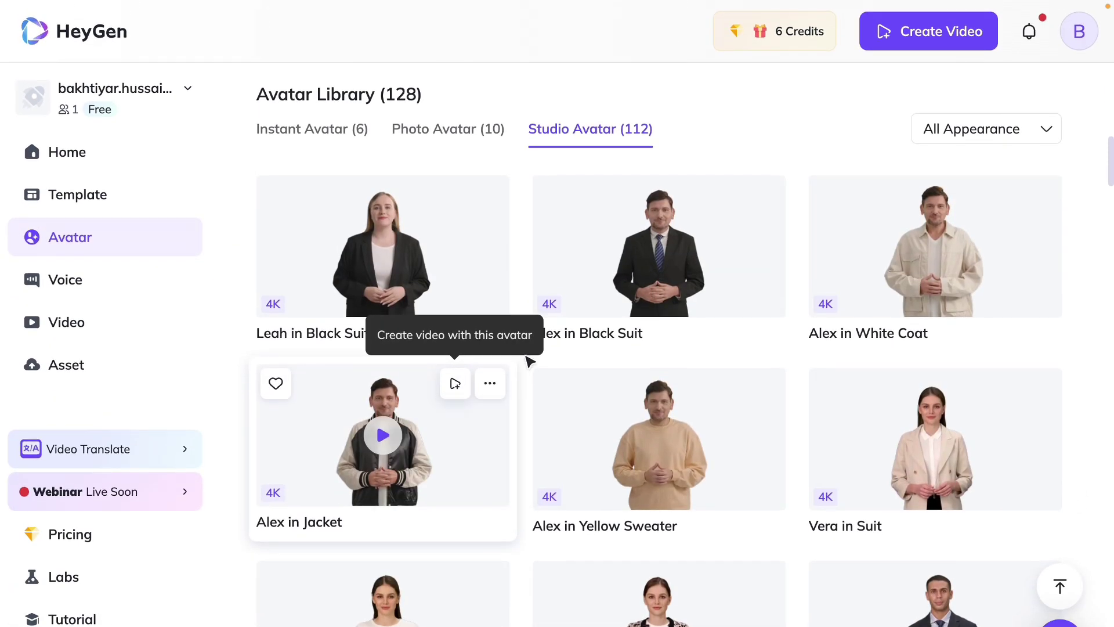
{"action": "scroll", "coordinate": [852, 430], "scroll_direction": "down", "scroll_amount": 4}
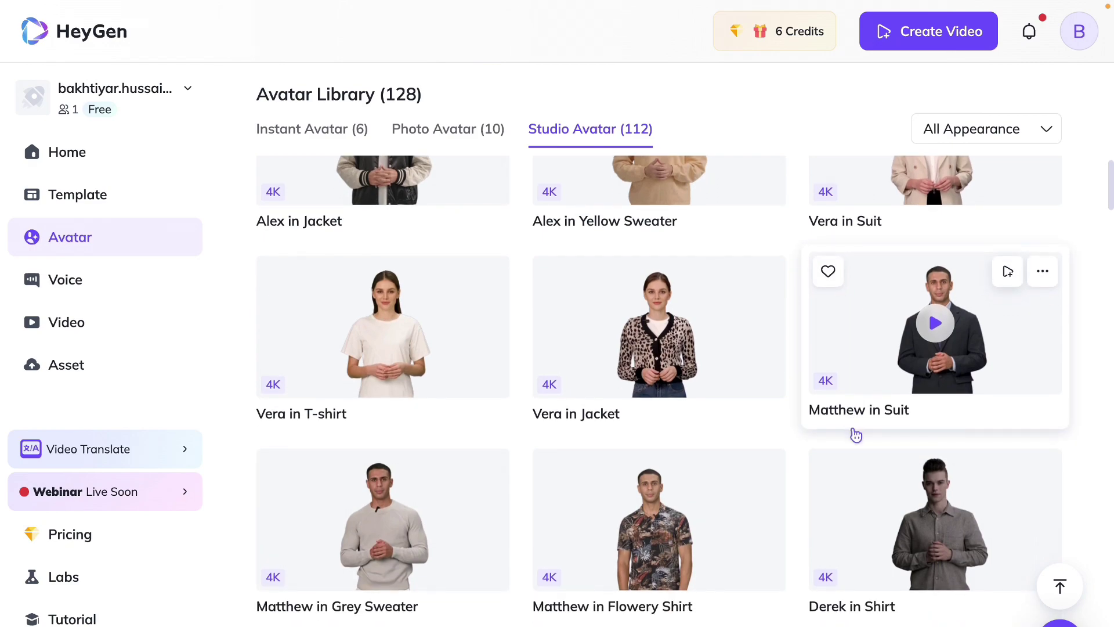
{"action": "scroll", "coordinate": [857, 435], "scroll_direction": "up", "scroll_amount": 10}
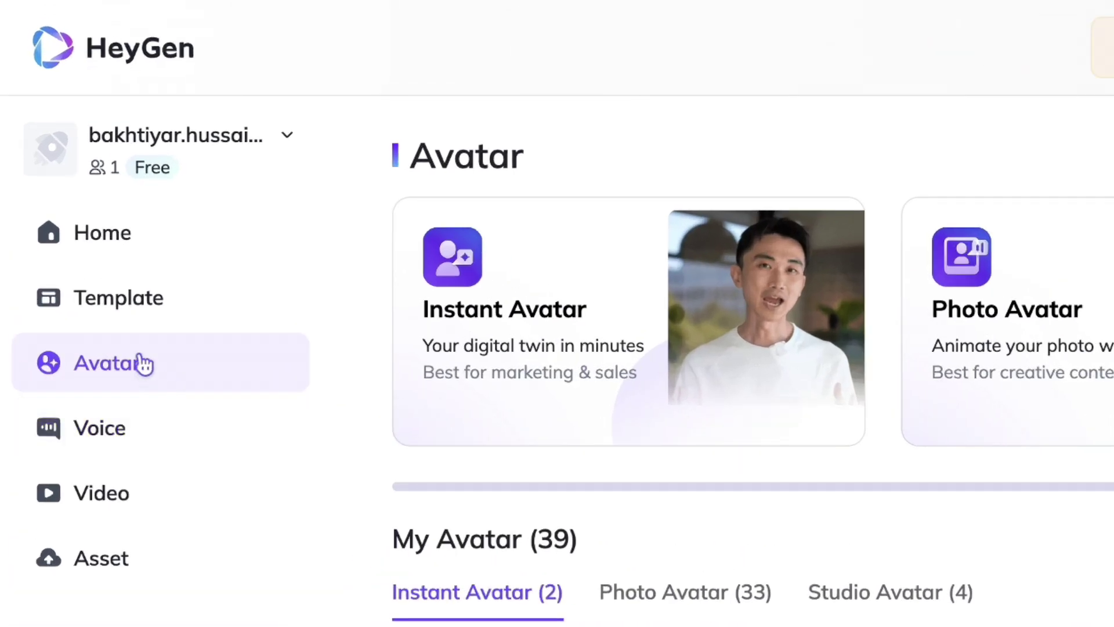
- Filter HeyGen's public landscape templates by the Breaking News use case and look through them
{"action": "left_click", "coordinate": [195, 316]}
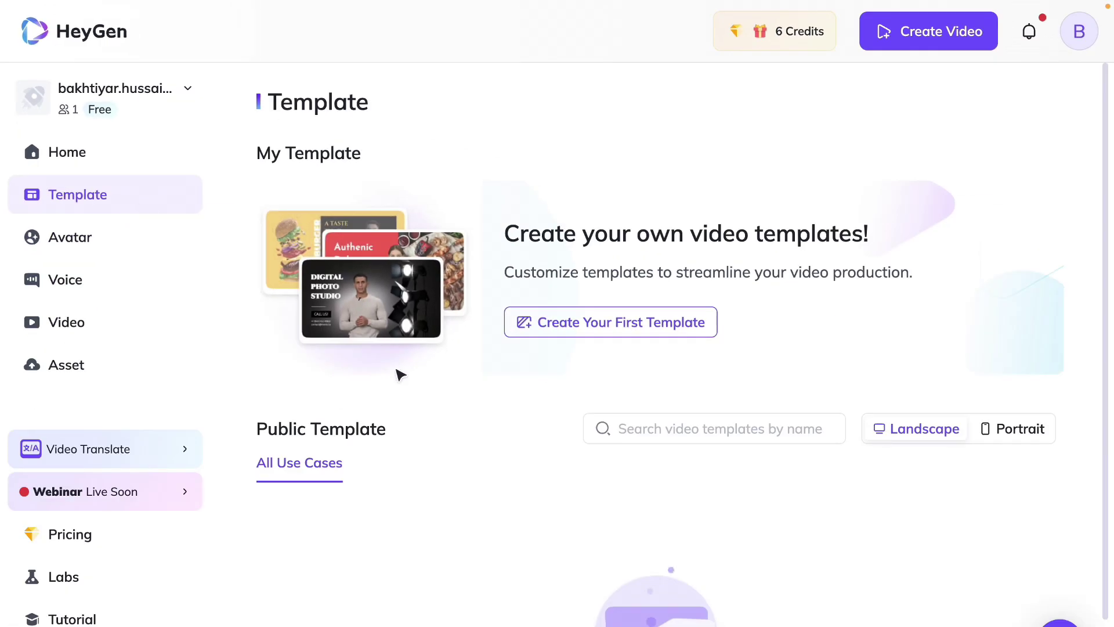
{"action": "scroll", "coordinate": [401, 375], "scroll_direction": "down", "scroll_amount": 3}
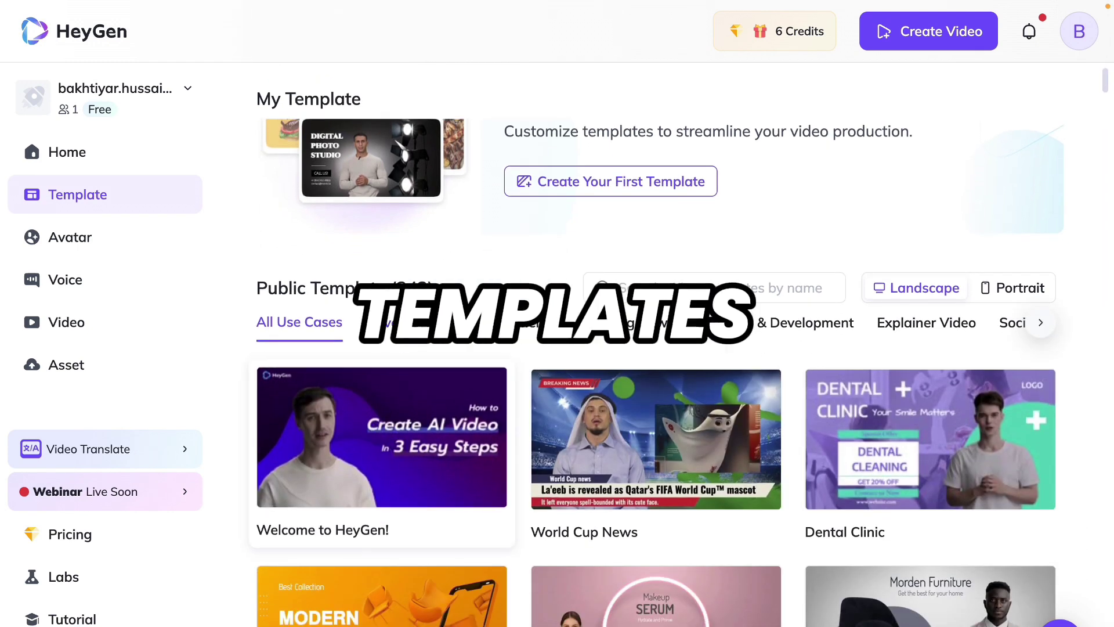
{"action": "scroll", "coordinate": [434, 318], "scroll_direction": "down", "scroll_amount": 1}
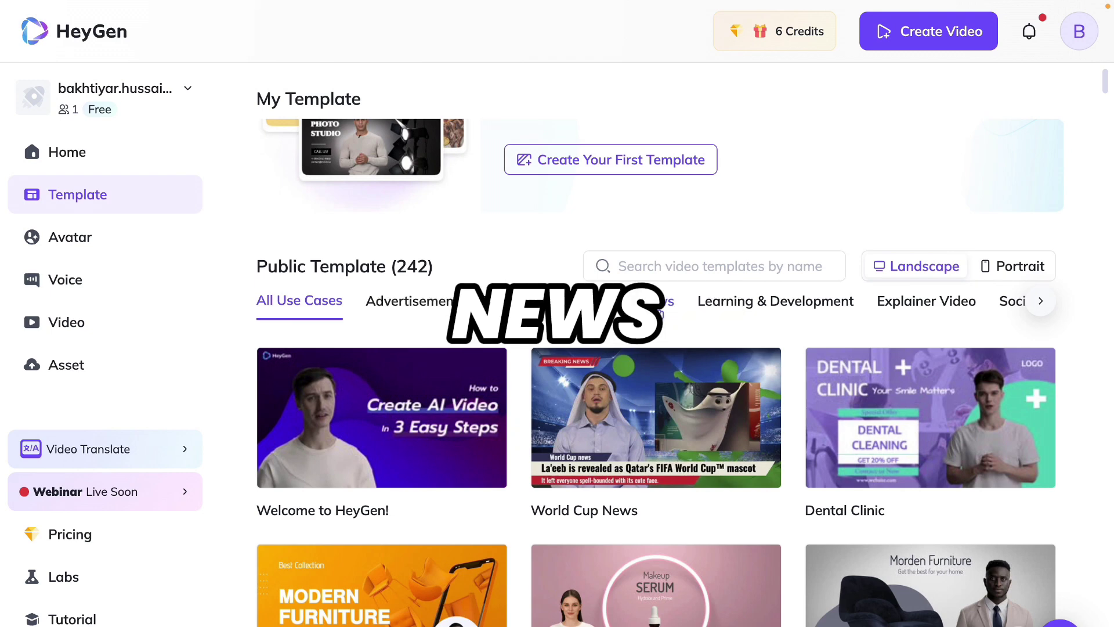
{"action": "left_click", "coordinate": [657, 313]}
{"action": "scroll", "coordinate": [657, 314], "scroll_direction": "down", "scroll_amount": 3}
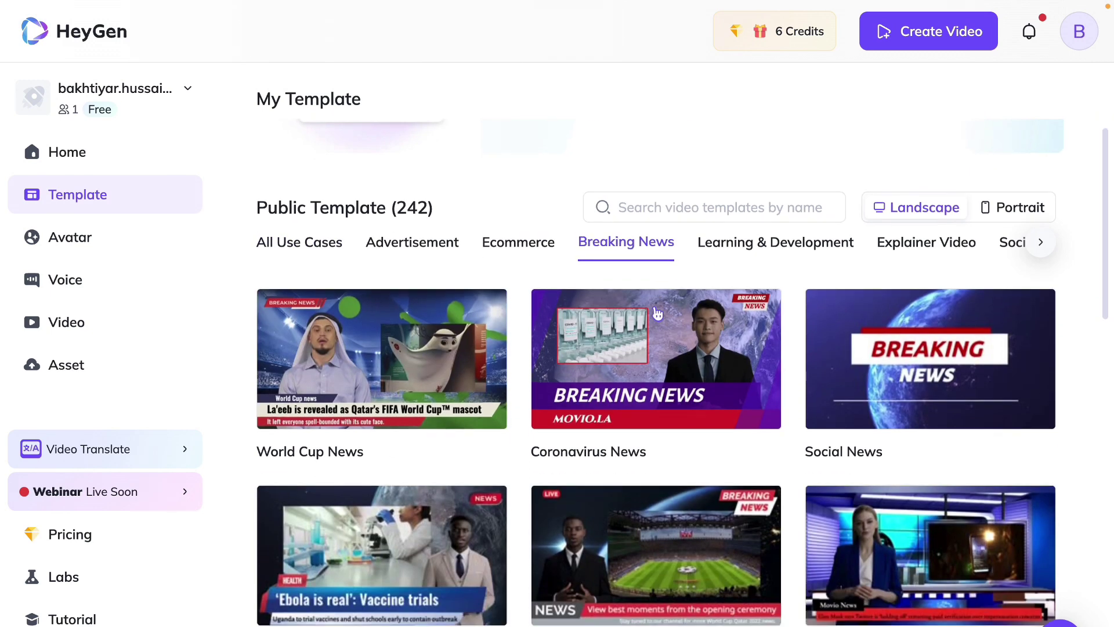
{"action": "scroll", "coordinate": [801, 318], "scroll_direction": "down", "scroll_amount": 2}
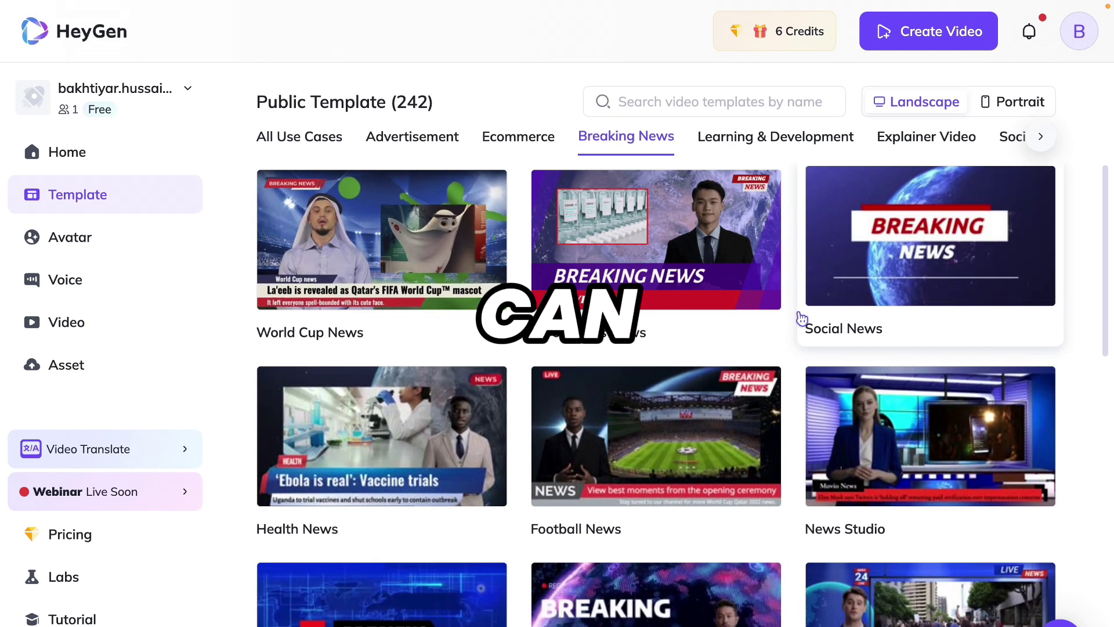
{"action": "scroll", "coordinate": [797, 377], "scroll_direction": "down", "scroll_amount": 5}
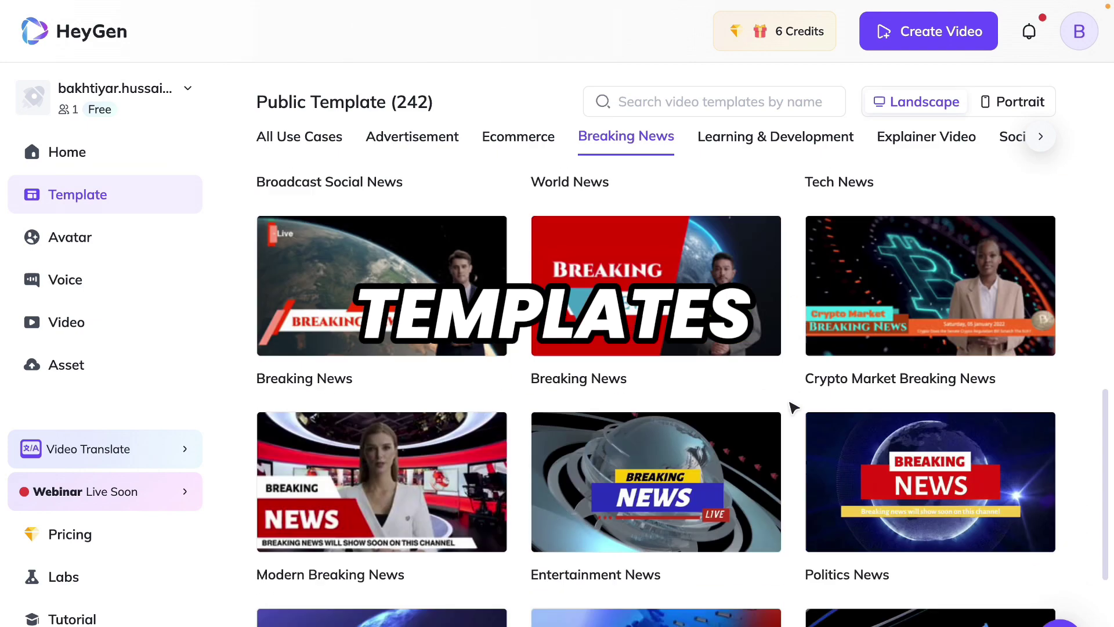
- Preview the "Modern Breaking News" template, start a video from it and nudge its news banner on the canvas
{"action": "left_click", "coordinate": [478, 472]}
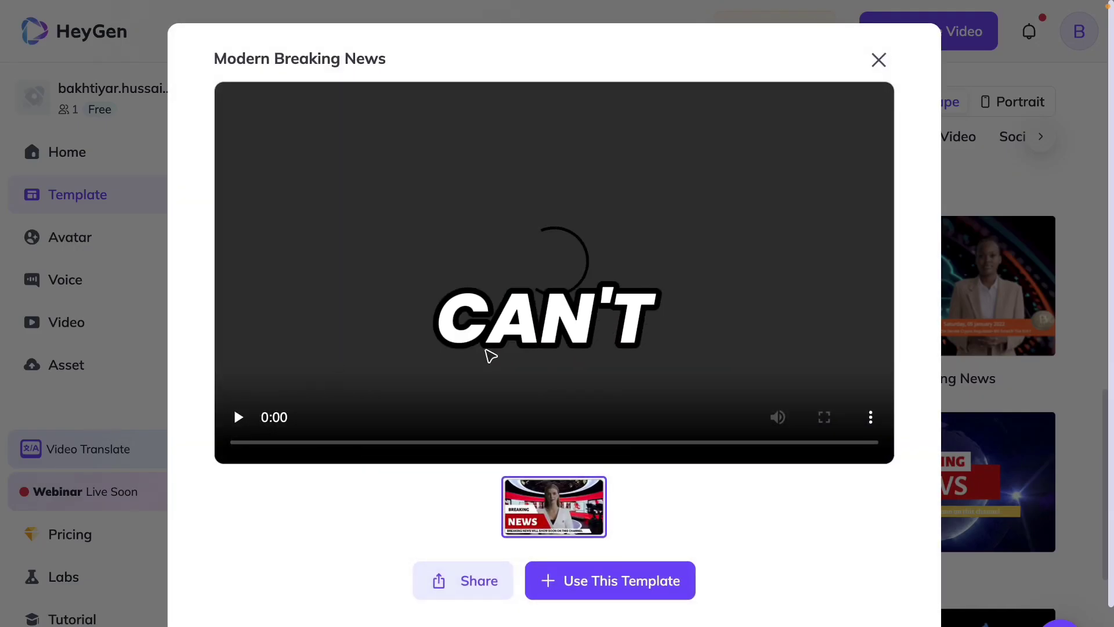
{"action": "left_click", "coordinate": [492, 237]}
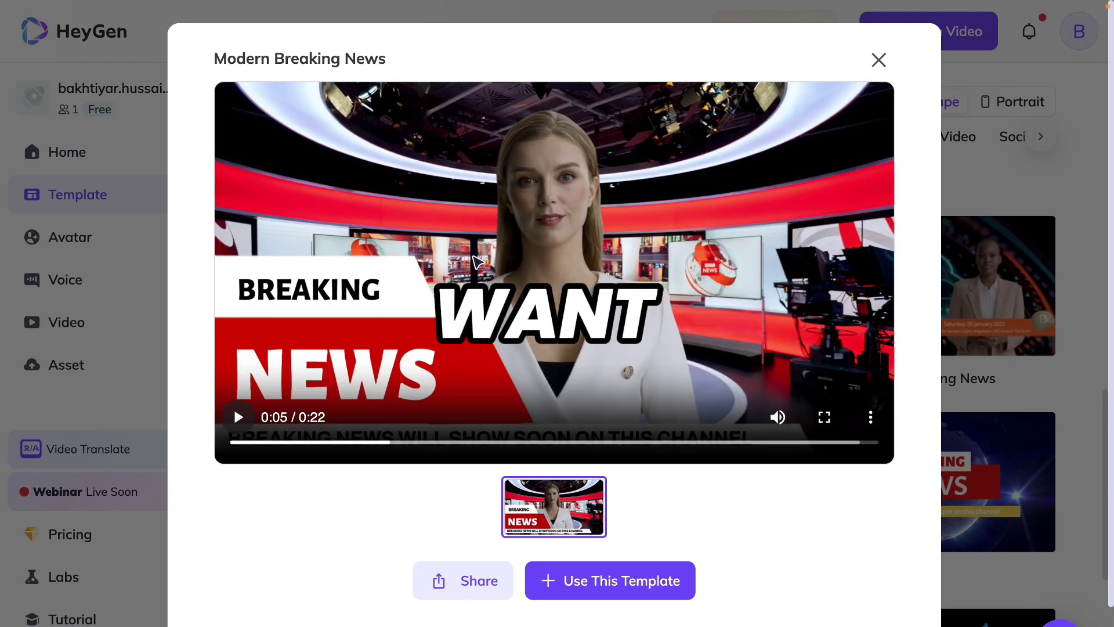
{"action": "left_click", "coordinate": [588, 585]}
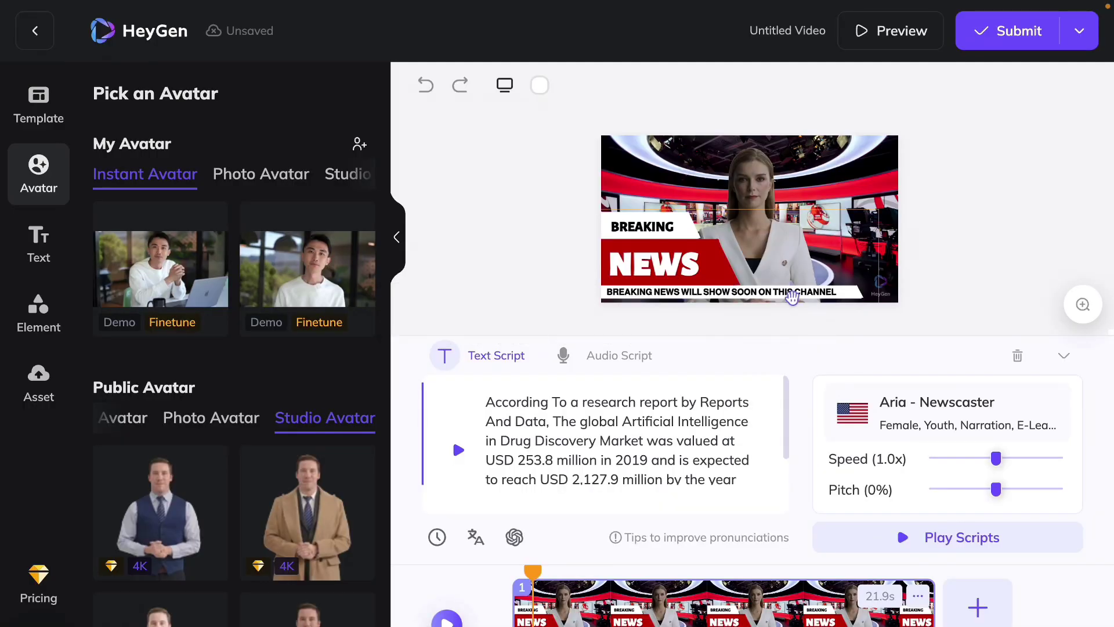
{"action": "left_click", "coordinate": [788, 298]}
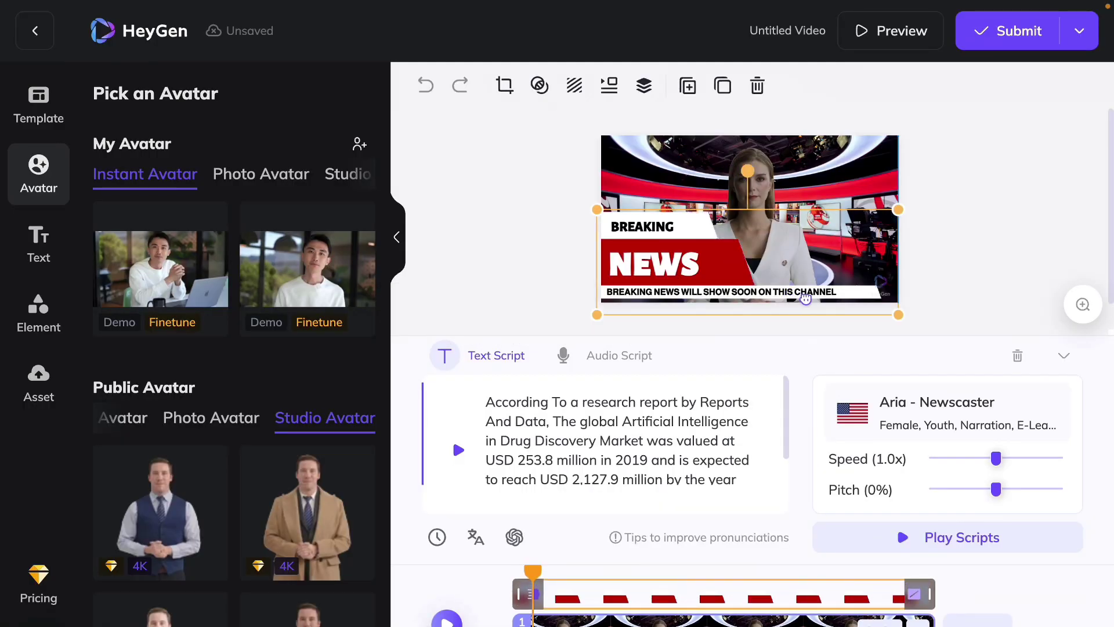
{"action": "mouse_move", "coordinate": [806, 299]}
{"action": "left_mouse_down"}
{"action": "mouse_move", "coordinate": [796, 312]}
{"action": "mouse_move", "coordinate": [793, 299]}
{"action": "left_mouse_up"}
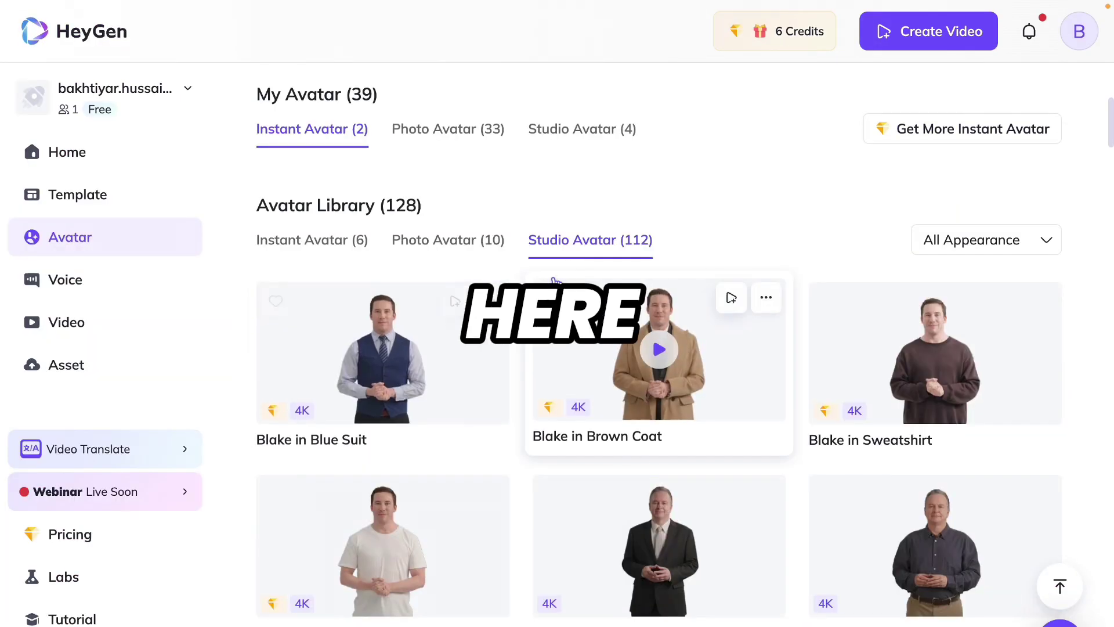
- Browse the studio avatars and create a landscape video with the "Daisy in Suit" avatar
{"action": "scroll", "coordinate": [517, 416], "scroll_direction": "down", "scroll_amount": 2}
{"action": "scroll", "coordinate": [517, 416], "scroll_direction": "down", "scroll_amount": 5}
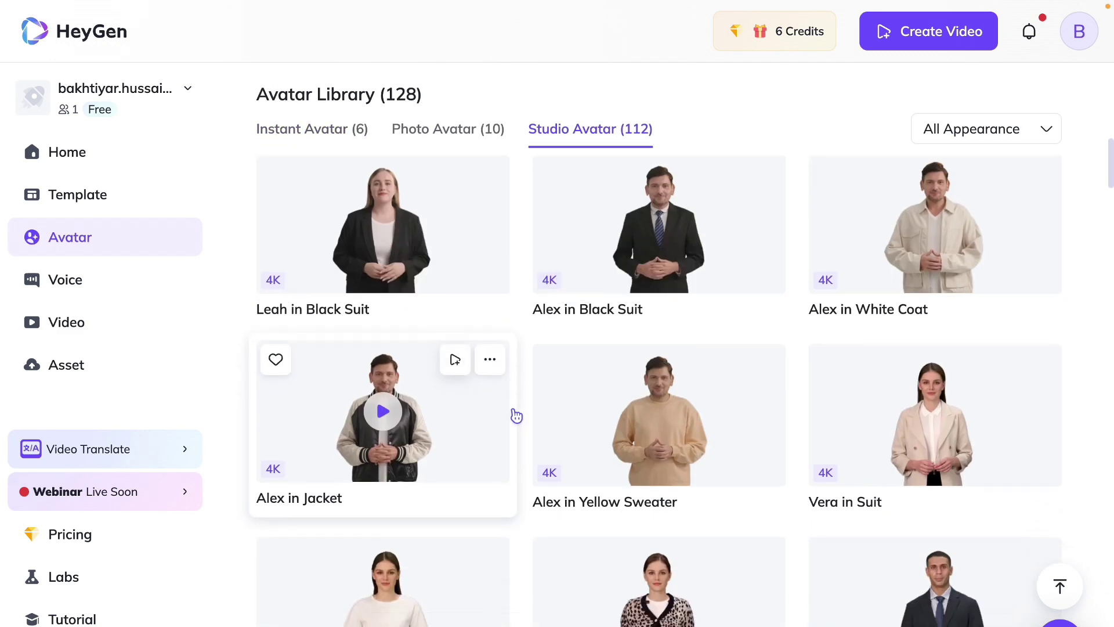
{"action": "scroll", "coordinate": [516, 416], "scroll_direction": "down", "scroll_amount": 5}
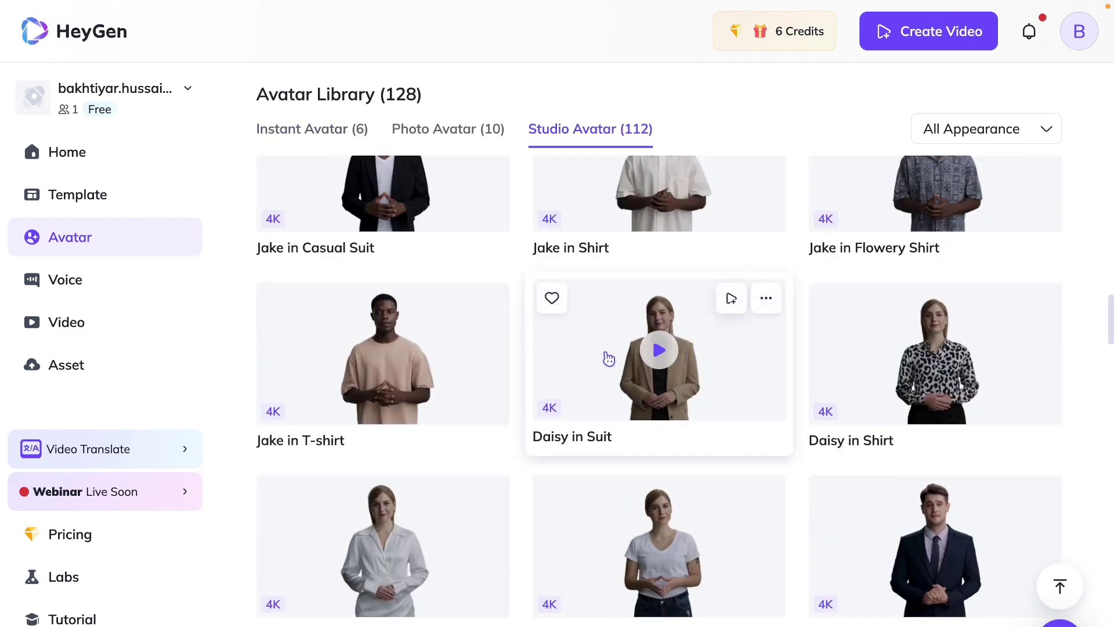
{"action": "left_click", "coordinate": [639, 355]}
{"action": "left_click", "coordinate": [617, 614]}
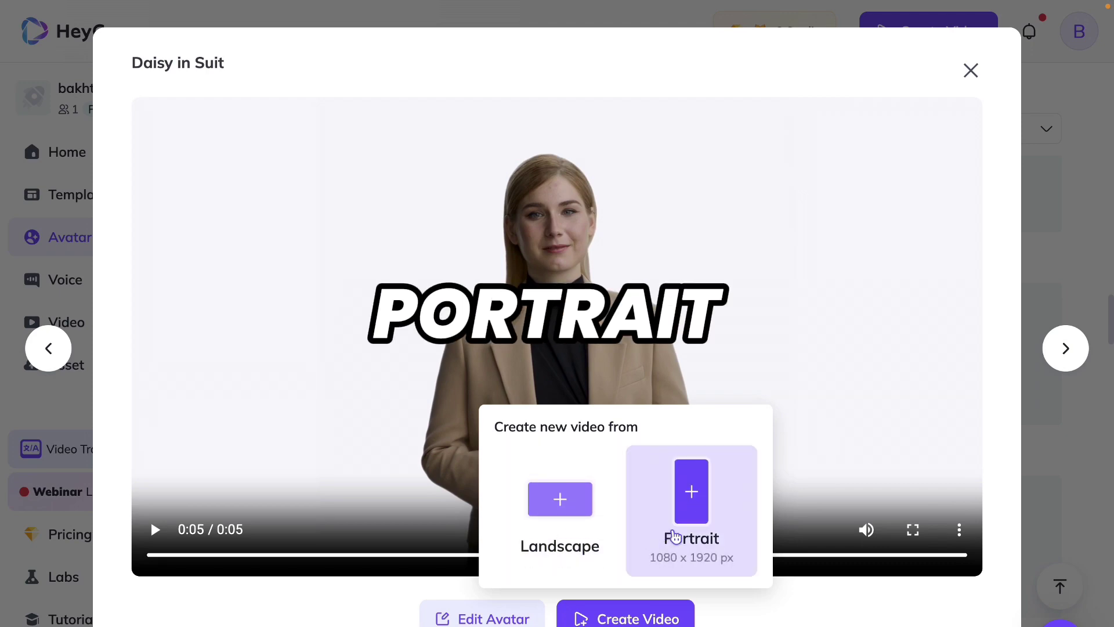
{"action": "left_click", "coordinate": [566, 519]}
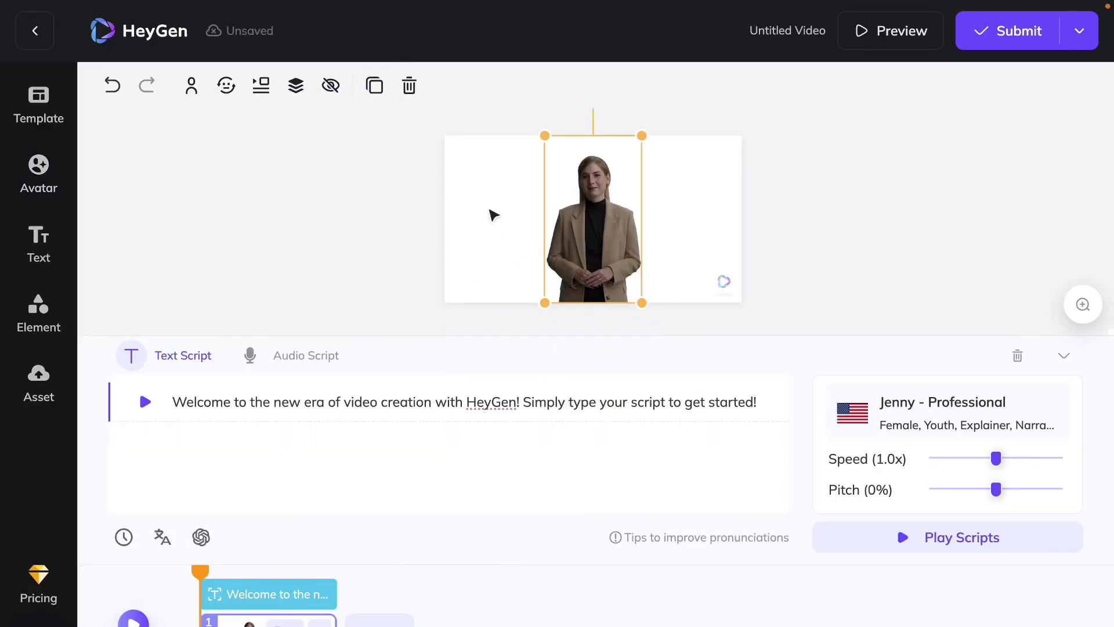
- Change the avatar video's canvas background to bright green for a green screen
{"action": "left_click", "coordinate": [492, 215]}
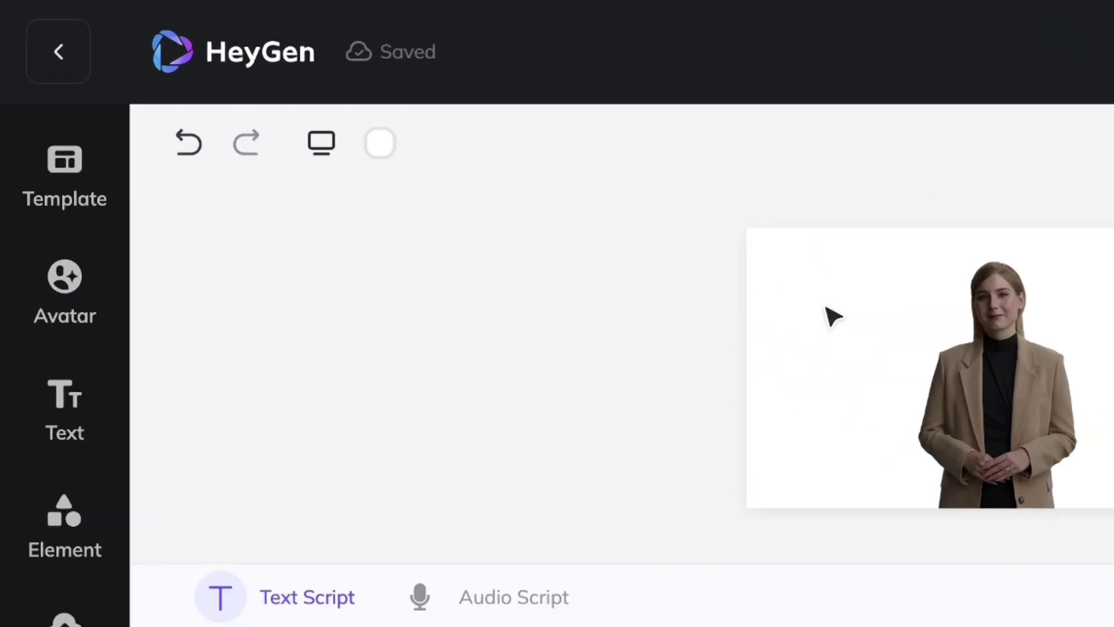
{"action": "left_click", "coordinate": [393, 166]}
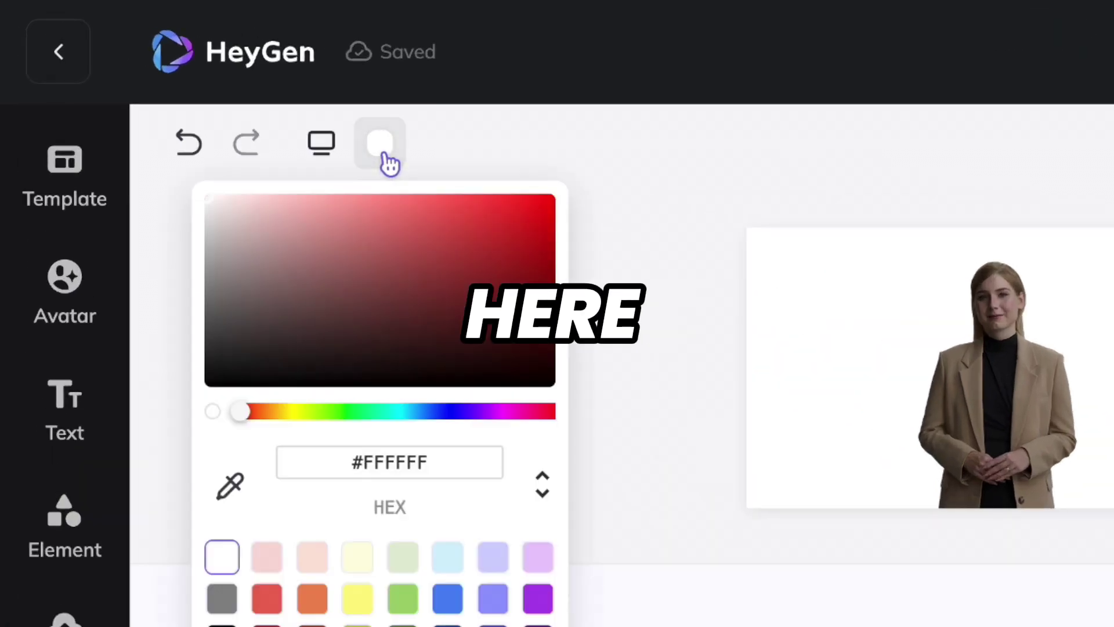
{"action": "left_click", "coordinate": [341, 411]}
{"action": "left_click", "coordinate": [531, 211]}
{"action": "left_click_drag", "start_coordinate": [531, 211], "coordinate": [545, 251]}
{"action": "left_click", "coordinate": [829, 592]}
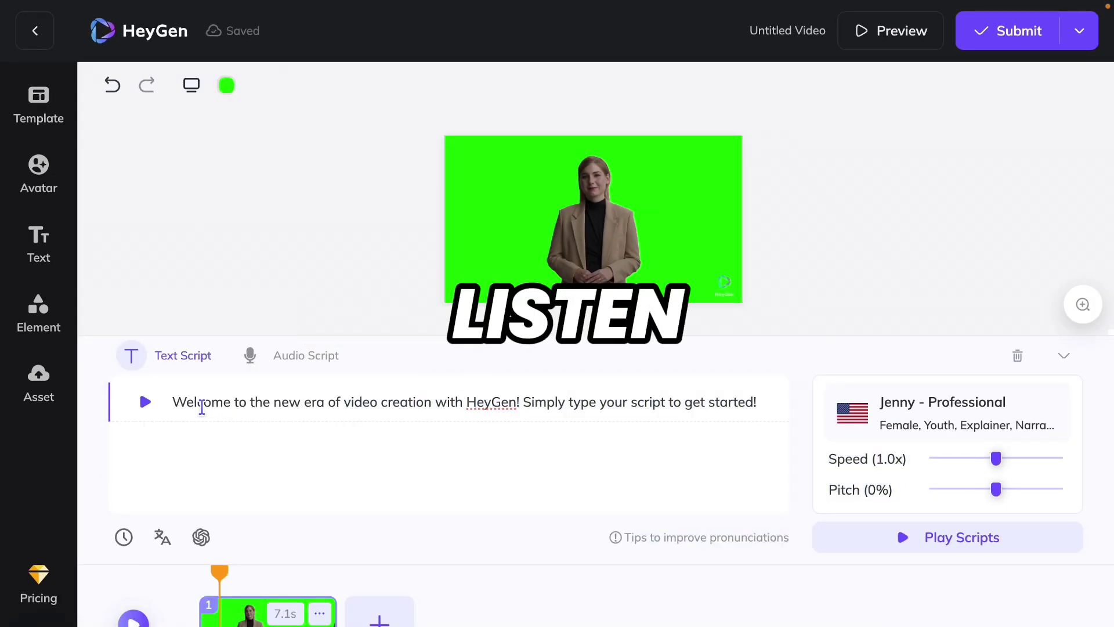
- Play the sample script, look through the English female AI voices without changing the voice, and select the script text
{"action": "left_click", "coordinate": [145, 402]}
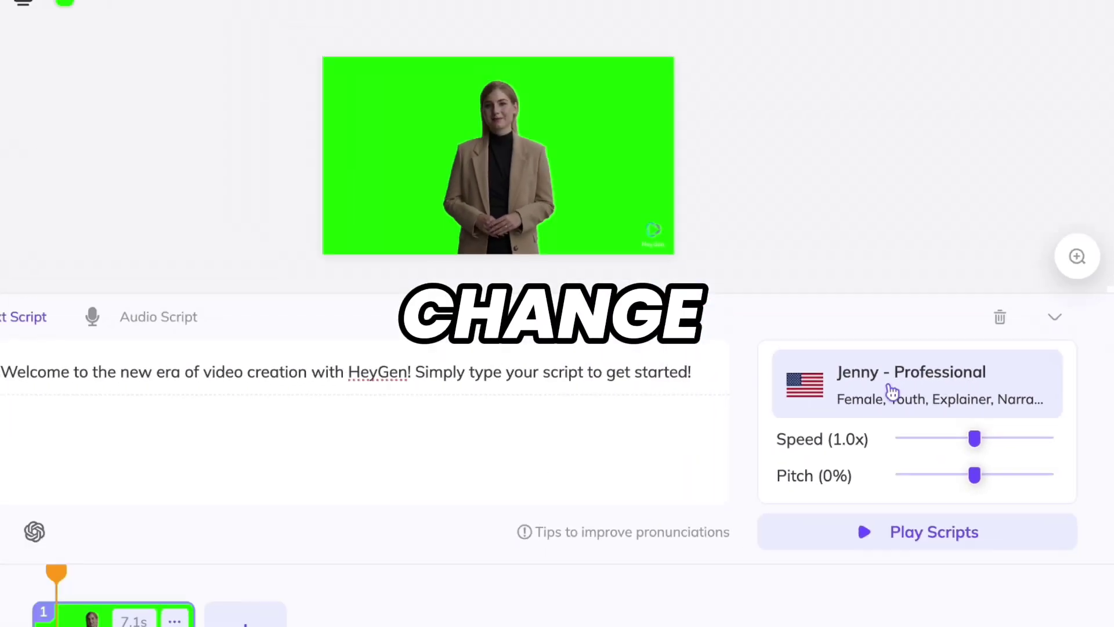
{"action": "left_click", "coordinate": [799, 316]}
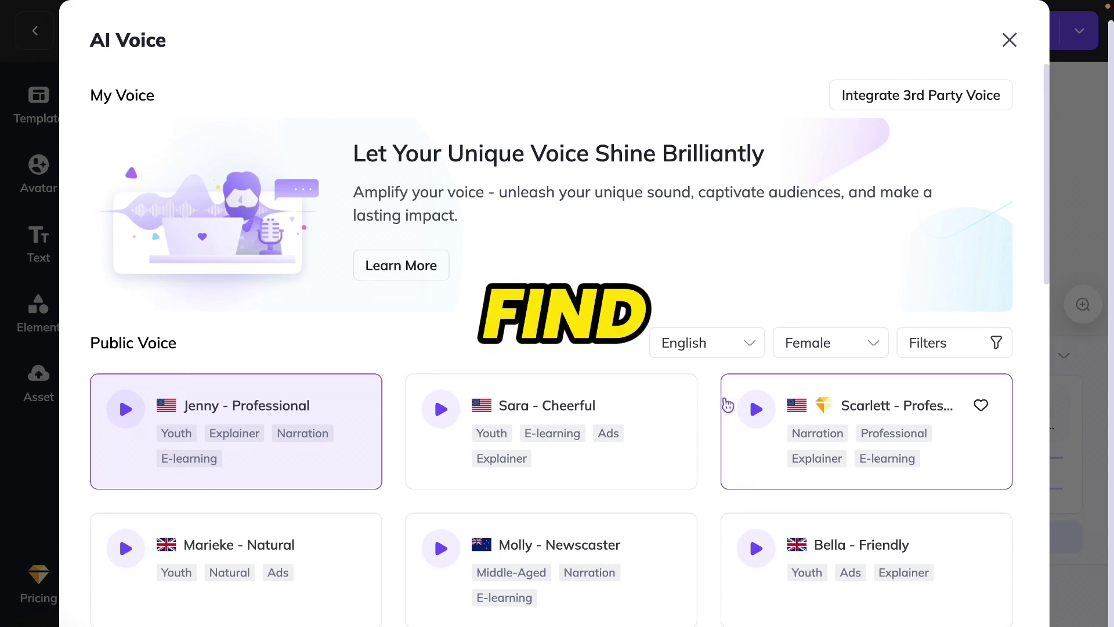
{"action": "scroll", "coordinate": [417, 543], "scroll_direction": "down", "scroll_amount": 3}
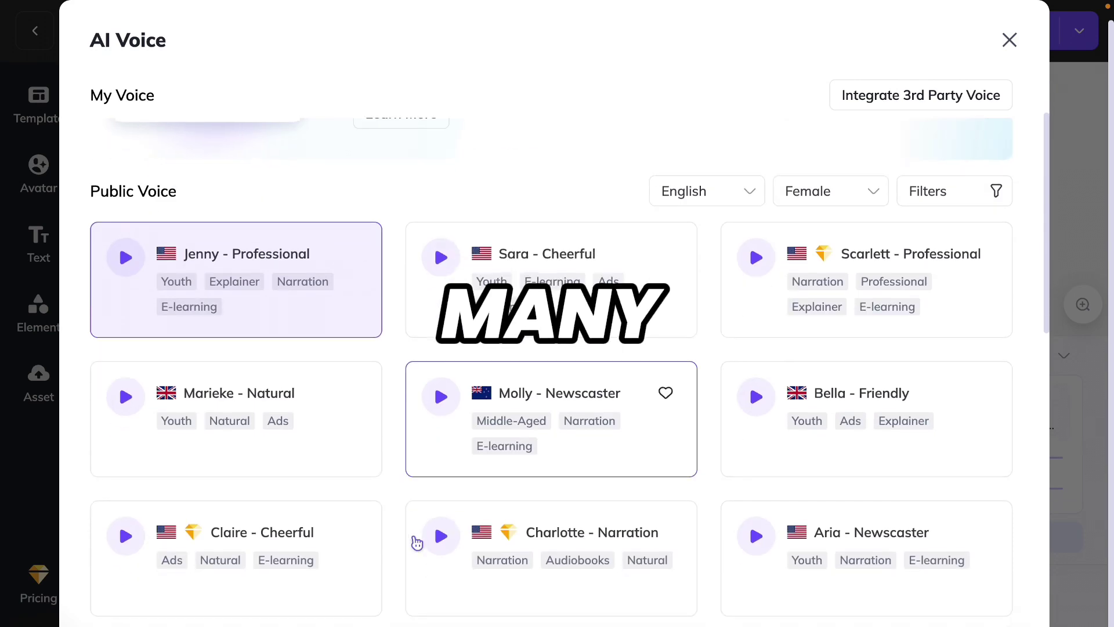
{"action": "scroll", "coordinate": [417, 543], "scroll_direction": "up", "scroll_amount": 3}
{"action": "left_click", "coordinate": [1010, 40]}
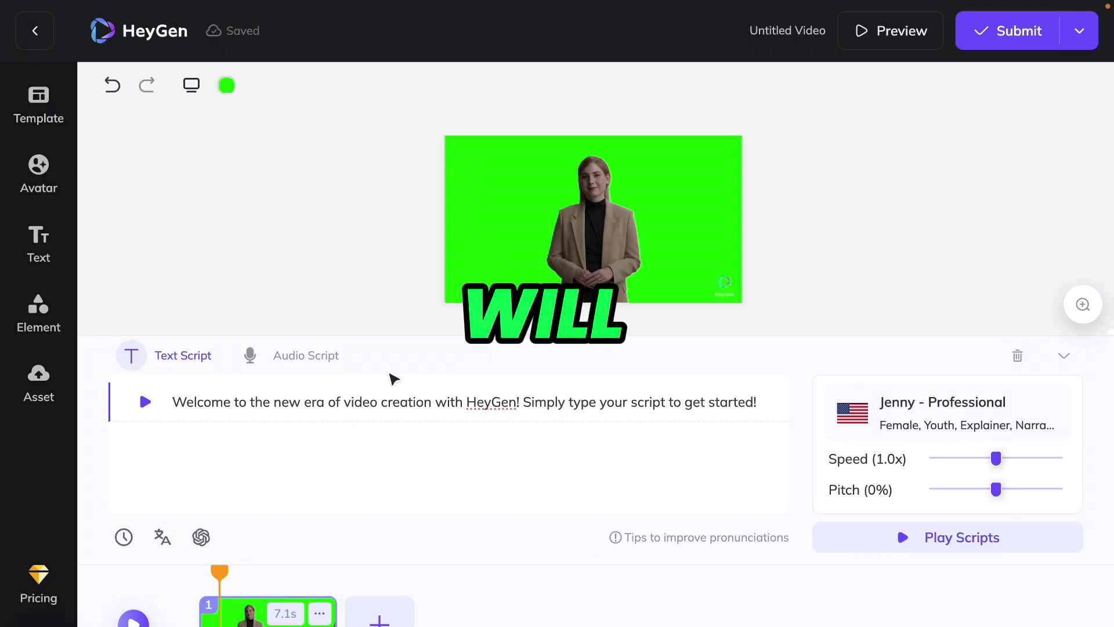
{"action": "left_click_drag", "start_coordinate": [172, 403], "coordinate": [751, 407]}
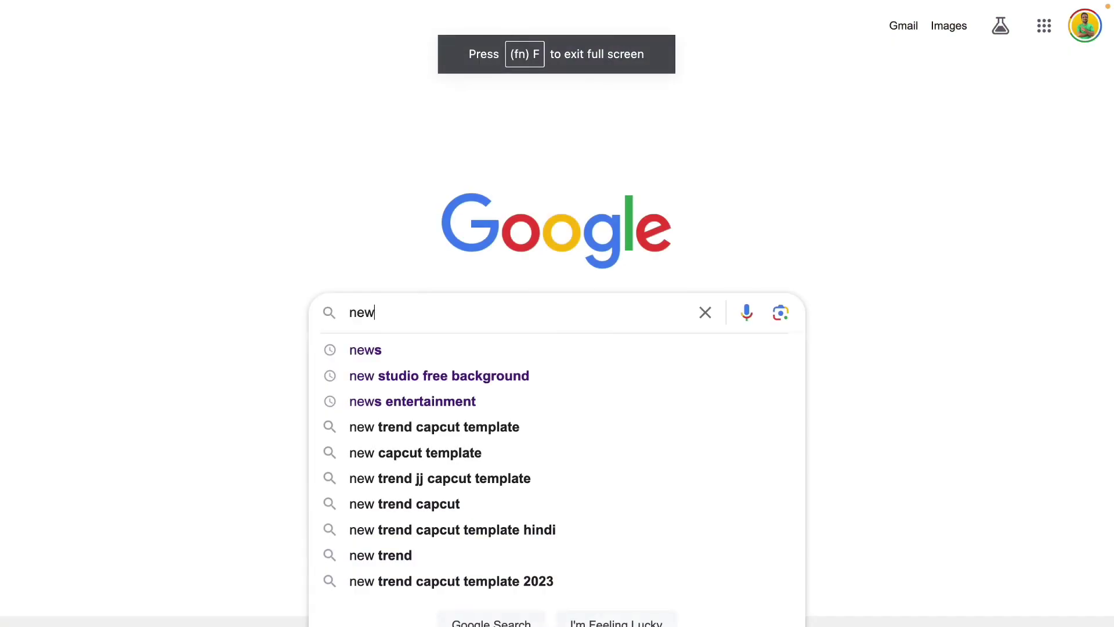
- Search Google for "news entertainment", switch to news results and look through the headlines
{"action": "type", "text": "s en"}
{"action": "key", "text": "Down"}
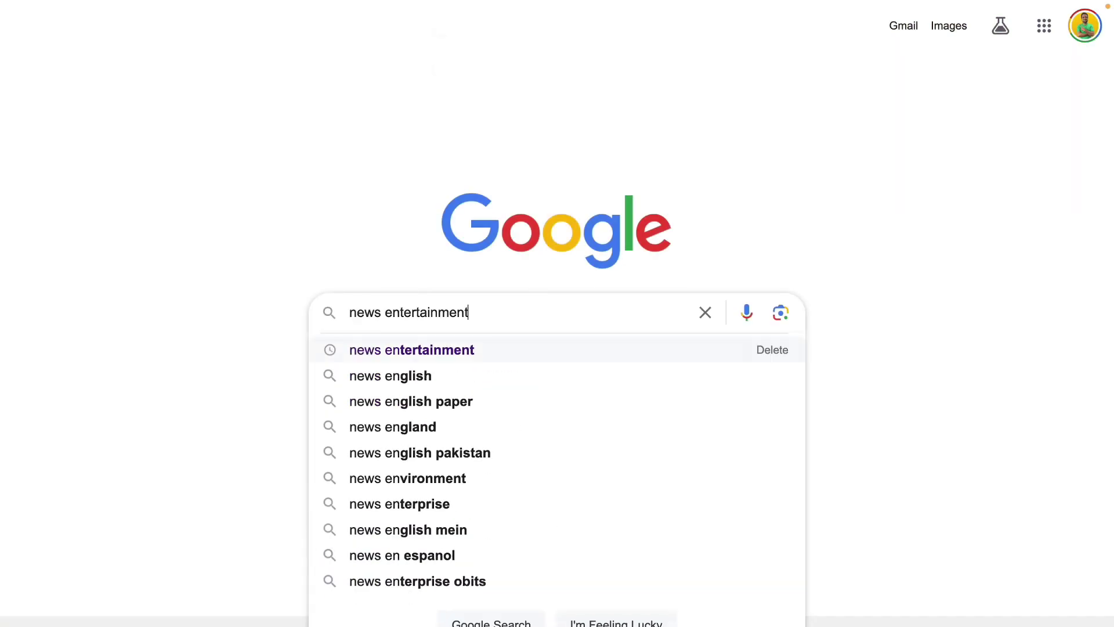
{"action": "key", "text": "Return"}
{"action": "left_click", "coordinate": [316, 94]}
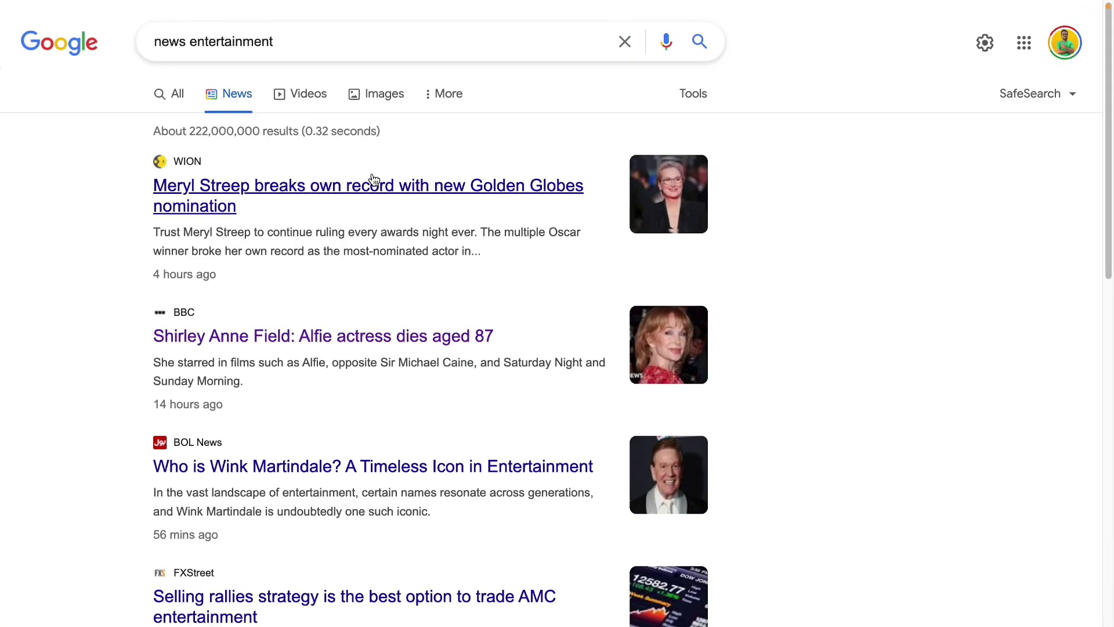
{"action": "scroll", "coordinate": [74, 344], "scroll_direction": "down", "scroll_amount": 2}
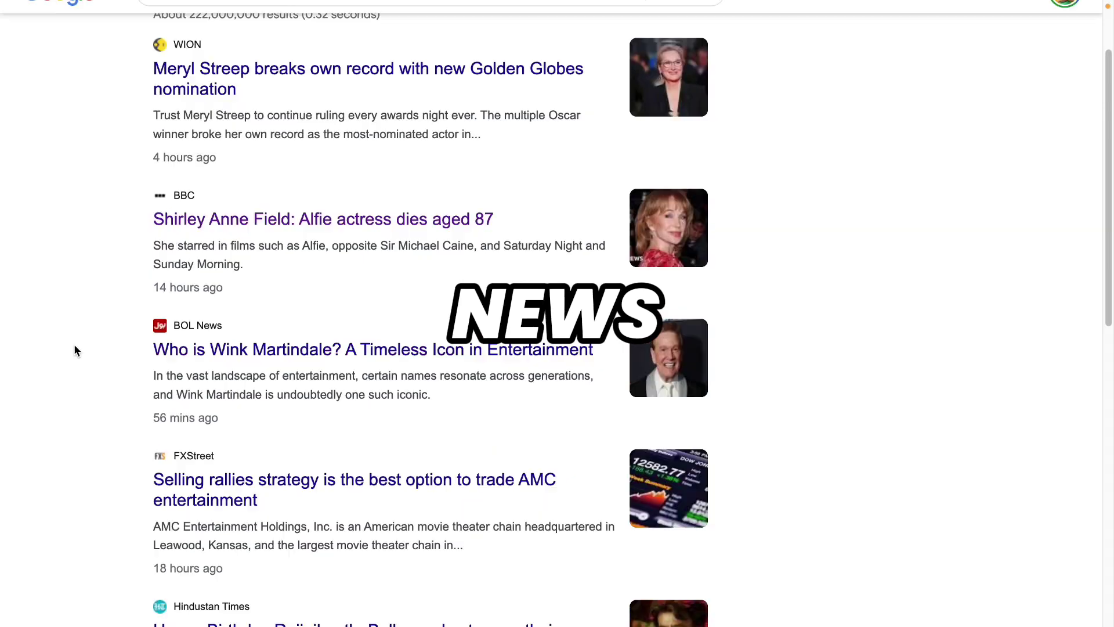
- Open the BBC article on the 2024 Golden Globe nominations and replace the avatar's sample script with its opening paragraphs
{"action": "scroll", "coordinate": [74, 344], "scroll_direction": "down", "scroll_amount": 12}
{"action": "left_click", "coordinate": [200, 459]}
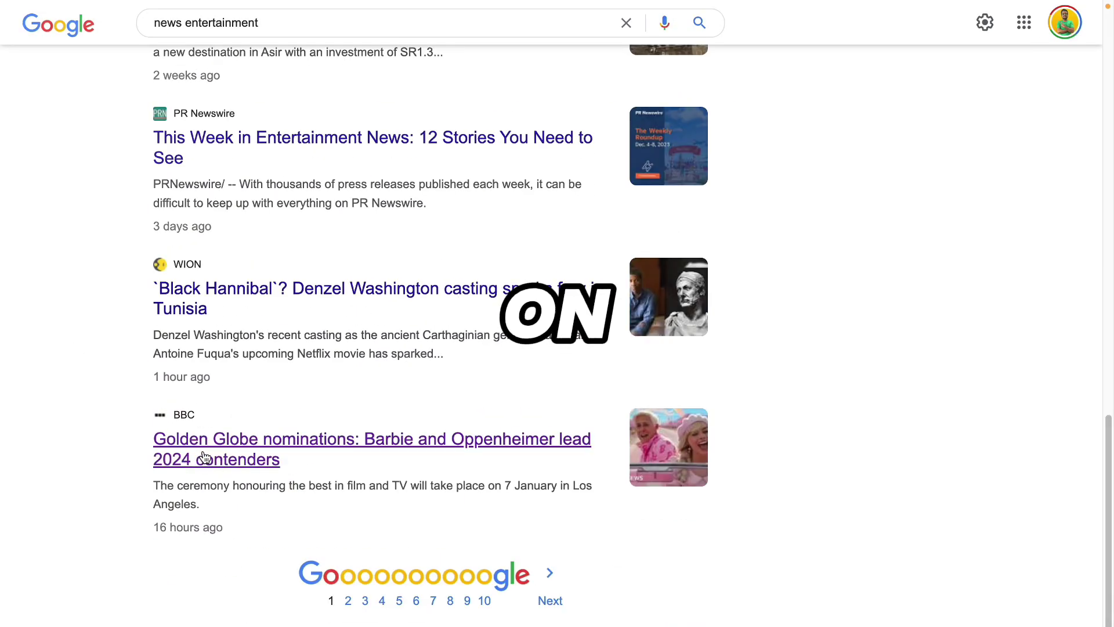
{"action": "scroll", "coordinate": [357, 421], "scroll_direction": "down", "scroll_amount": 5}
{"action": "scroll", "coordinate": [358, 416], "scroll_direction": "down", "scroll_amount": 5}
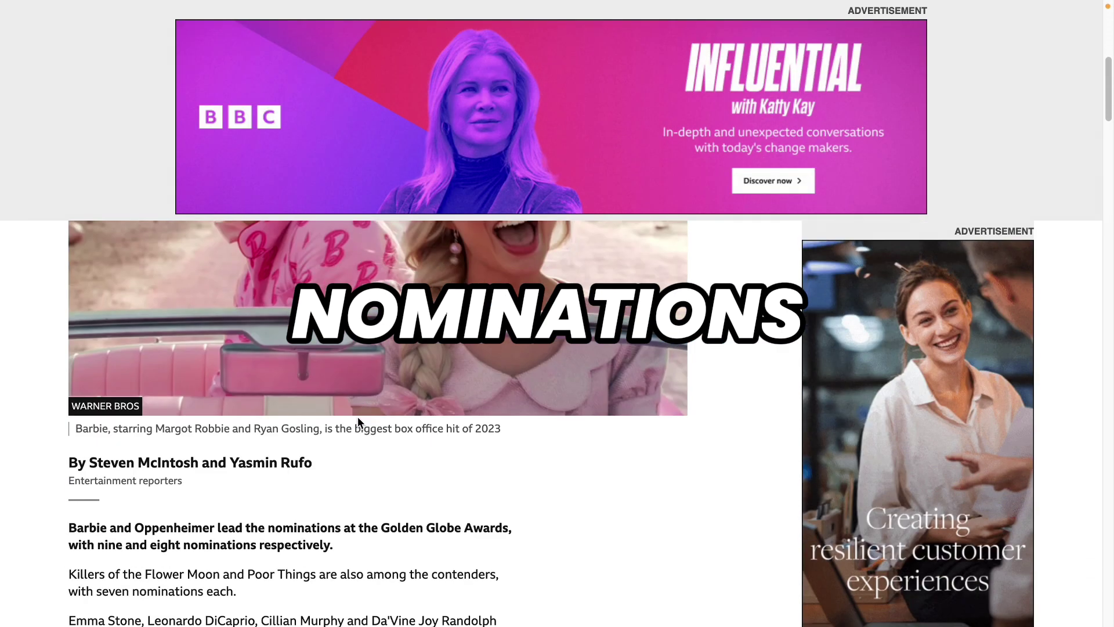
{"action": "left_click_drag", "start_coordinate": [400, 559], "coordinate": [66, 428]}
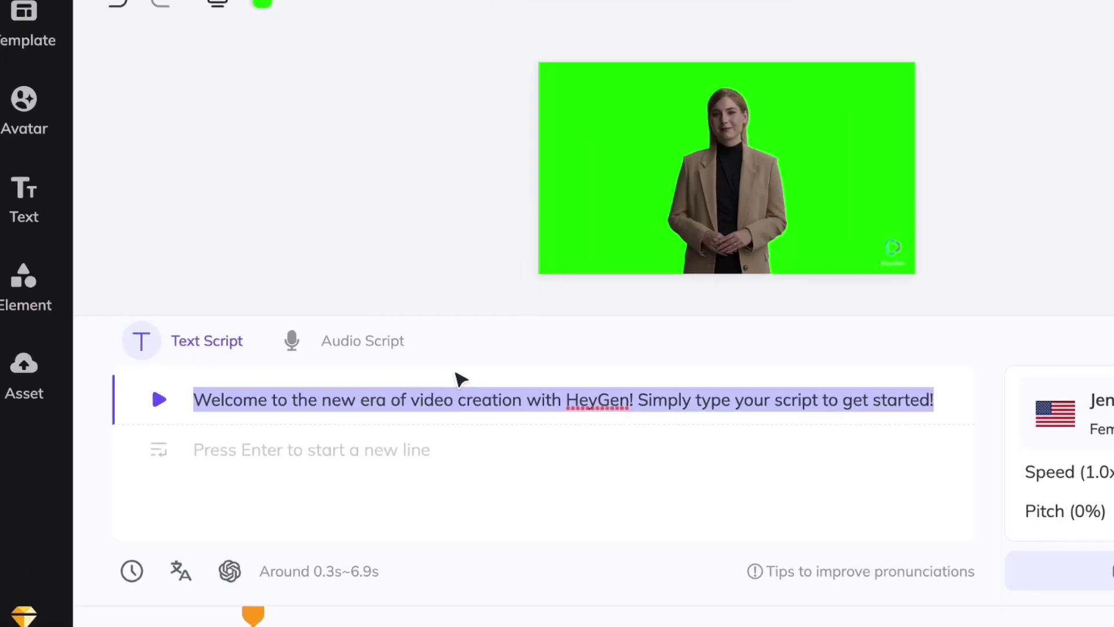
{"action": "type", "text": "Barbie and Oppenheimer lead the nominations at the Golden Globe Awards, with nine and eight nominations respectively. Killers of the Flower Moon and Poor Things are also among the contenders, with seven nominations each. Emma Stone, Leonardo DiCaprio, Cillian Murphy and Da'Vine Joy Randolph are among the acting nominees. The ceremony will take place in Los Angeles on 7 January."}
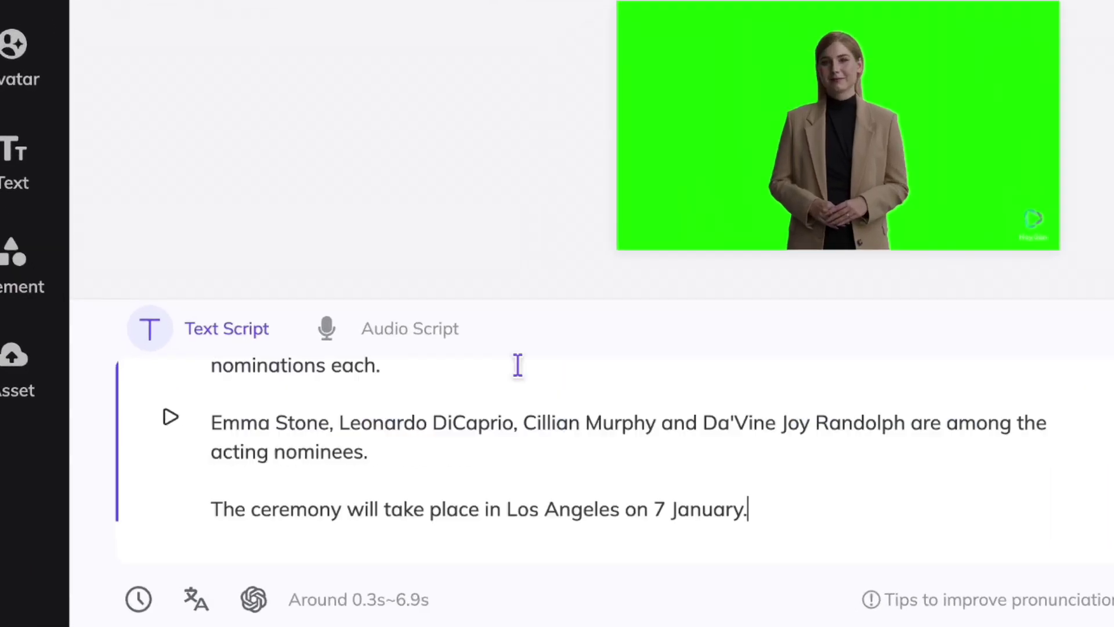
- Insert a 0.5s pause at the end of each of the script's first three paragraphs
{"action": "scroll", "coordinate": [540, 441], "scroll_direction": "up", "scroll_amount": 3}
{"action": "left_click", "coordinate": [515, 431]}
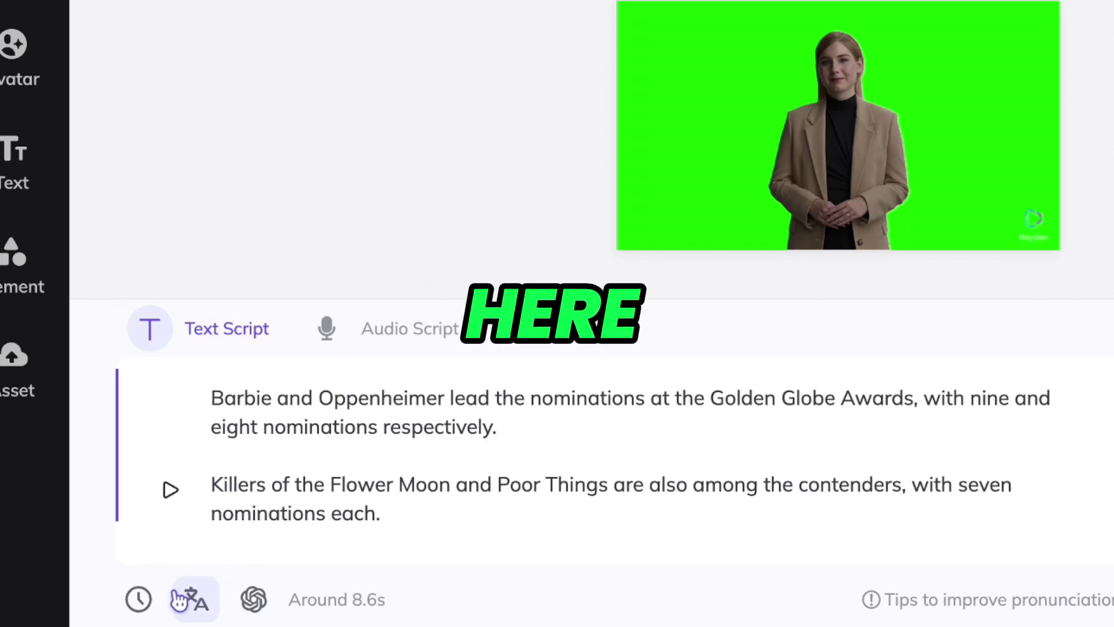
{"action": "left_click", "coordinate": [139, 600]}
{"action": "scroll", "coordinate": [360, 455], "scroll_direction": "down", "scroll_amount": 1}
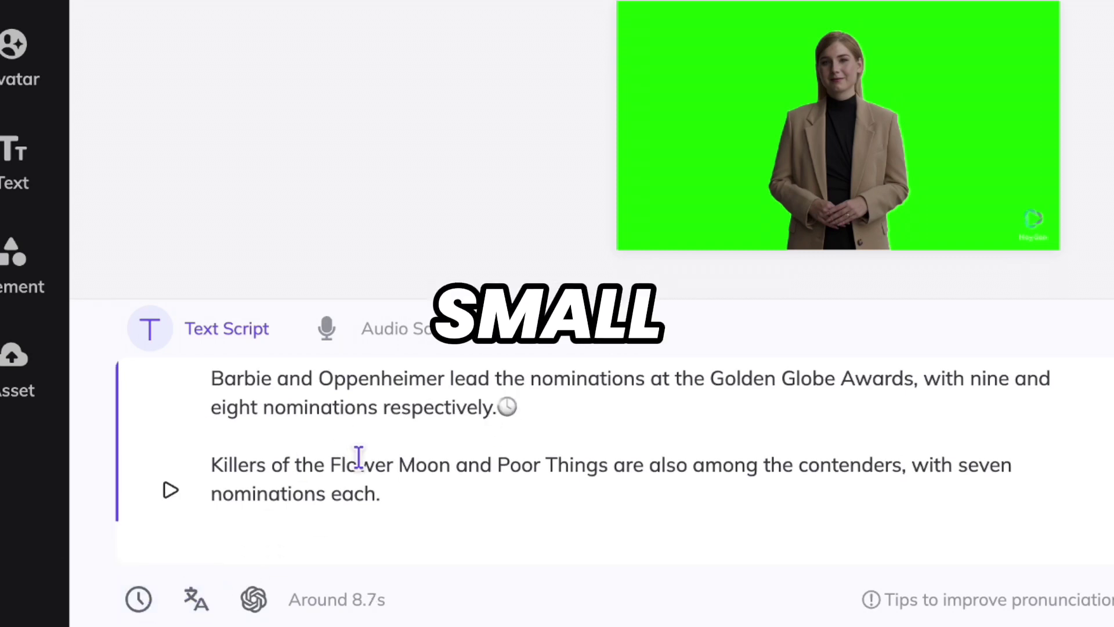
{"action": "left_click", "coordinate": [398, 488]}
{"action": "left_click", "coordinate": [139, 601]}
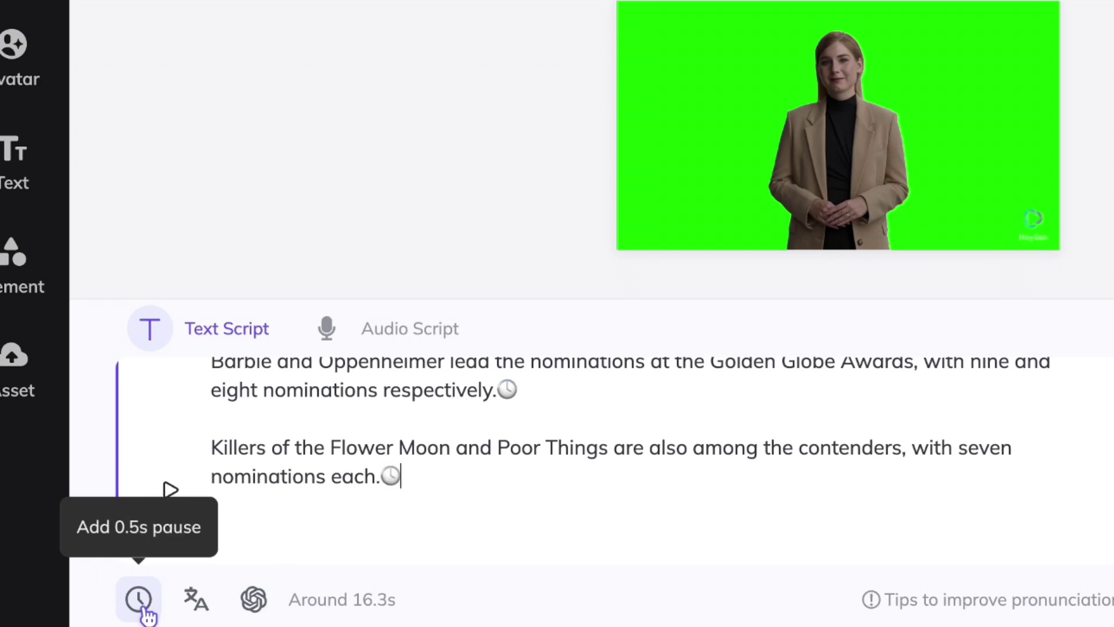
{"action": "scroll", "coordinate": [443, 465], "scroll_direction": "down", "scroll_amount": 3}
{"action": "left_click", "coordinate": [400, 468]}
{"action": "left_click", "coordinate": [139, 599]}
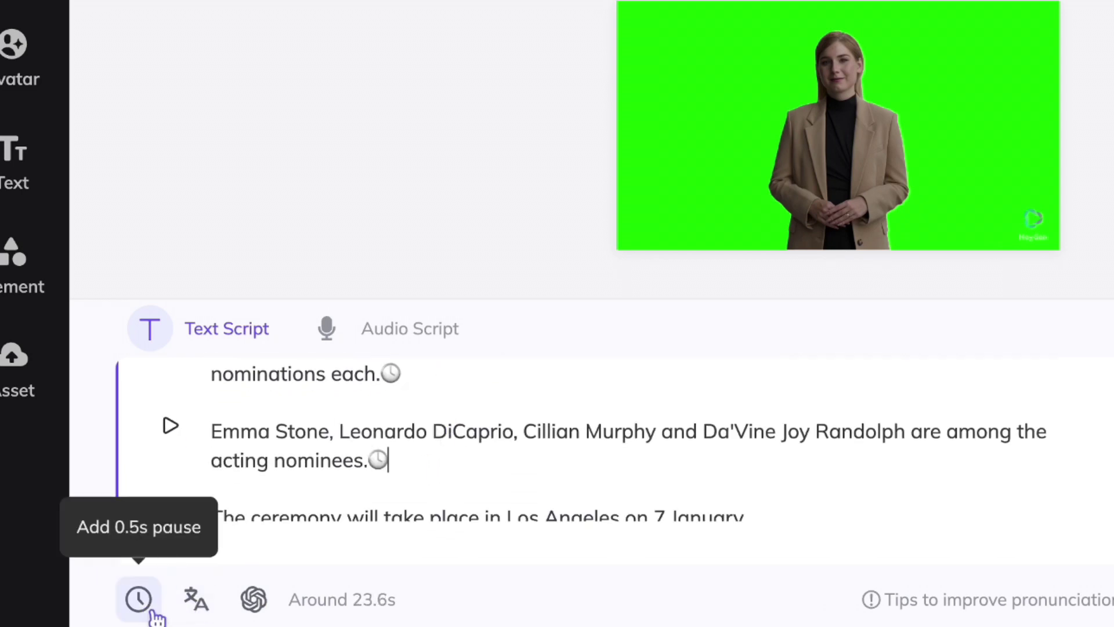
{"action": "scroll", "coordinate": [377, 447], "scroll_direction": "down", "scroll_amount": 1}
- Play the news script from its beginning to check how the voice and pauses sound
{"action": "scroll", "coordinate": [528, 422], "scroll_direction": "up", "scroll_amount": 3}
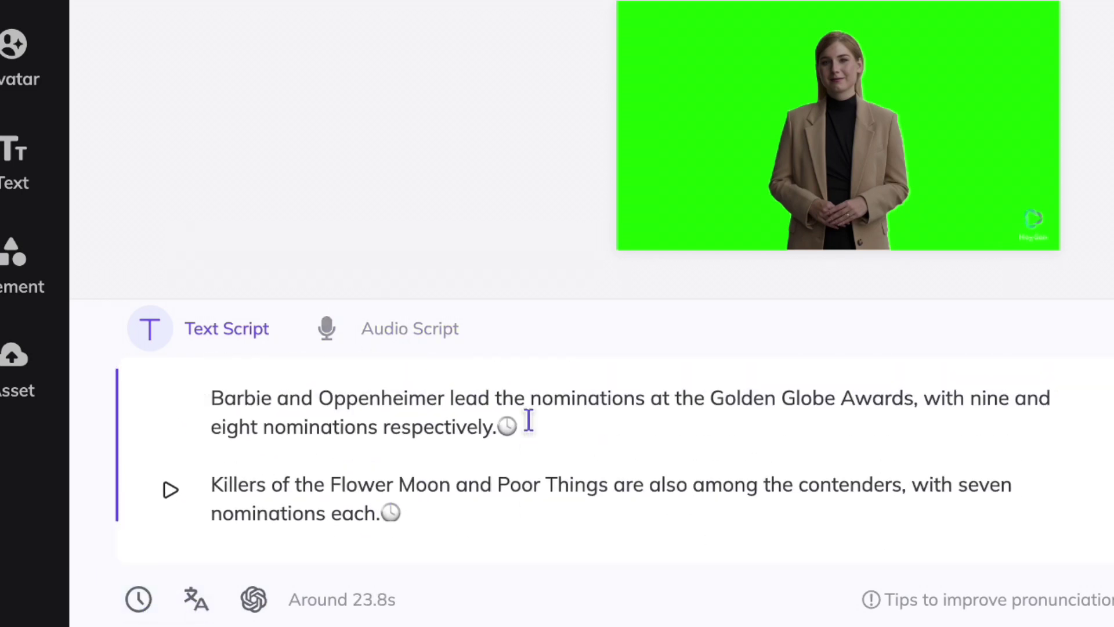
{"action": "left_click", "coordinate": [170, 492]}
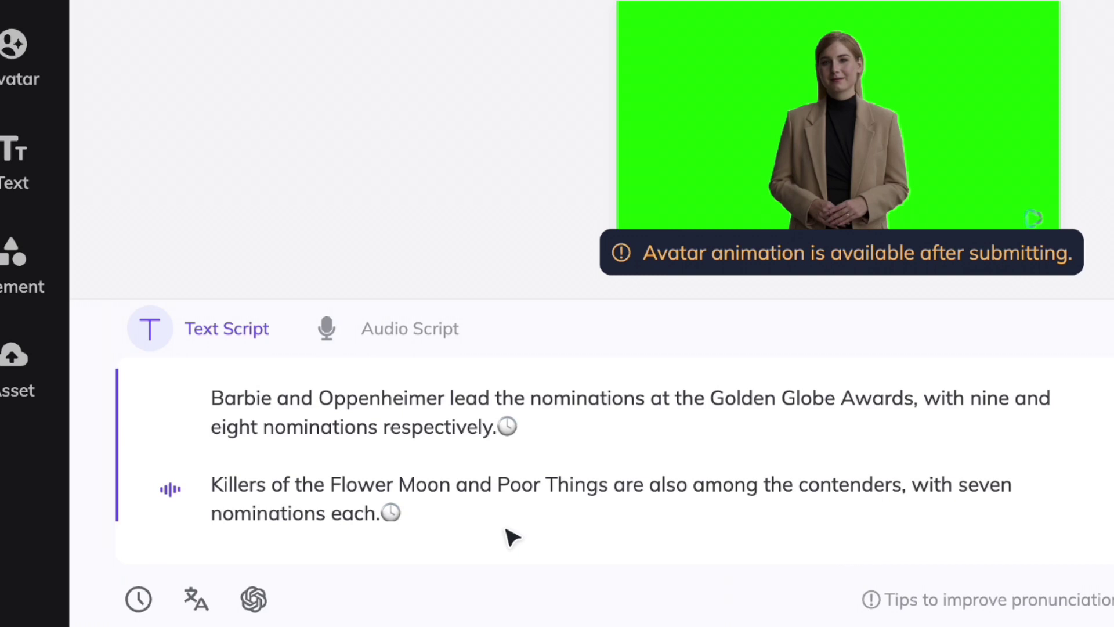
{"action": "scroll", "coordinate": [517, 529], "scroll_direction": "down", "scroll_amount": 3}
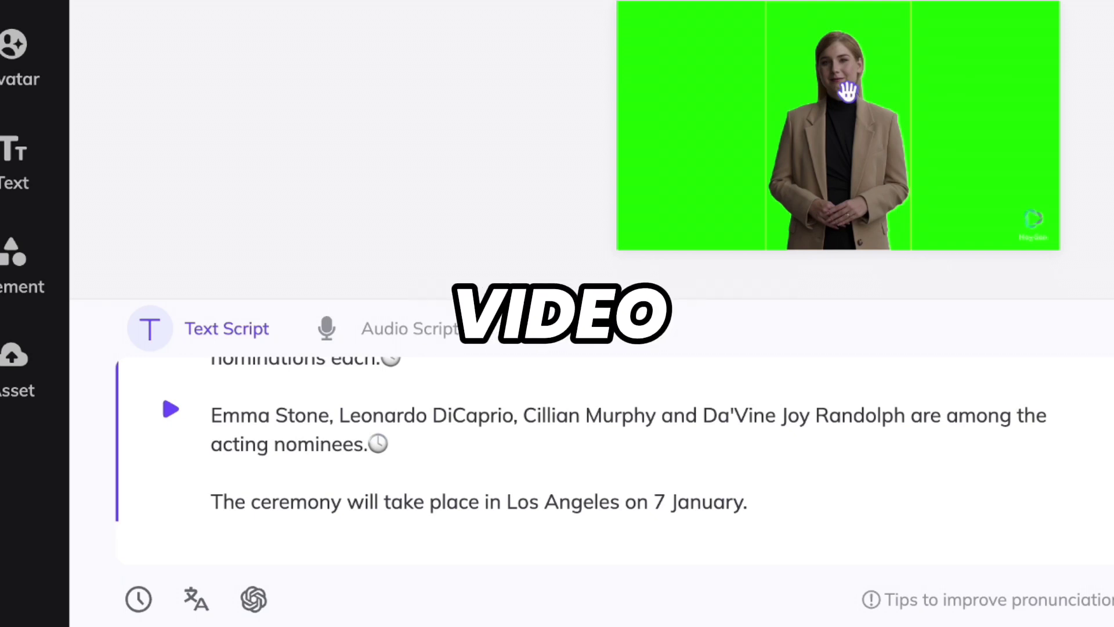
{"action": "scroll", "coordinate": [811, 447], "scroll_direction": "up", "scroll_amount": 3}
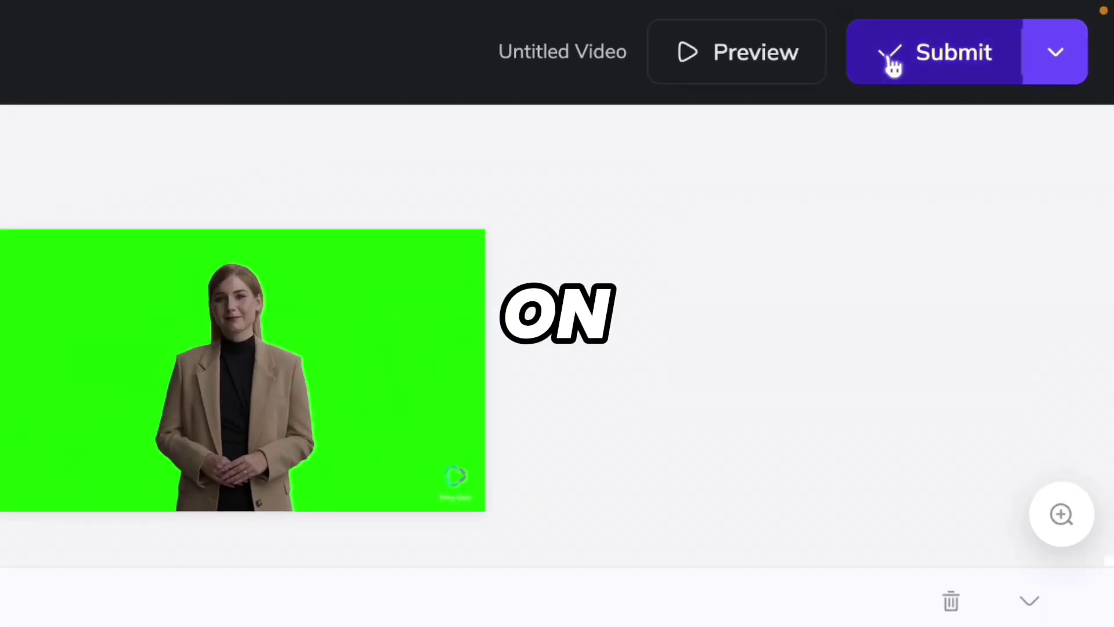
- Submit the green-screen avatar video for rendering and download the finished original video at 1080P
{"action": "left_click", "coordinate": [981, 34]}
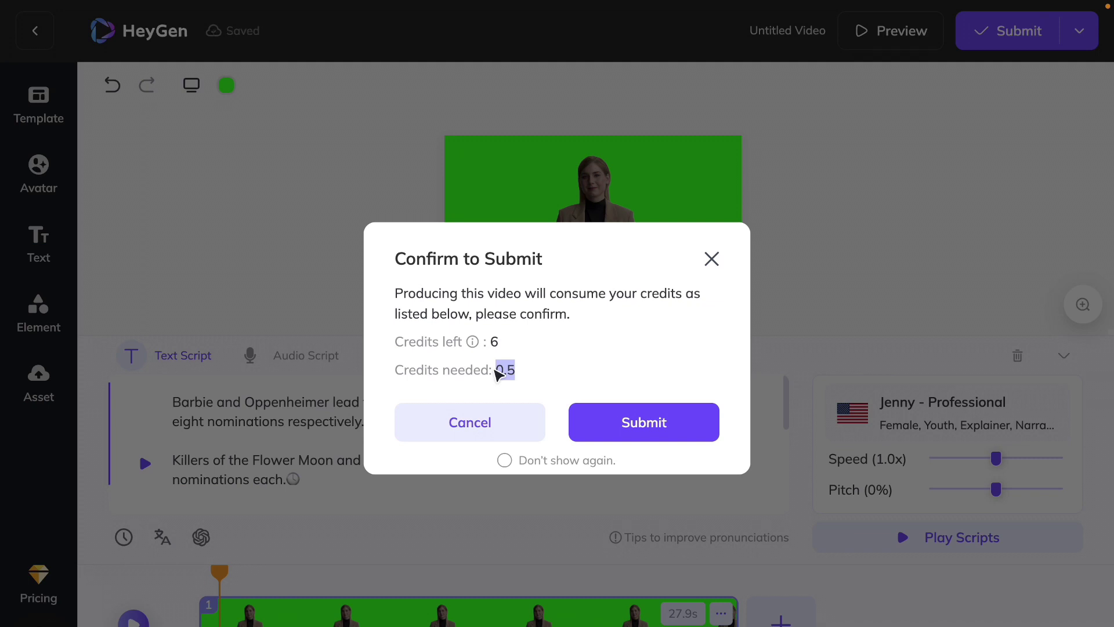
{"action": "left_click", "coordinate": [625, 423]}
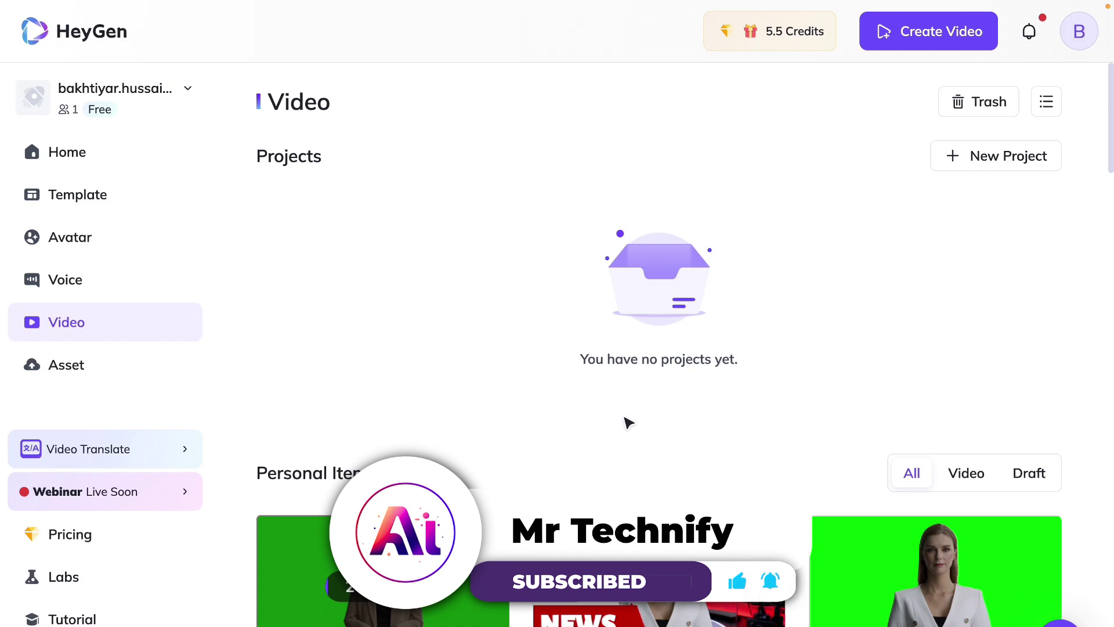
{"action": "scroll", "coordinate": [435, 429], "scroll_direction": "down", "scroll_amount": 3}
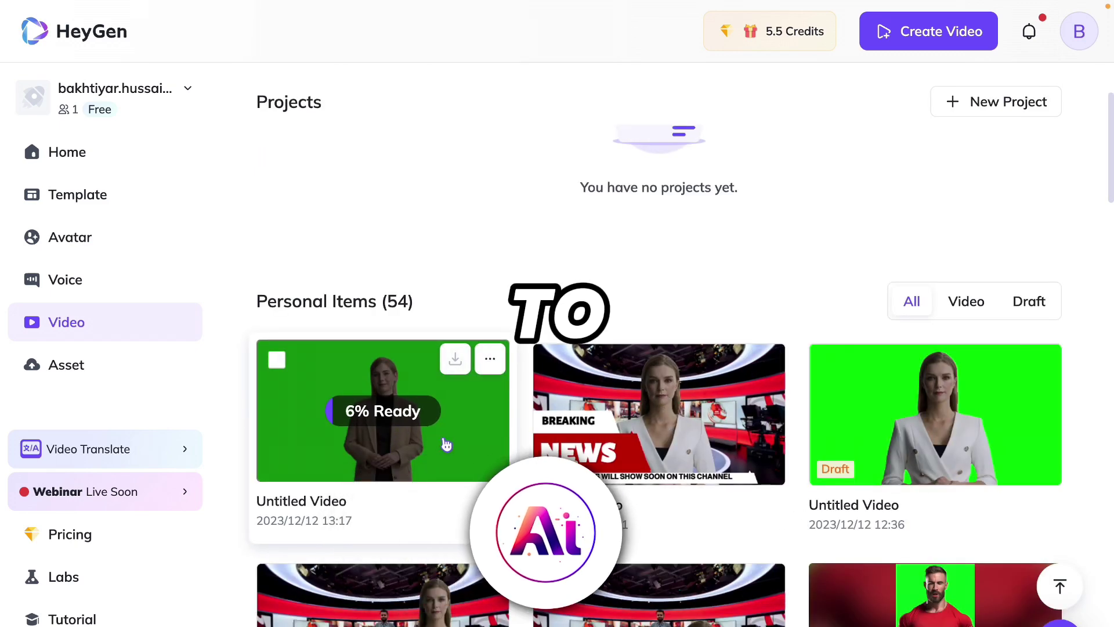
{"action": "scroll", "coordinate": [447, 443], "scroll_direction": "down", "scroll_amount": 2}
{"action": "scroll", "coordinate": [535, 389], "scroll_direction": "down", "scroll_amount": 5}
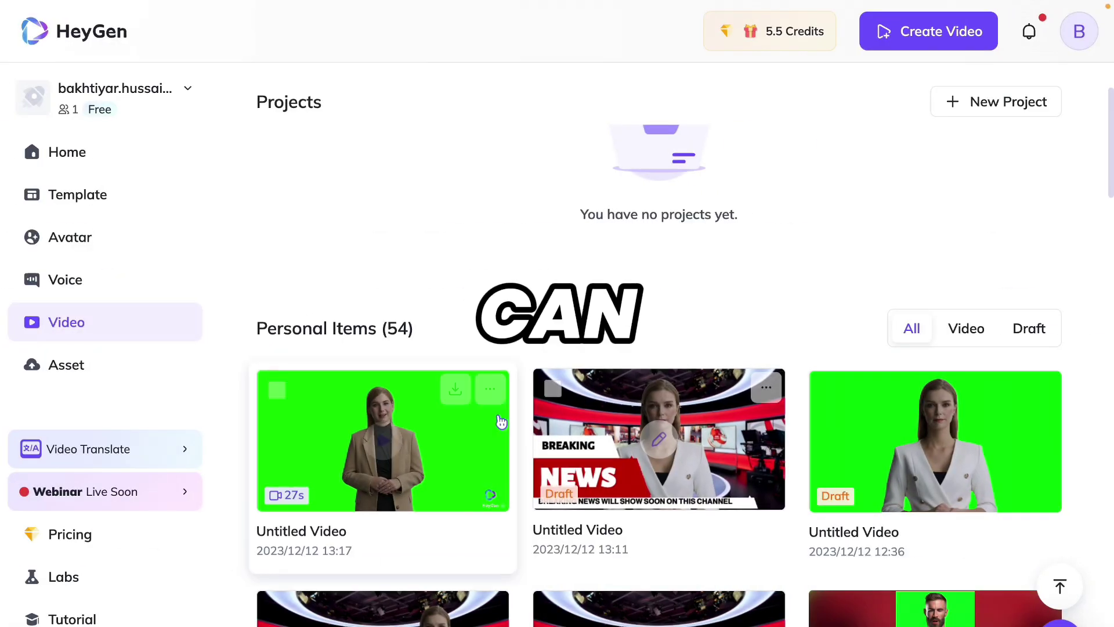
{"action": "left_click", "coordinate": [432, 448]}
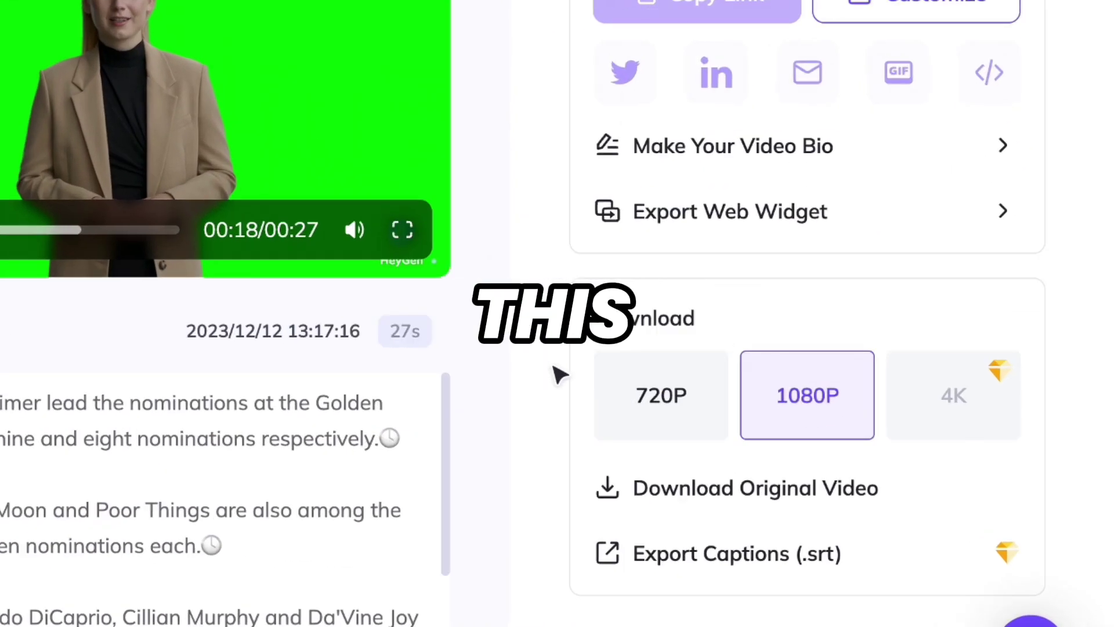
{"action": "left_click", "coordinate": [762, 492]}
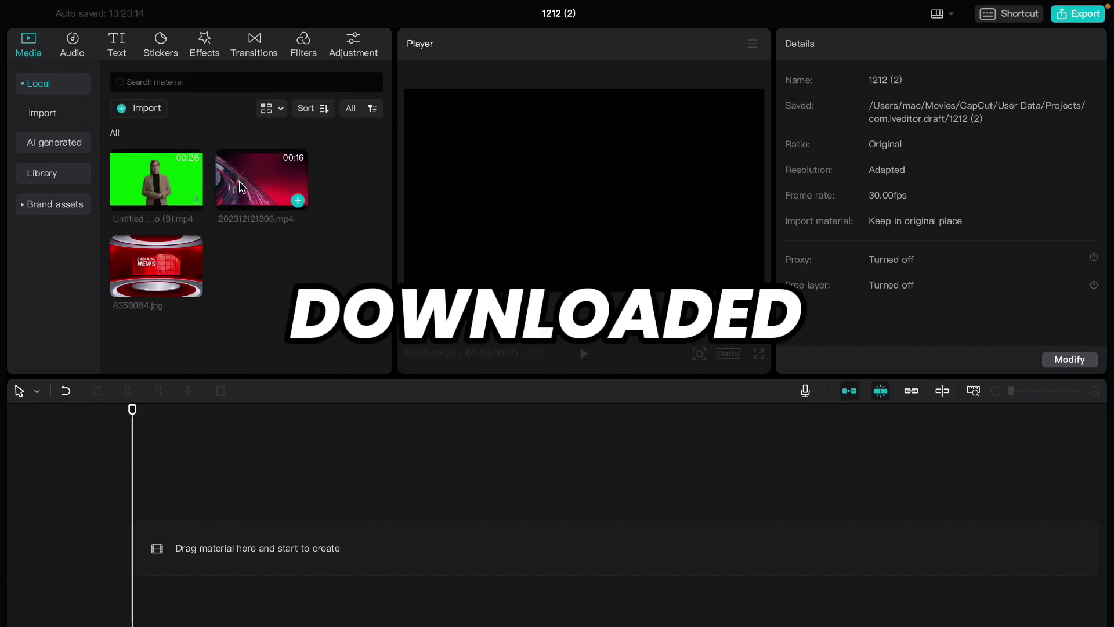
- In CapCut, add the intro clip 202312121306.mp4 to the start of the timeline and set its speed to 1.6x
{"action": "left_click_drag", "start_coordinate": [259, 175], "coordinate": [204, 482]}
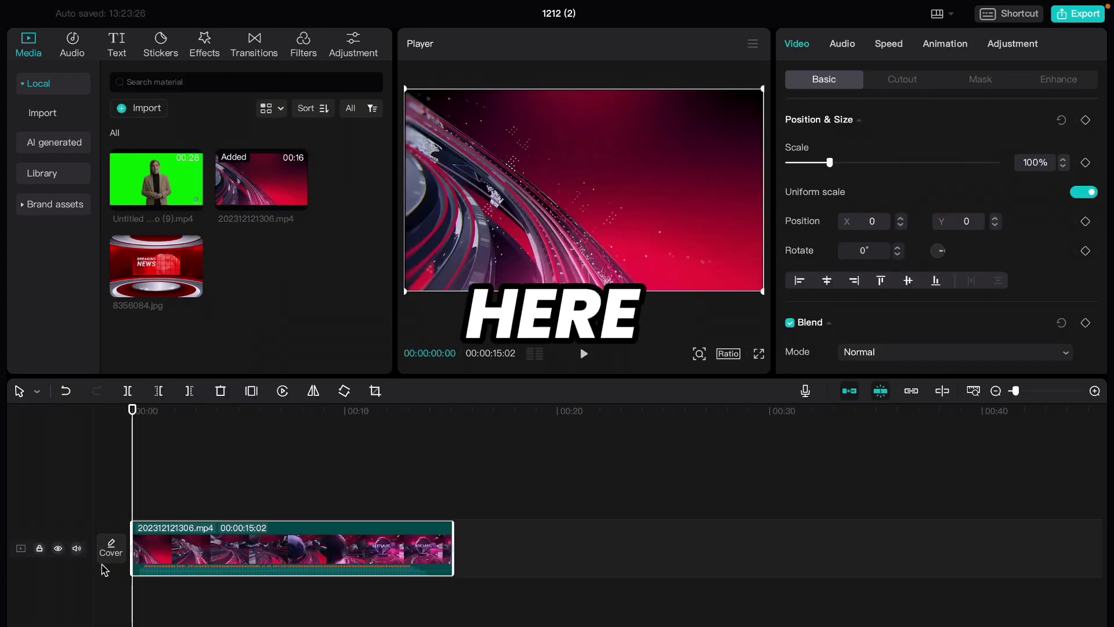
{"action": "key", "text": "space"}
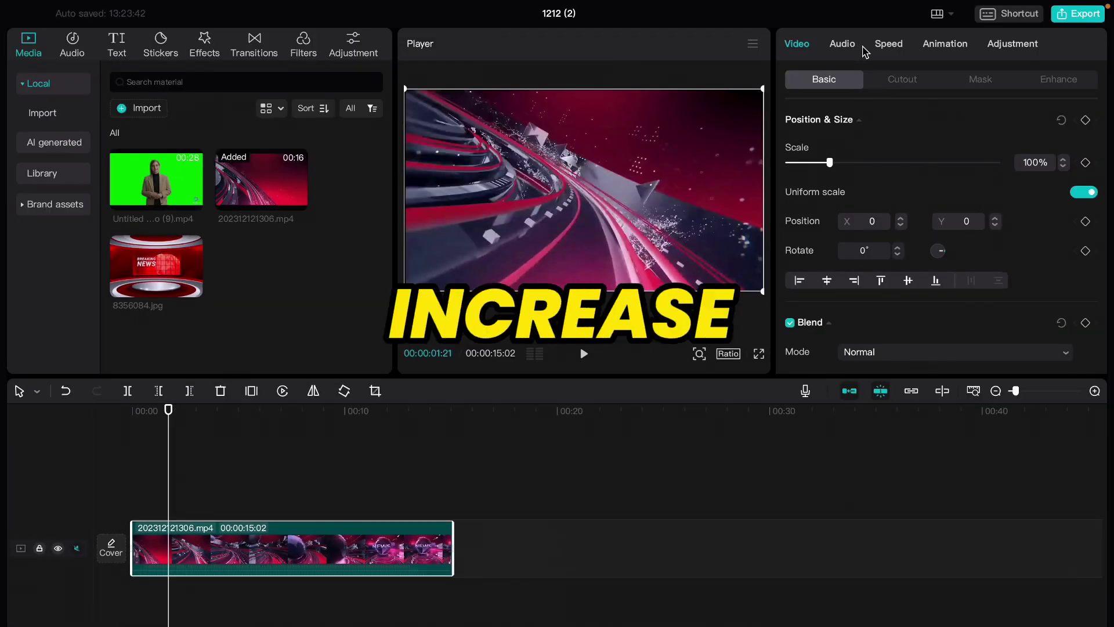
{"action": "left_click", "coordinate": [888, 44]}
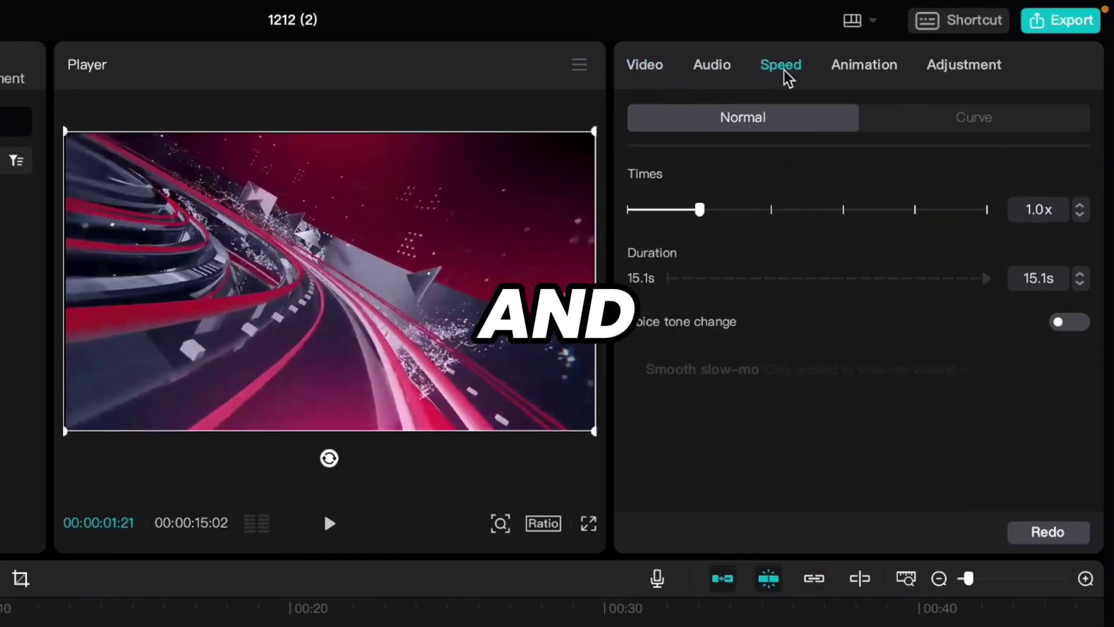
{"action": "left_click", "coordinate": [740, 211]}
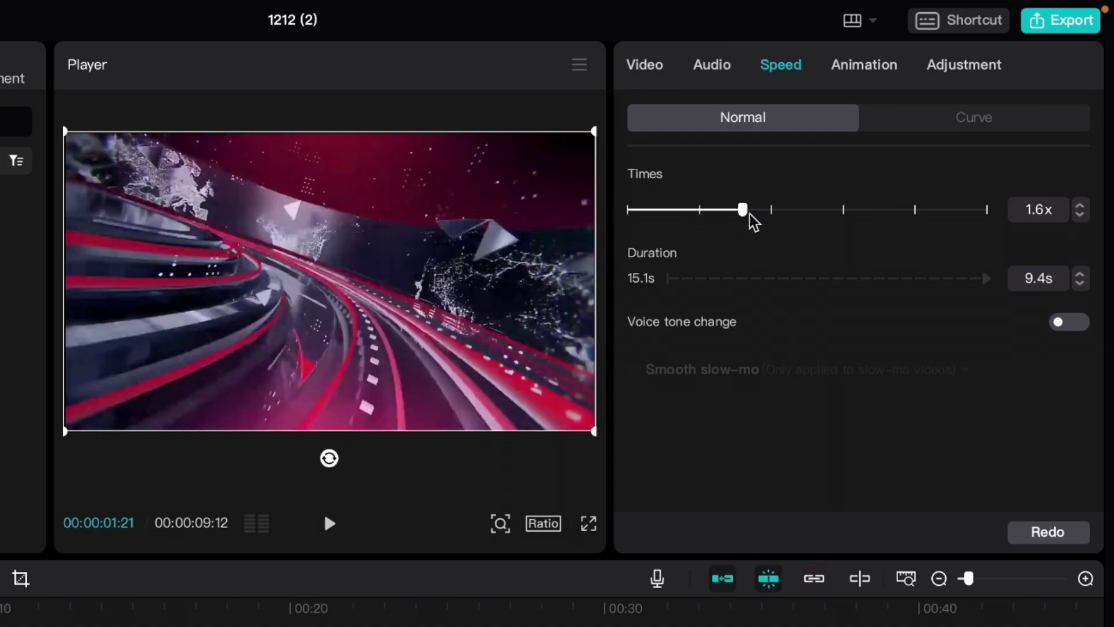
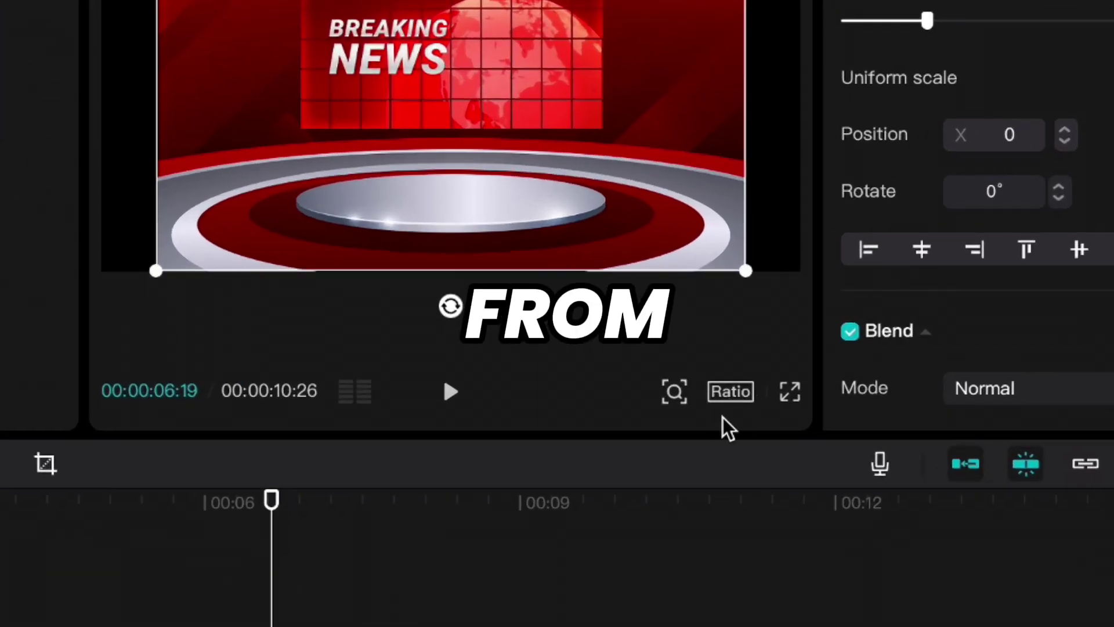
- Set the project's aspect ratio to 16:9 and crop the 8356084.jpg studio background to a 16:9 ratio
{"action": "left_click", "coordinate": [731, 399]}
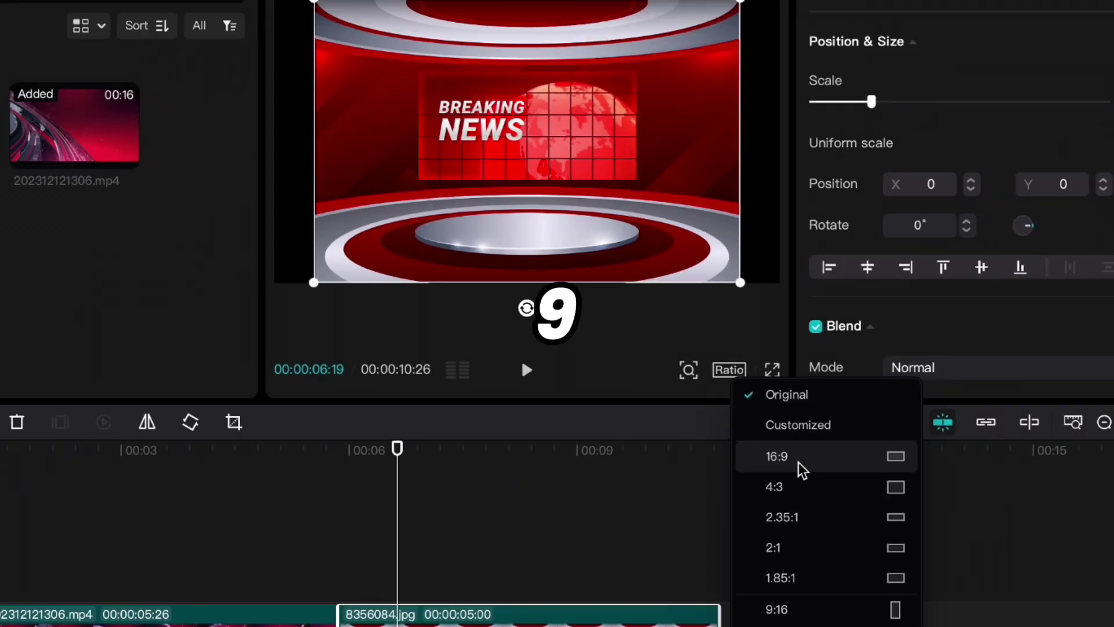
{"action": "left_click", "coordinate": [821, 501]}
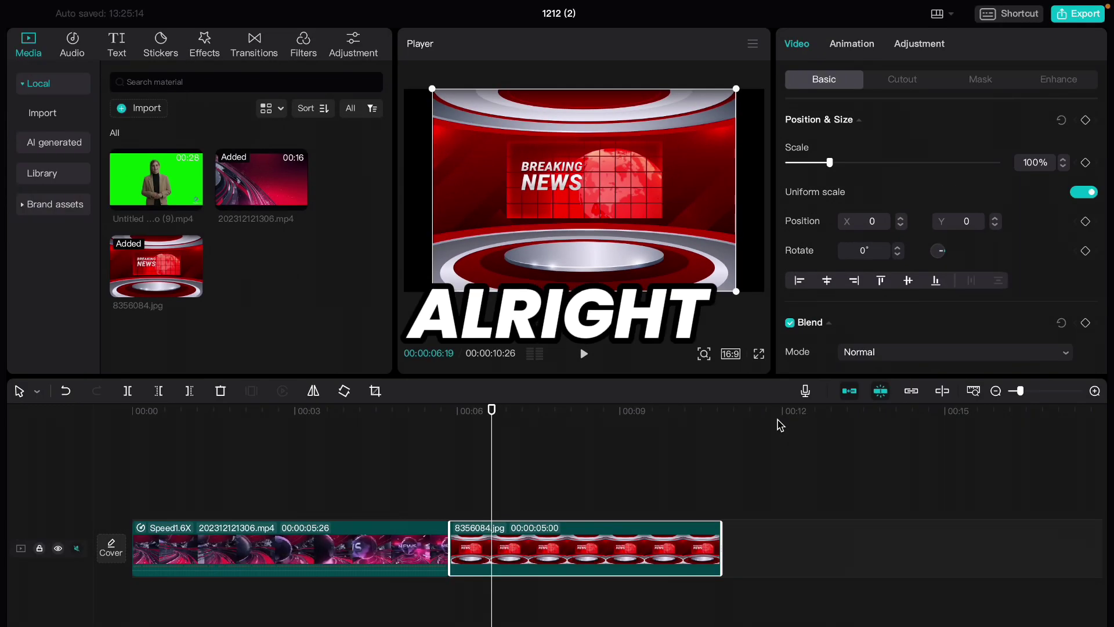
{"action": "right_click", "coordinate": [548, 554]}
{"action": "mouse_move", "coordinate": [629, 420]}
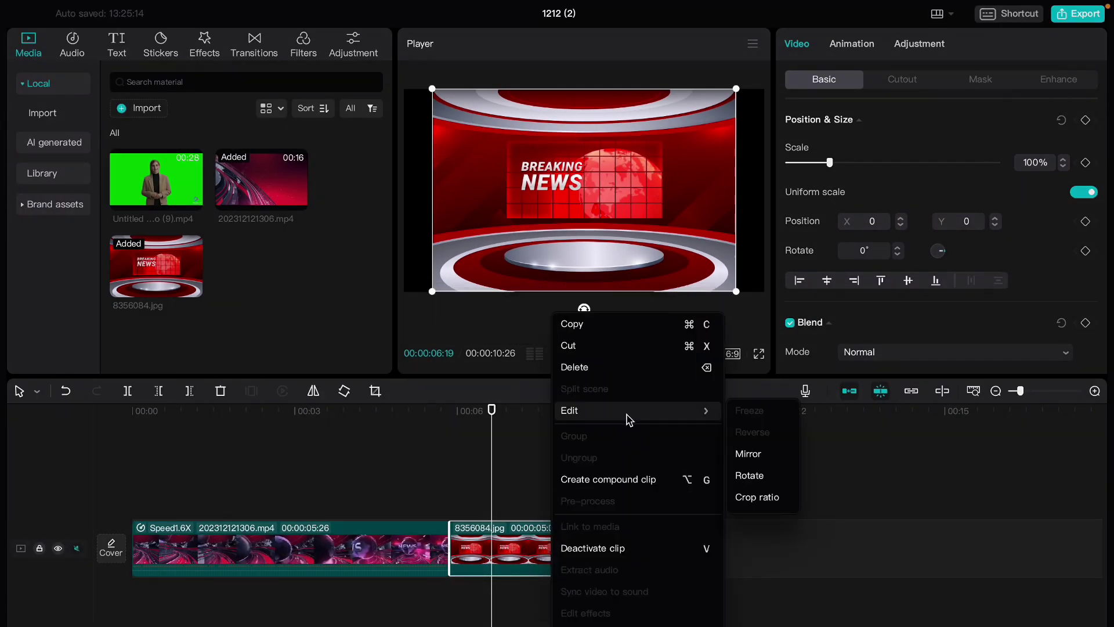
{"action": "left_click", "coordinate": [757, 497]}
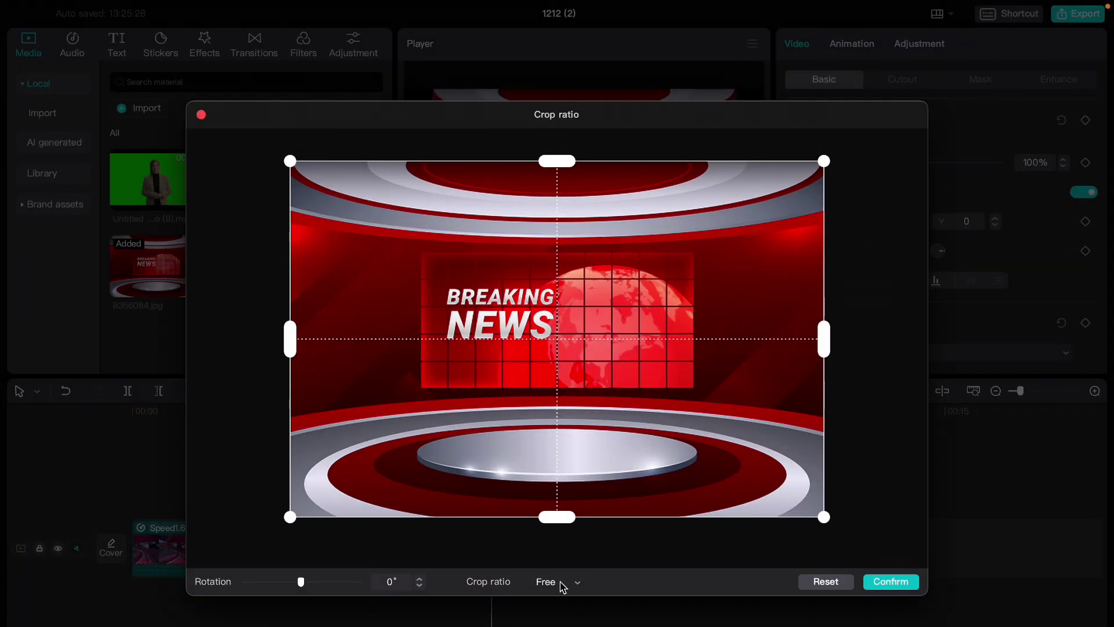
{"action": "left_click", "coordinate": [562, 584]}
{"action": "left_click", "coordinate": [570, 529]}
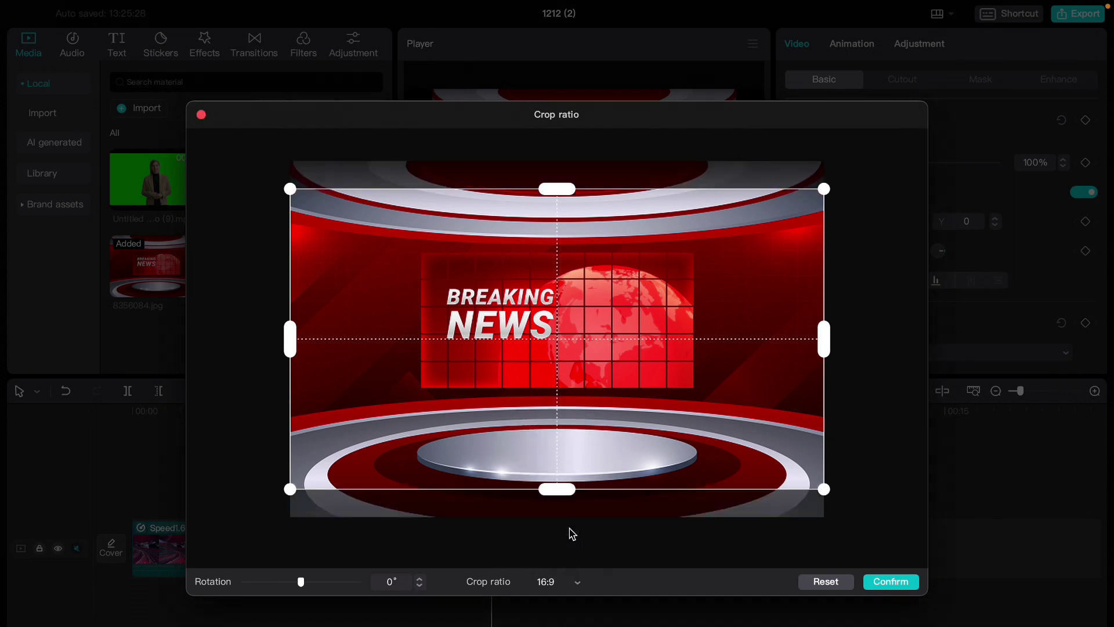
{"action": "left_click_drag", "start_coordinate": [577, 434], "coordinate": [573, 478]}
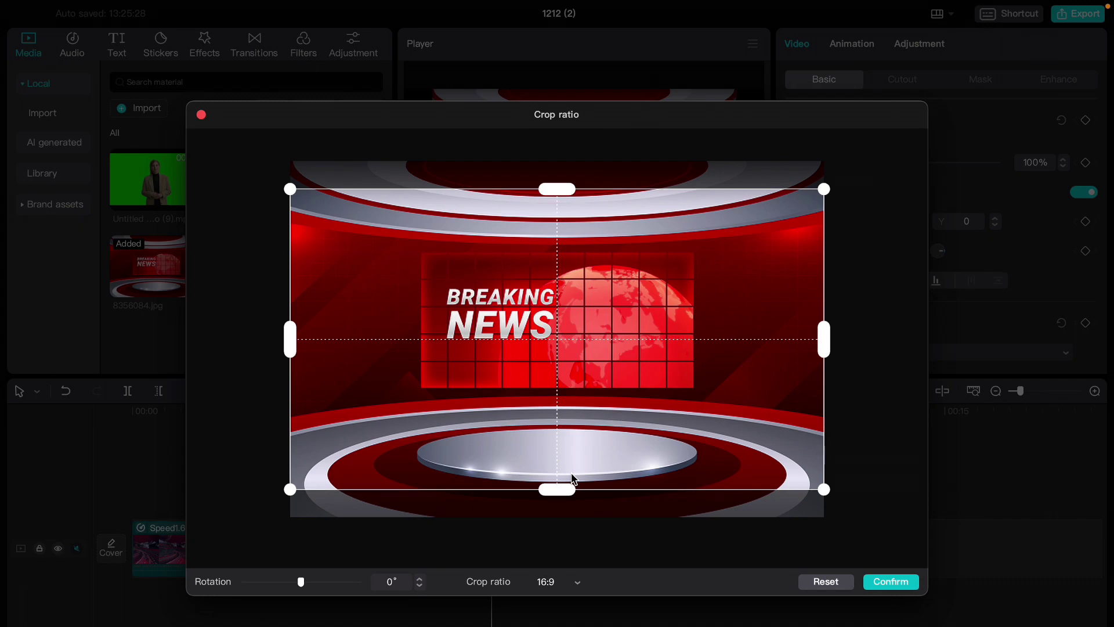
{"action": "left_click", "coordinate": [900, 583]}
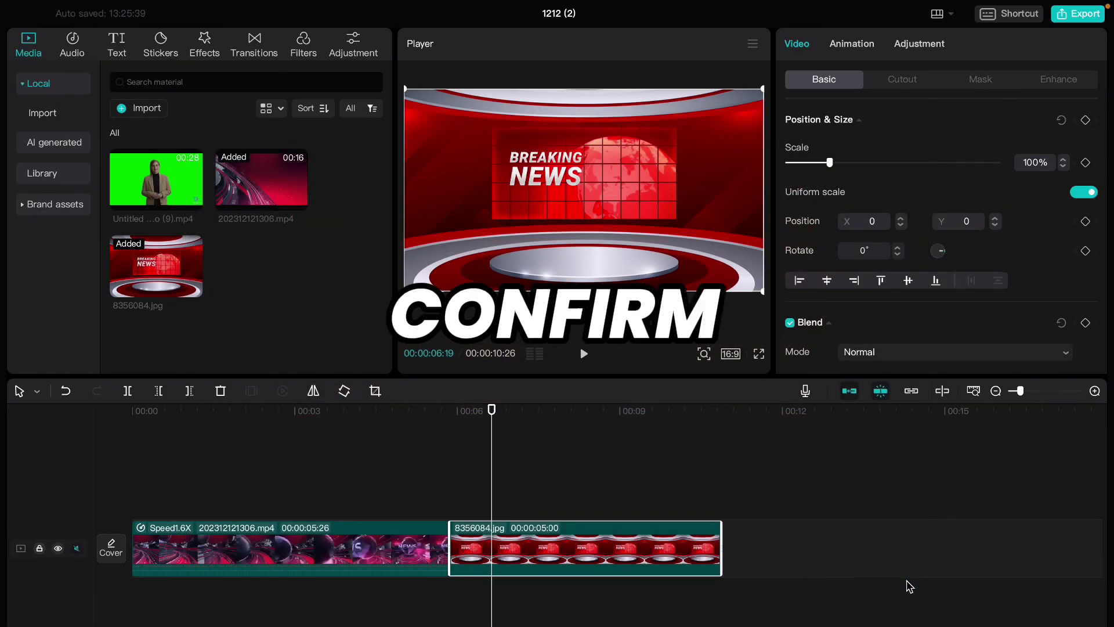
- Extend the studio background clip to 00:00:21:19 and place the green-screen avatar clip above it, starting where the intro ends
{"action": "left_click_drag", "start_coordinate": [451, 549], "coordinate": [721, 537]}
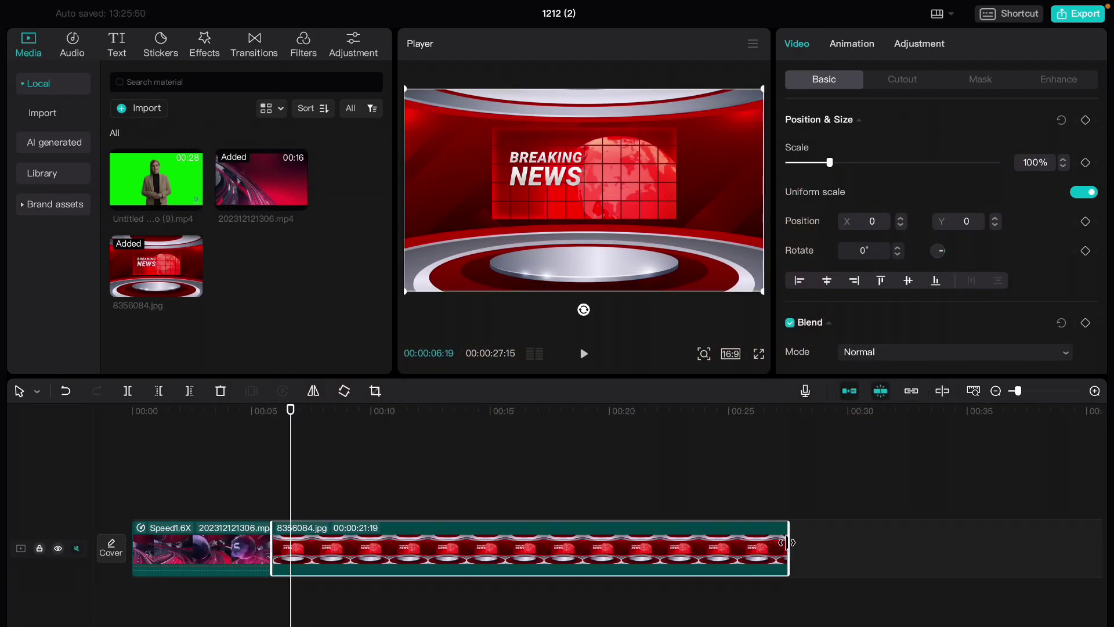
{"action": "left_click", "coordinate": [418, 464]}
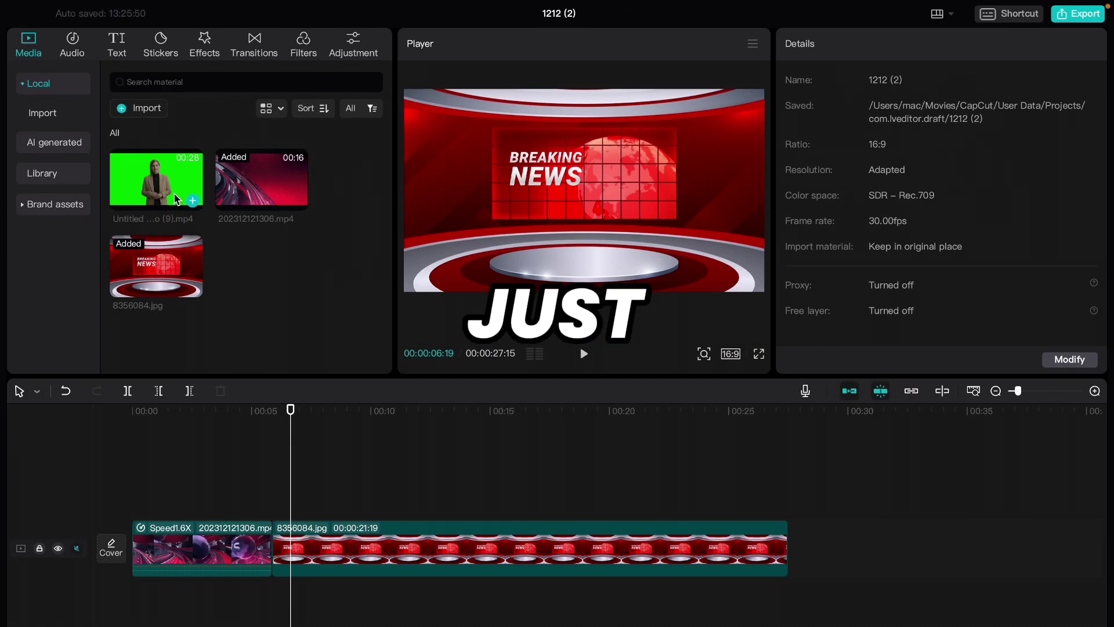
{"action": "left_click_drag", "start_coordinate": [174, 199], "coordinate": [273, 495]}
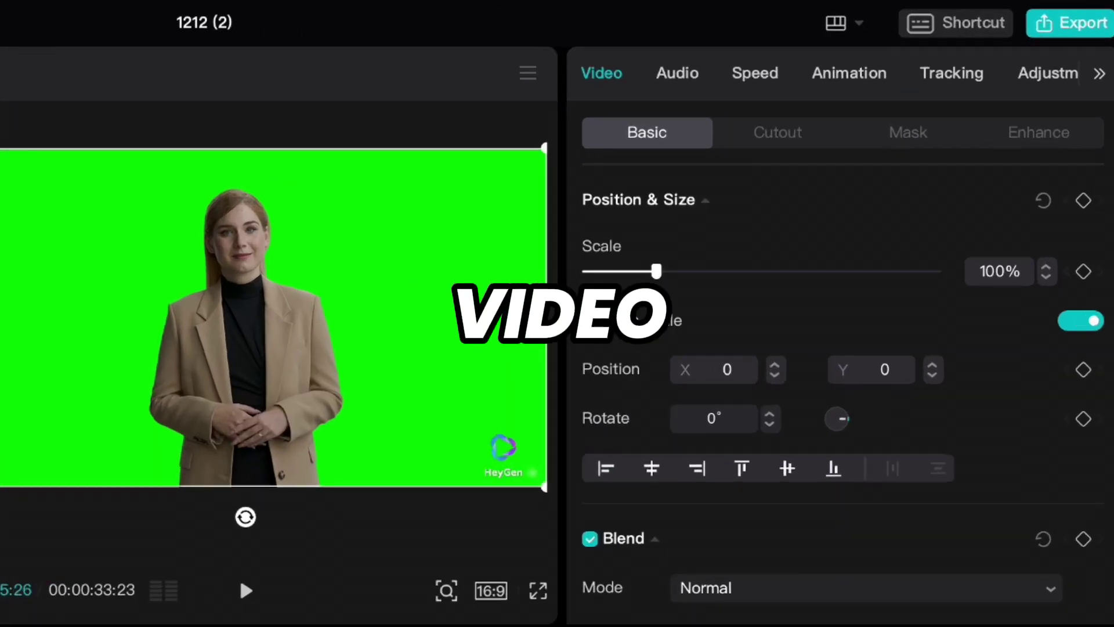
- Apply a chroma key to the avatar clip, picking its green background and setting both strength and shadow to 100
{"action": "left_click", "coordinate": [778, 145]}
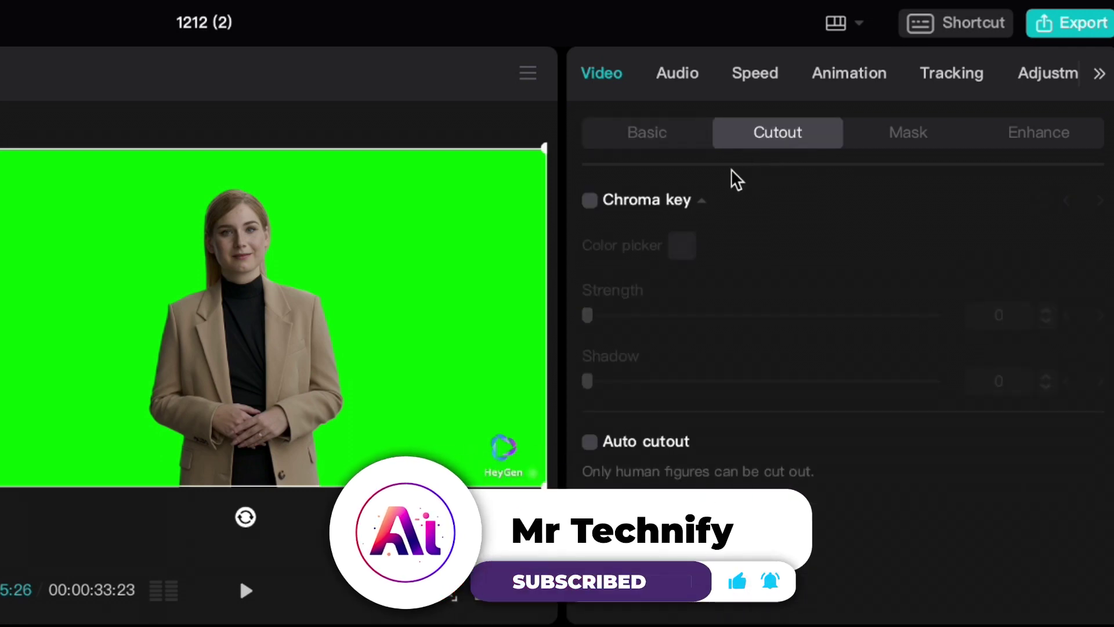
{"action": "left_click", "coordinate": [592, 203]}
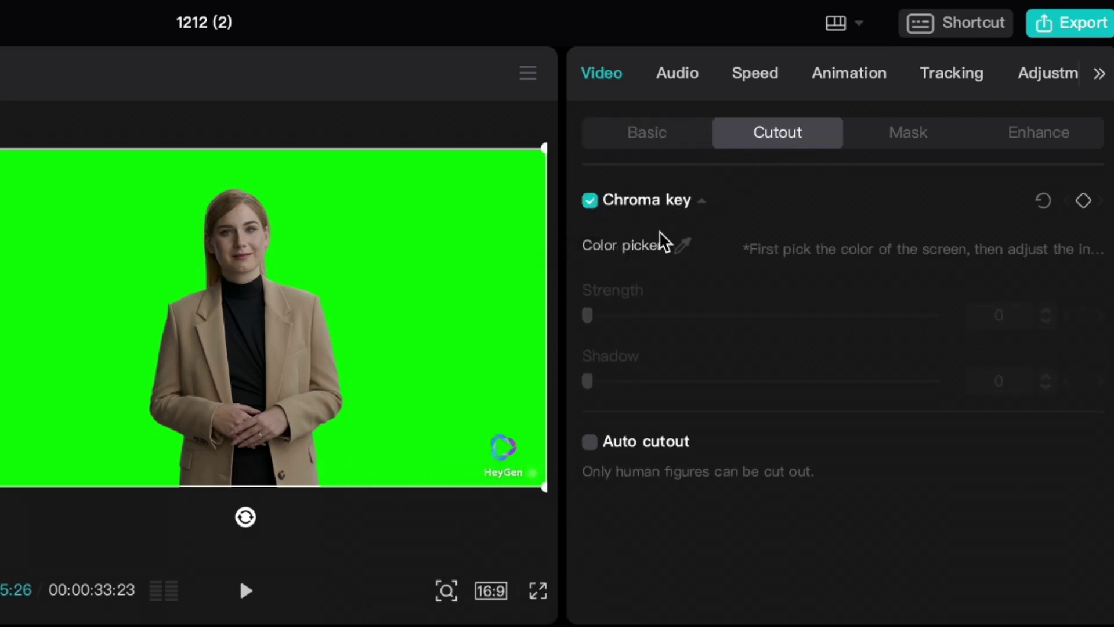
{"action": "left_click", "coordinate": [439, 285]}
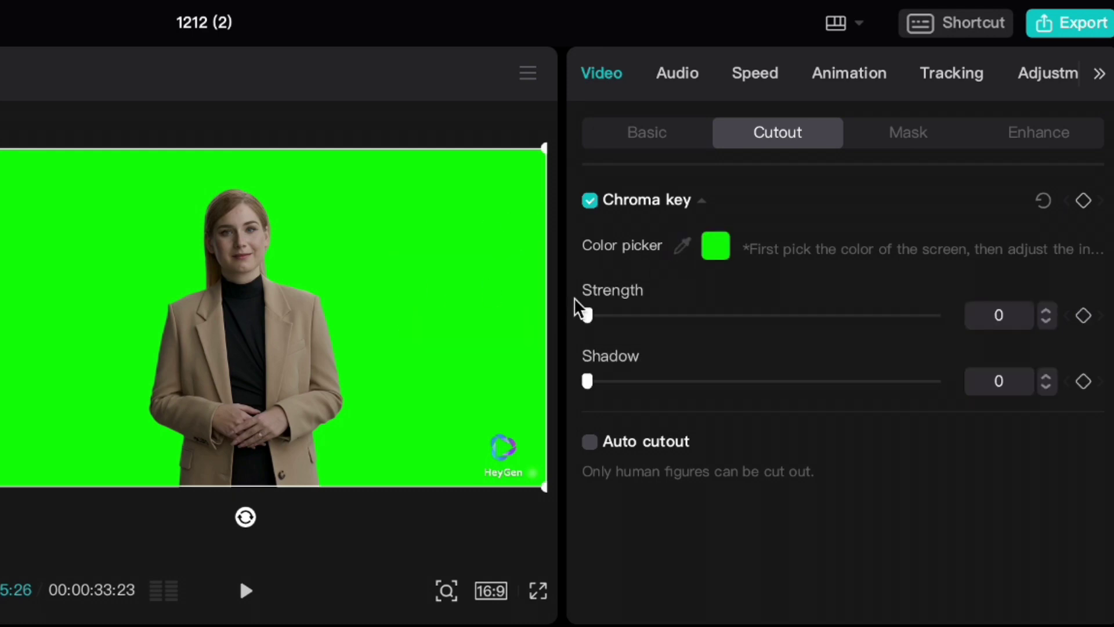
{"action": "left_click_drag", "start_coordinate": [590, 319], "coordinate": [988, 317]}
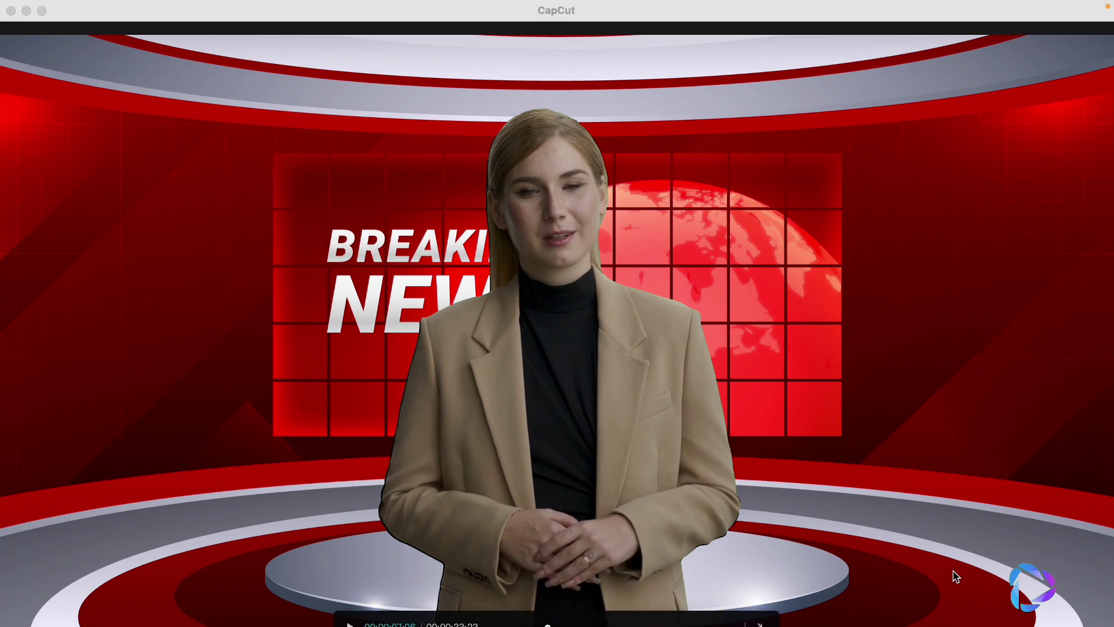
{"action": "key", "text": "Escape"}
- Crop the side of the avatar clip that holds the HeyGen watermark and reposition the anchor in front of the studio background
{"action": "right_click", "coordinate": [522, 495]}
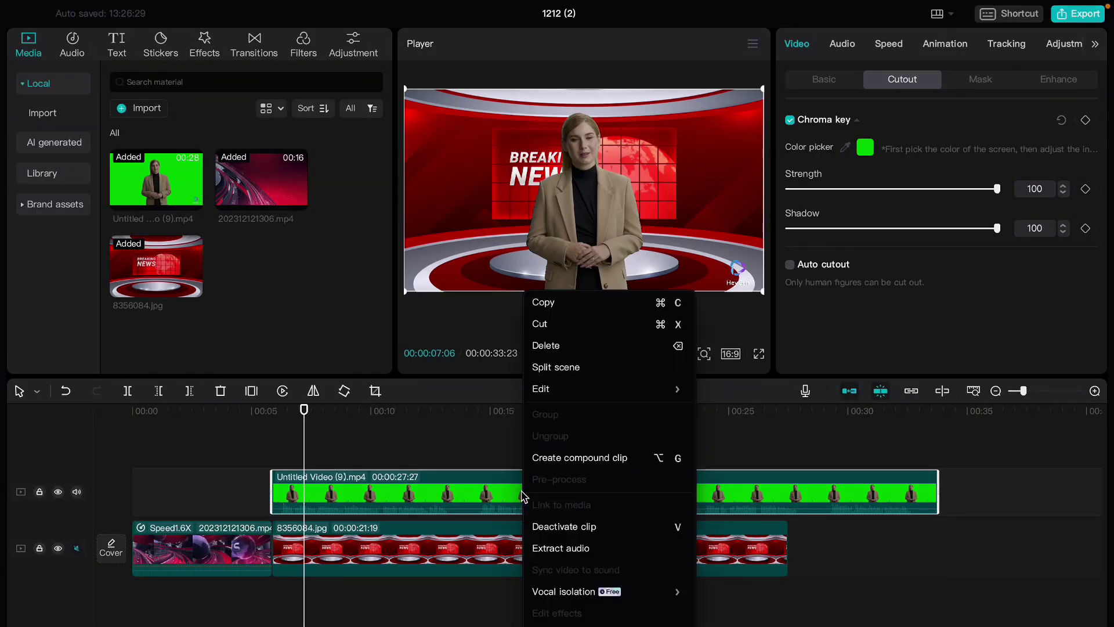
{"action": "mouse_move", "coordinate": [579, 397]}
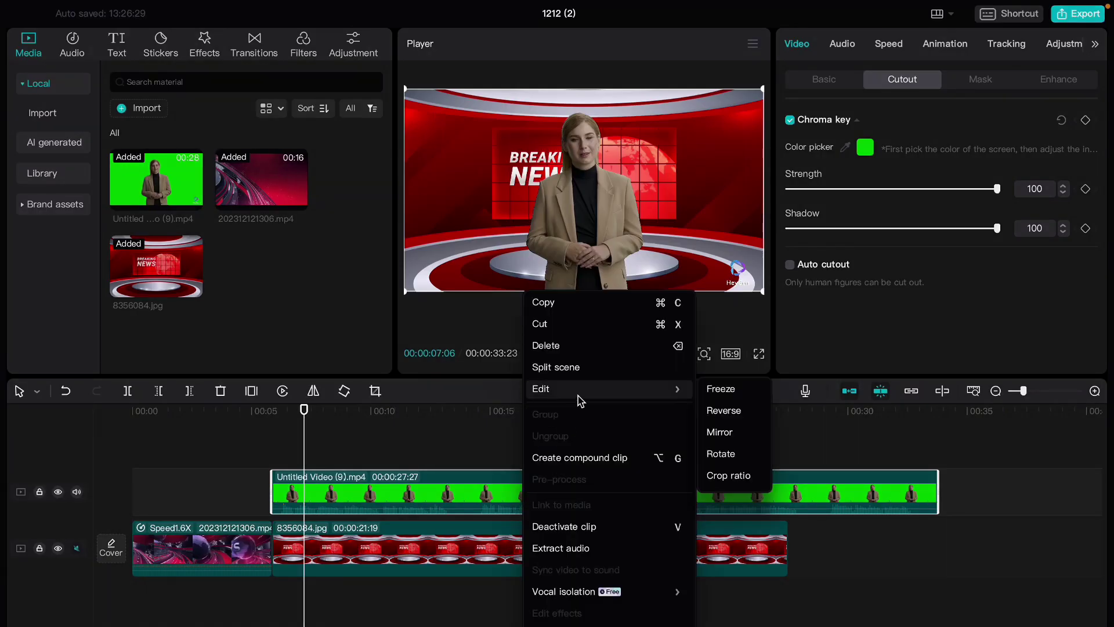
{"action": "left_click", "coordinate": [718, 477]}
{"action": "left_click_drag", "start_coordinate": [873, 517], "coordinate": [761, 516]}
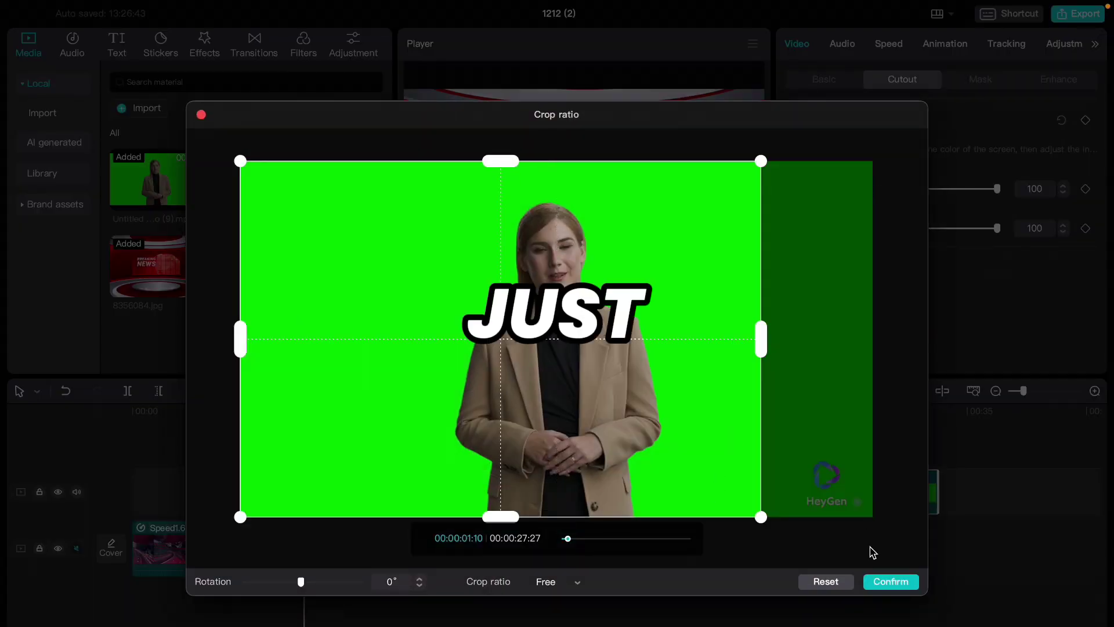
{"action": "left_click", "coordinate": [892, 582]}
{"action": "left_click_drag", "start_coordinate": [672, 272], "coordinate": [617, 250]}
- Extend the studio background clip to 00:00:27:27 to match the avatar clip's end, and preview the composite
{"action": "left_click", "coordinate": [784, 540]}
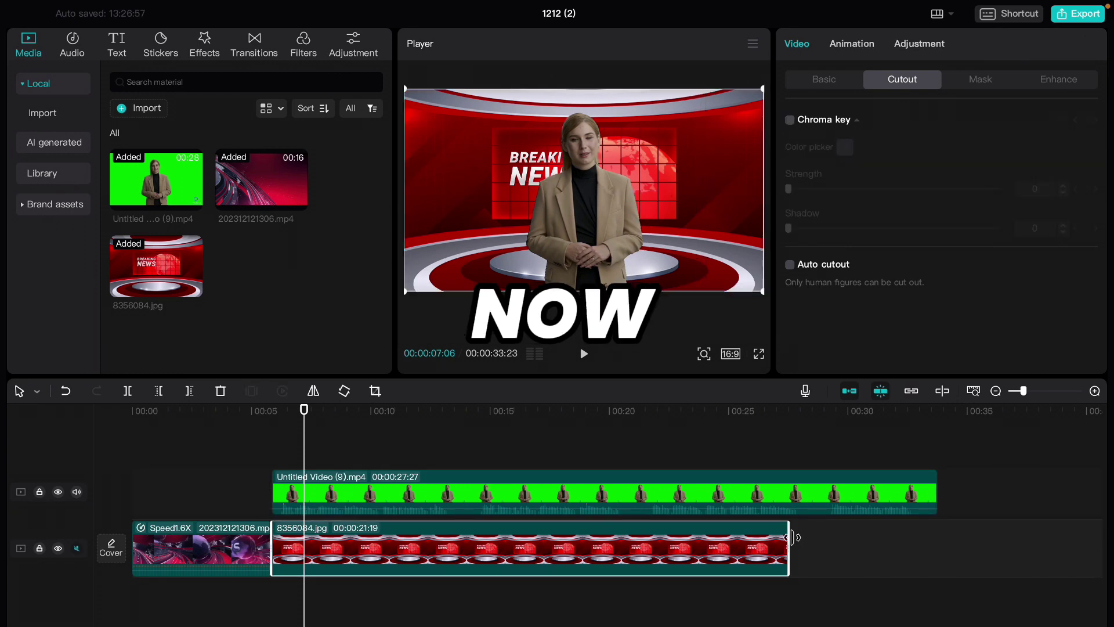
{"action": "left_click_drag", "start_coordinate": [788, 539], "coordinate": [941, 538]}
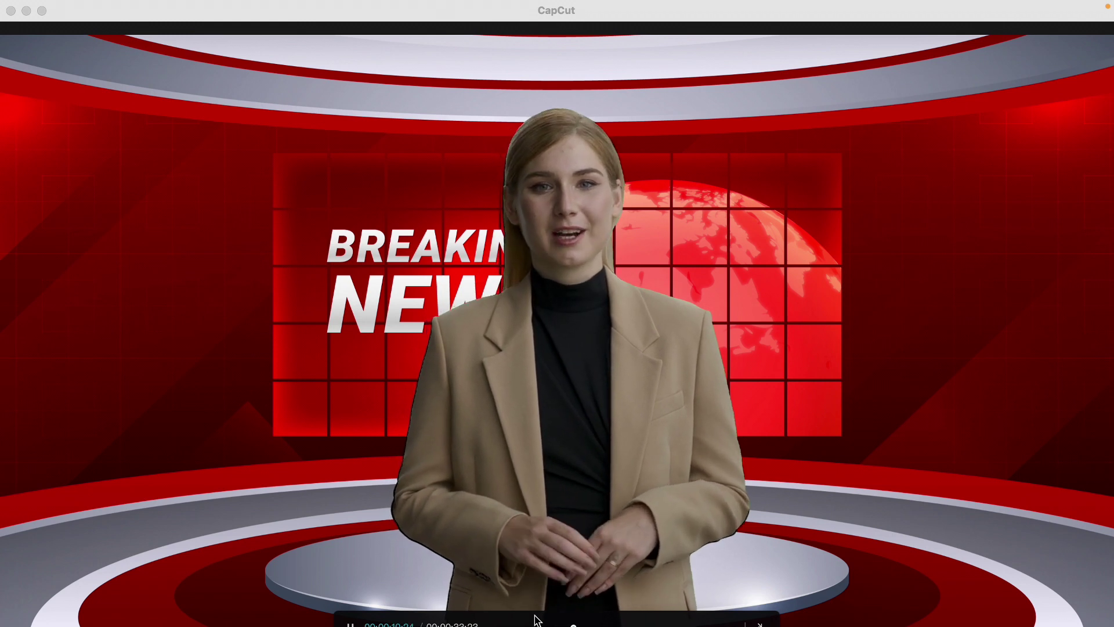
{"action": "key", "text": "space"}
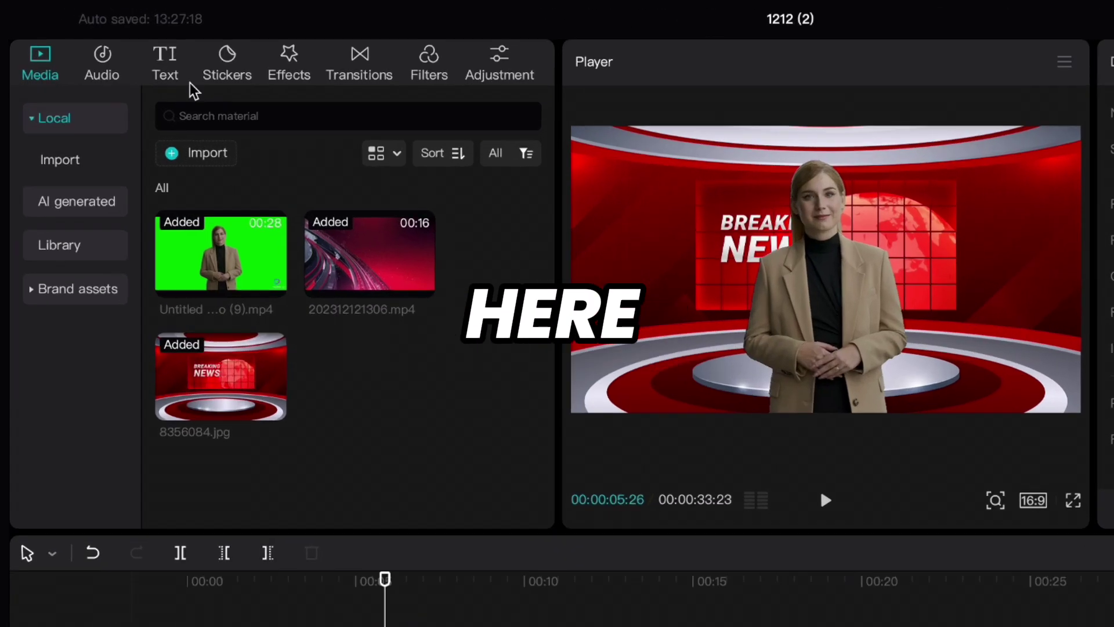
- Open the News category of the text templates
{"action": "left_click", "coordinate": [124, 52]}
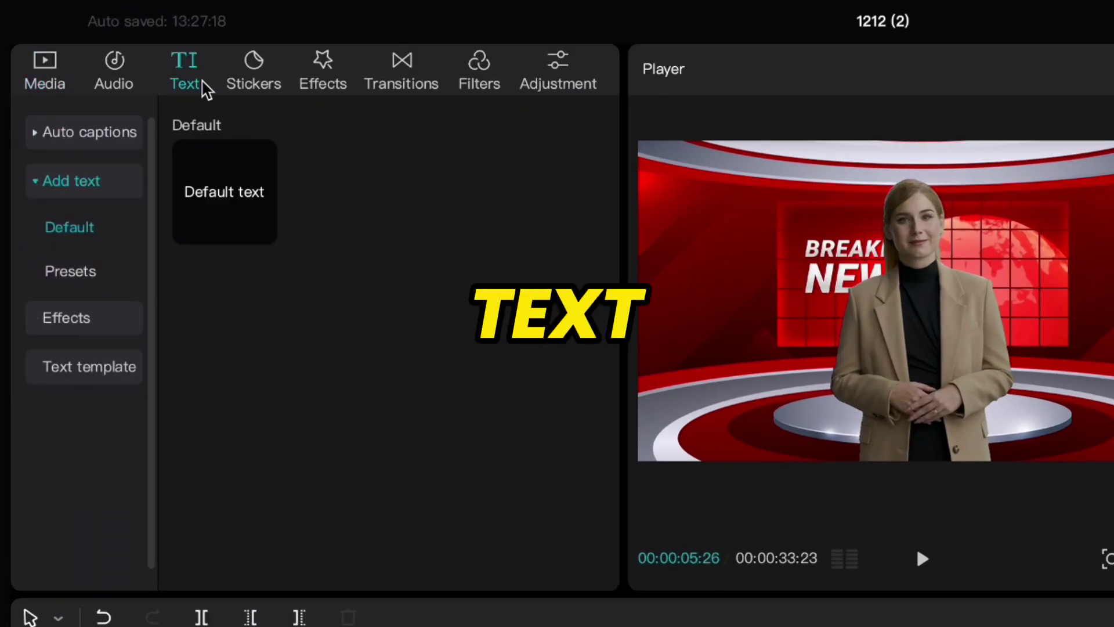
{"action": "left_click", "coordinate": [87, 367]}
{"action": "left_click", "coordinate": [36, 376]}
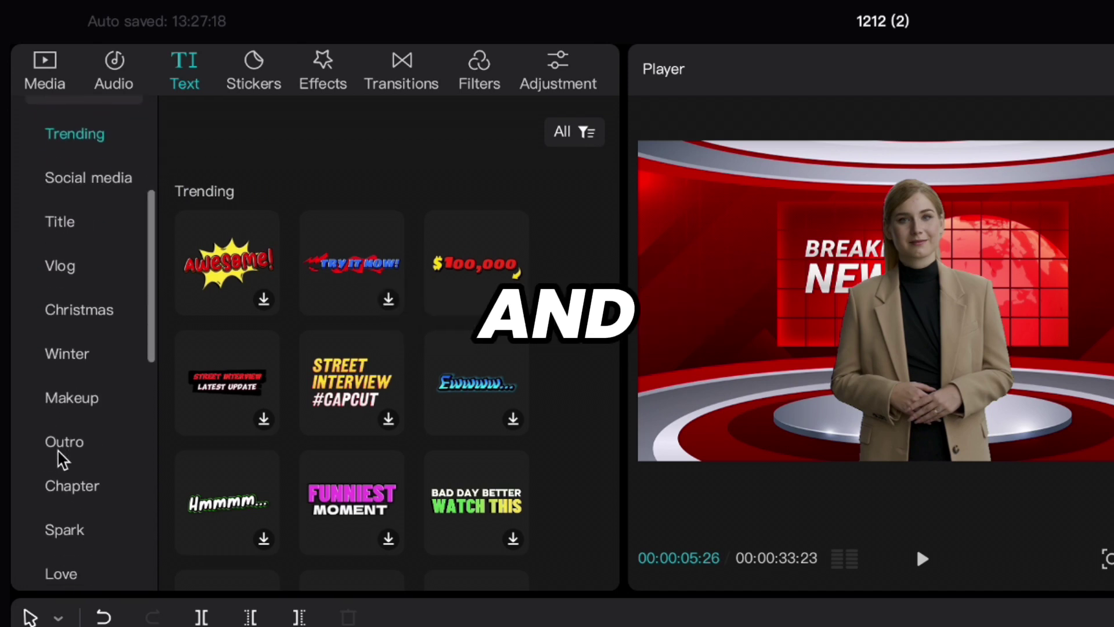
{"action": "scroll", "coordinate": [61, 459], "scroll_direction": "down", "scroll_amount": 3}
{"action": "scroll", "coordinate": [62, 460], "scroll_direction": "down", "scroll_amount": 3}
{"action": "left_click", "coordinate": [64, 532]}
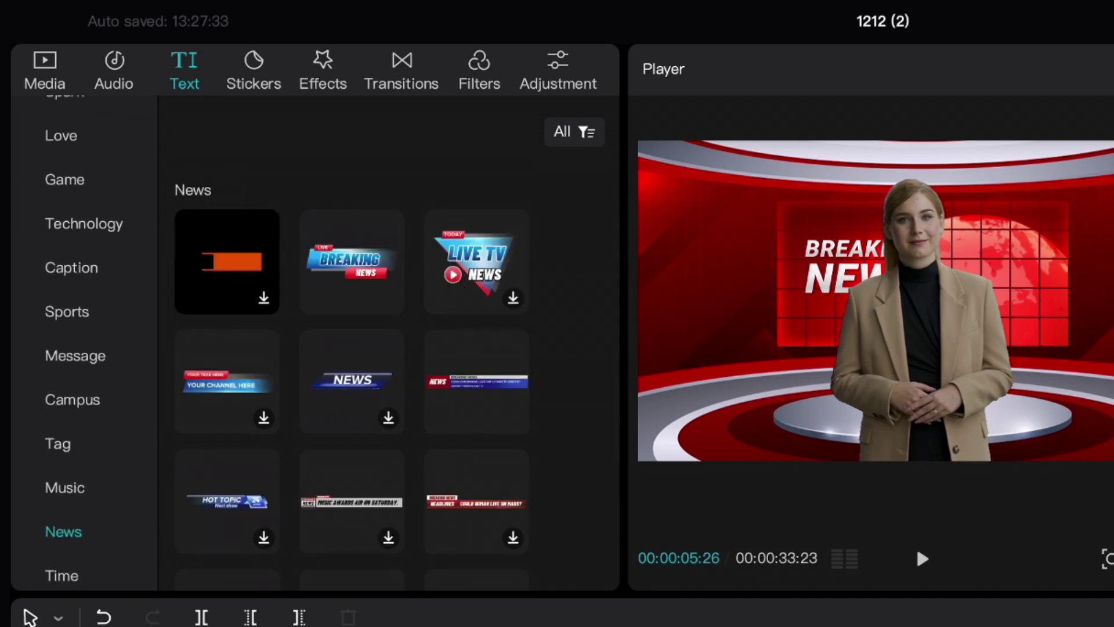
- Add the "COULD HUMANS LIVE ON OTHER PLANETS?" news template on a track above the avatar clip, starting where the intro ends
{"action": "left_click_drag", "start_coordinate": [465, 487], "coordinate": [451, 626]}
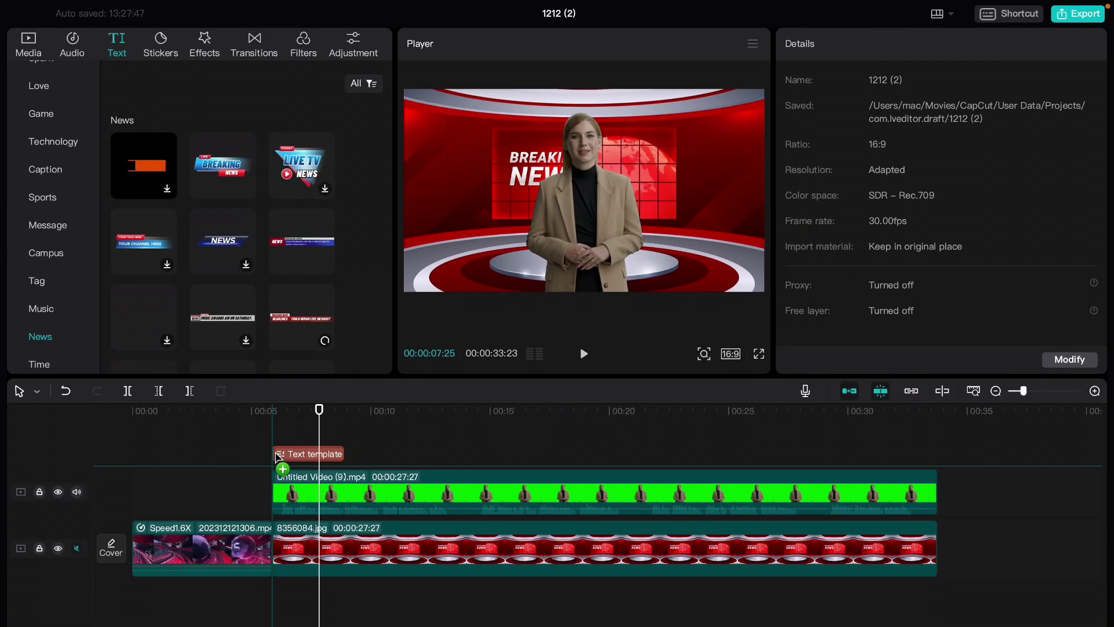
{"action": "left_click_drag", "start_coordinate": [277, 456], "coordinate": [278, 455]}
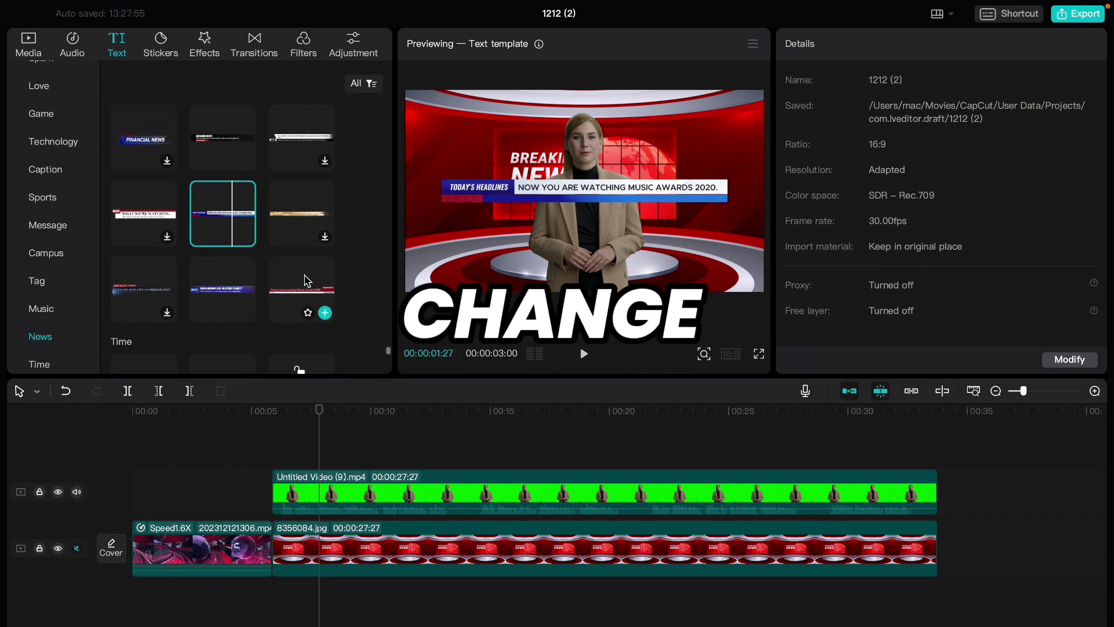
{"action": "scroll", "coordinate": [301, 281], "scroll_direction": "up", "scroll_amount": 3}
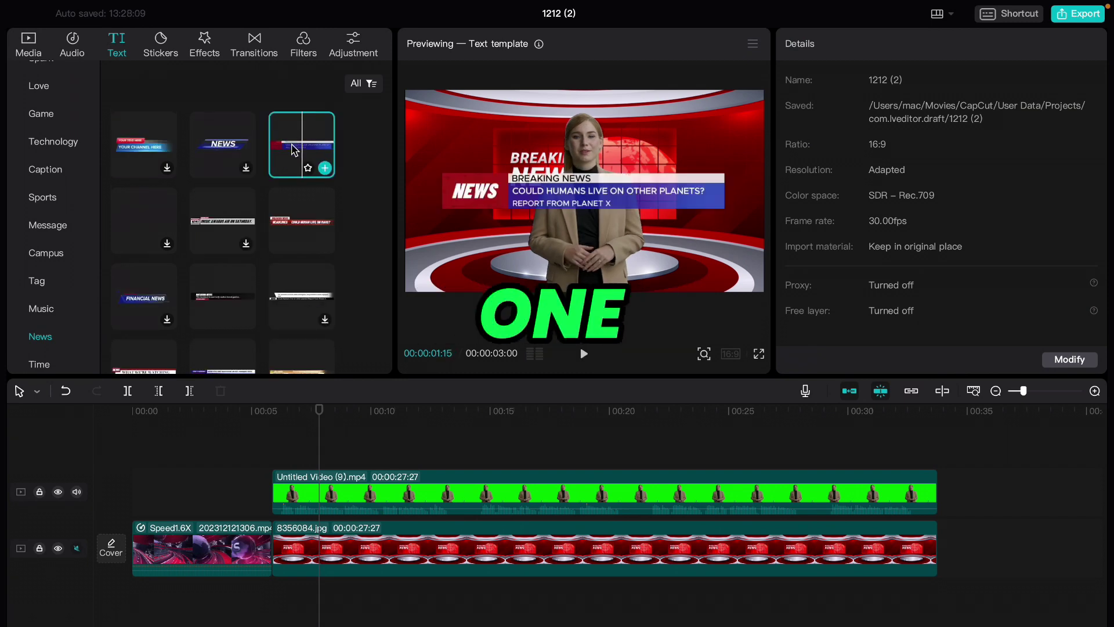
{"action": "left_click_drag", "start_coordinate": [293, 150], "coordinate": [284, 392]}
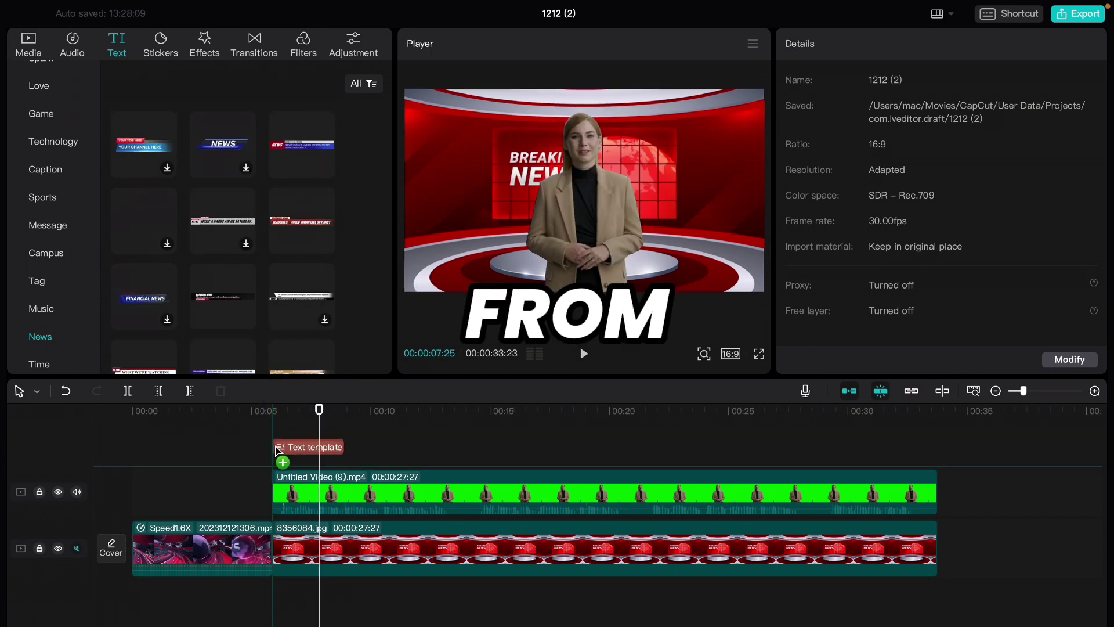
{"action": "left_click_drag", "start_coordinate": [277, 450], "coordinate": [278, 450]}
- Move the news template to the lower edge of the frame and enlarge it to 131% to span the full width
{"action": "left_click_drag", "start_coordinate": [469, 238], "coordinate": [461, 268]}
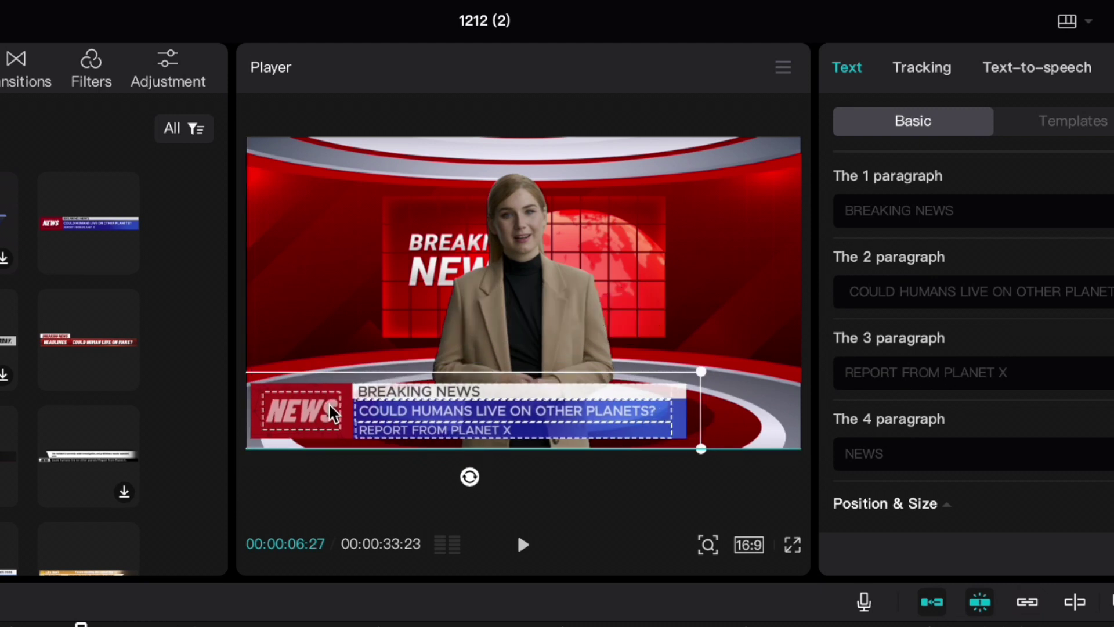
{"action": "mouse_move", "coordinate": [330, 413]}
{"action": "left_mouse_down"}
{"action": "mouse_move", "coordinate": [319, 409]}
{"action": "mouse_move", "coordinate": [330, 417]}
{"action": "left_mouse_up"}
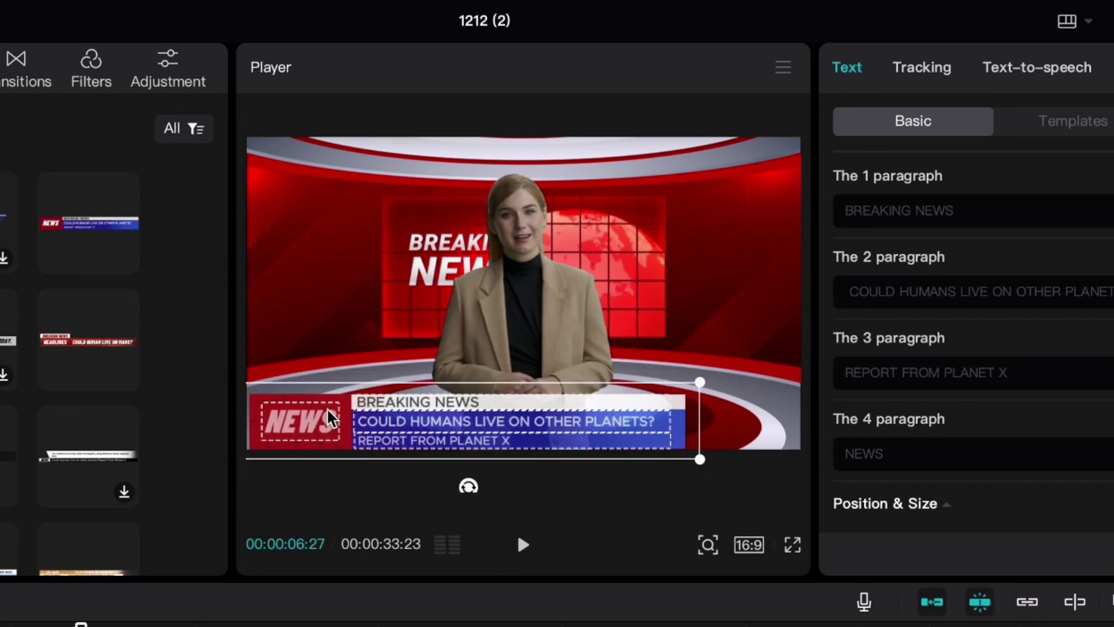
{"action": "left_click_drag", "start_coordinate": [702, 381], "coordinate": [794, 407]}
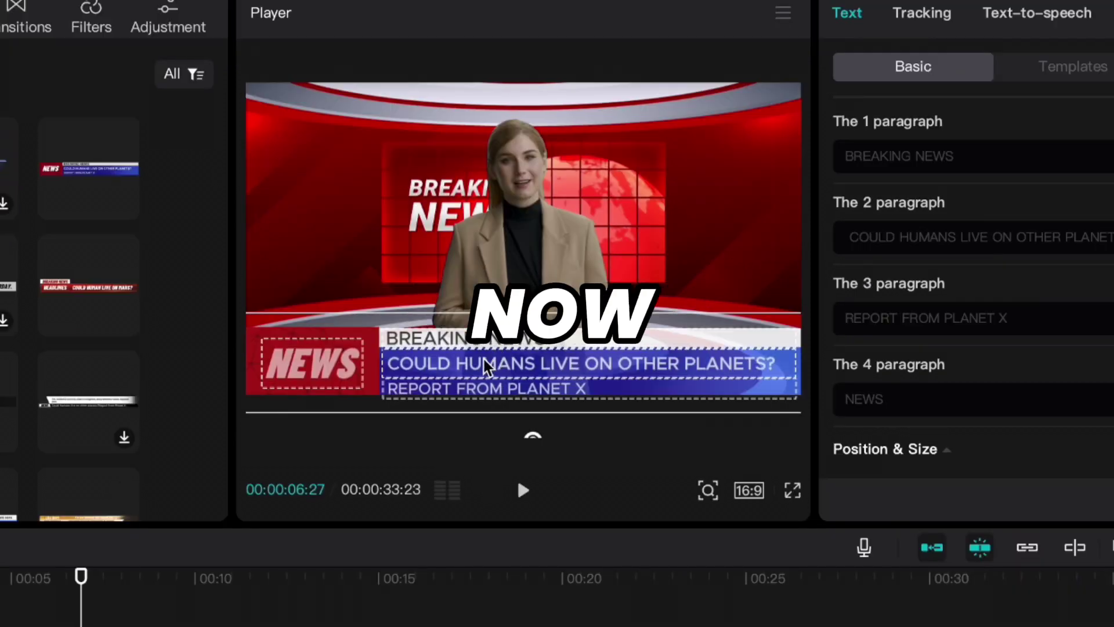
- Set the font of the template's "BREAKING NEWS" paragraph to Adelle Sans
{"action": "left_click", "coordinate": [459, 349]}
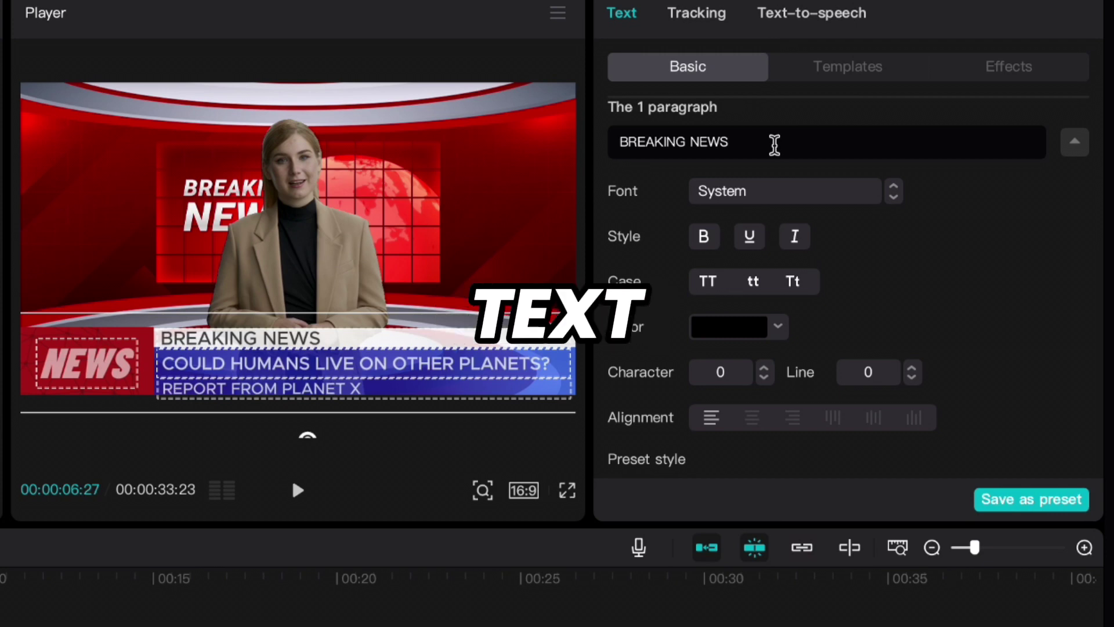
{"action": "left_click", "coordinate": [769, 203]}
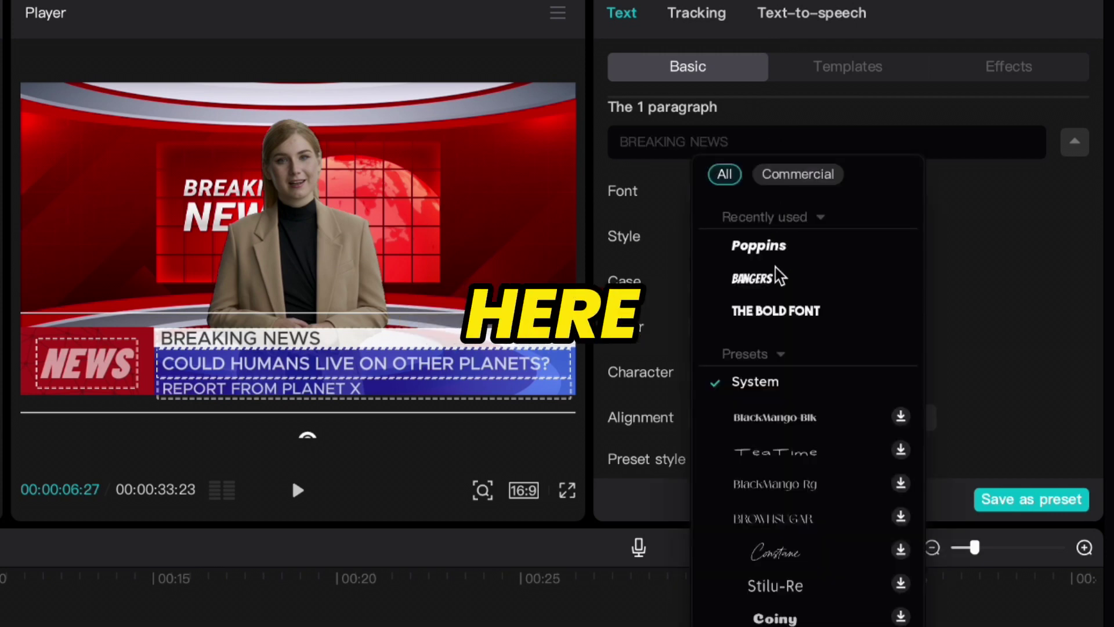
{"action": "scroll", "coordinate": [778, 276], "scroll_direction": "down", "scroll_amount": 5}
{"action": "left_click", "coordinate": [776, 316]}
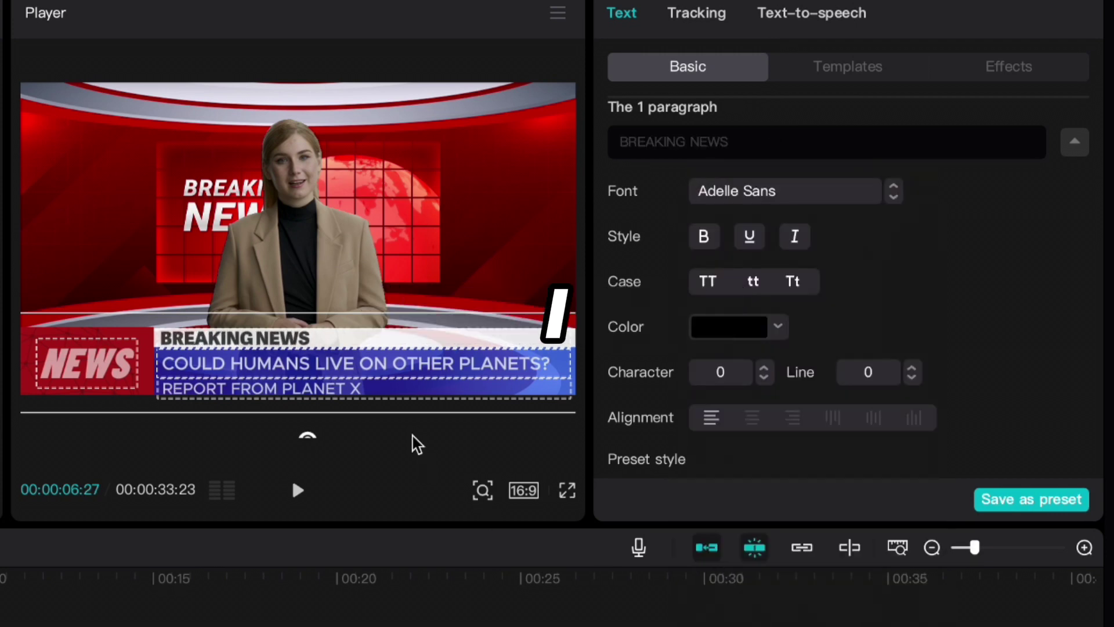
{"action": "left_click", "coordinate": [778, 326]}
{"action": "left_click_drag", "start_coordinate": [863, 365], "coordinate": [900, 552]}
{"action": "left_click", "coordinate": [995, 366]}
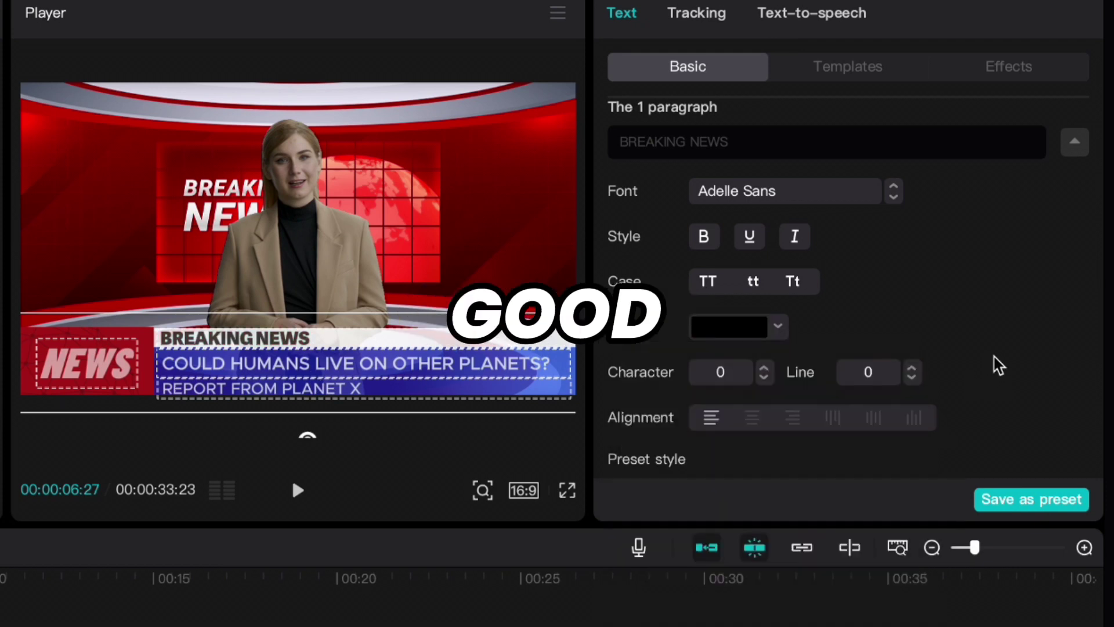
- Replace the template's second paragraph with "Golden Globe nominations", copied from the BBC article's headline
{"action": "scroll", "coordinate": [785, 380], "scroll_direction": "down", "scroll_amount": 5}
{"action": "scroll", "coordinate": [785, 380], "scroll_direction": "down", "scroll_amount": 5}
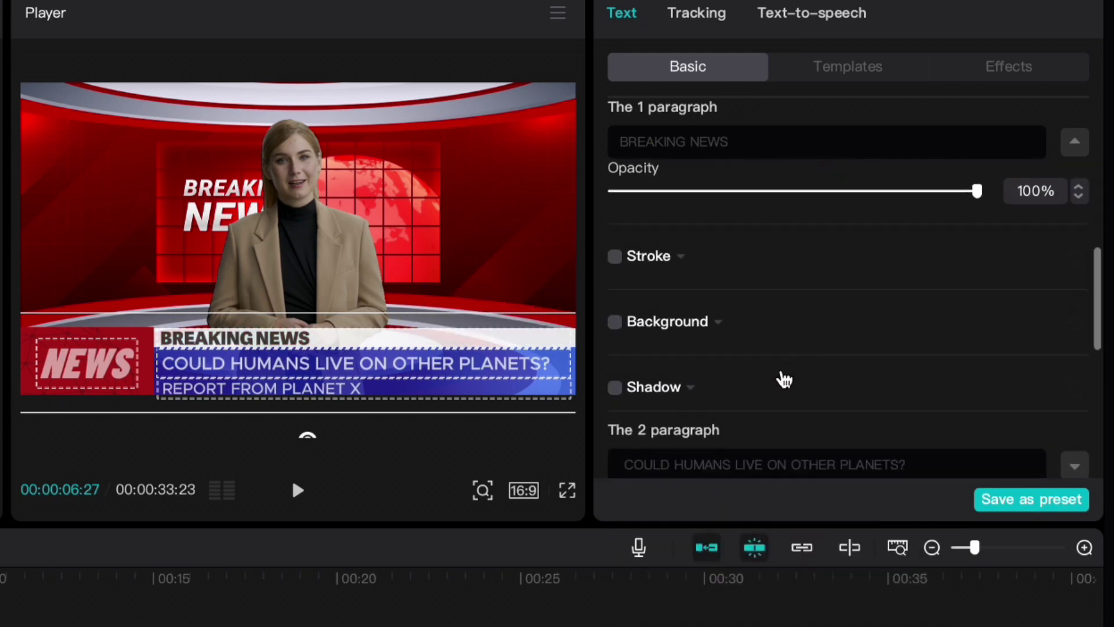
{"action": "scroll", "coordinate": [784, 380], "scroll_direction": "down", "scroll_amount": 5}
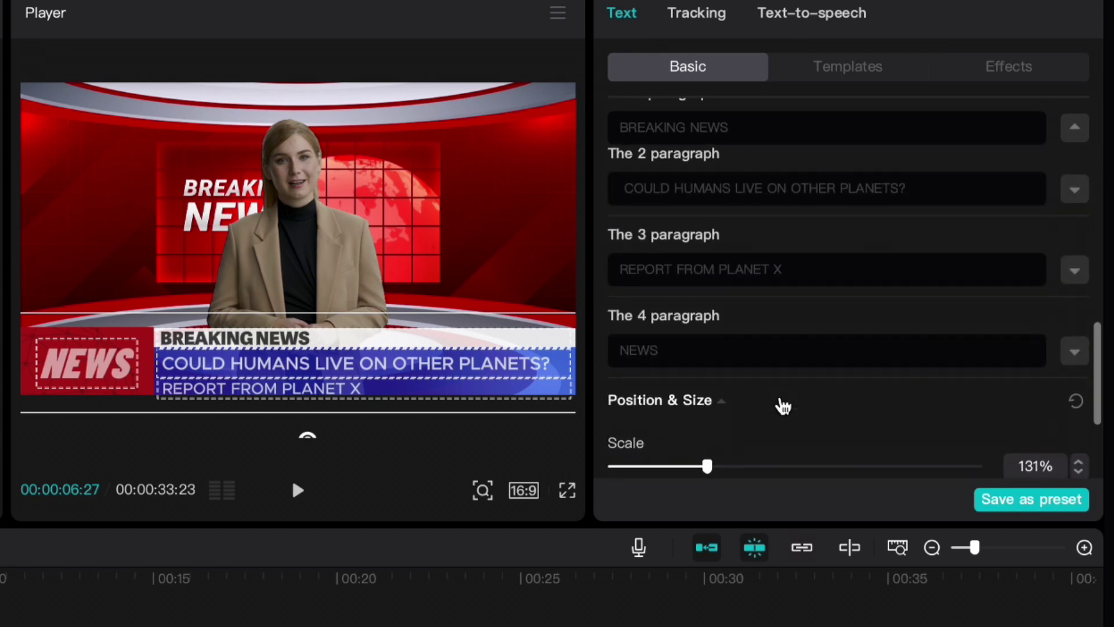
{"action": "scroll", "coordinate": [779, 403], "scroll_direction": "up", "scroll_amount": 2}
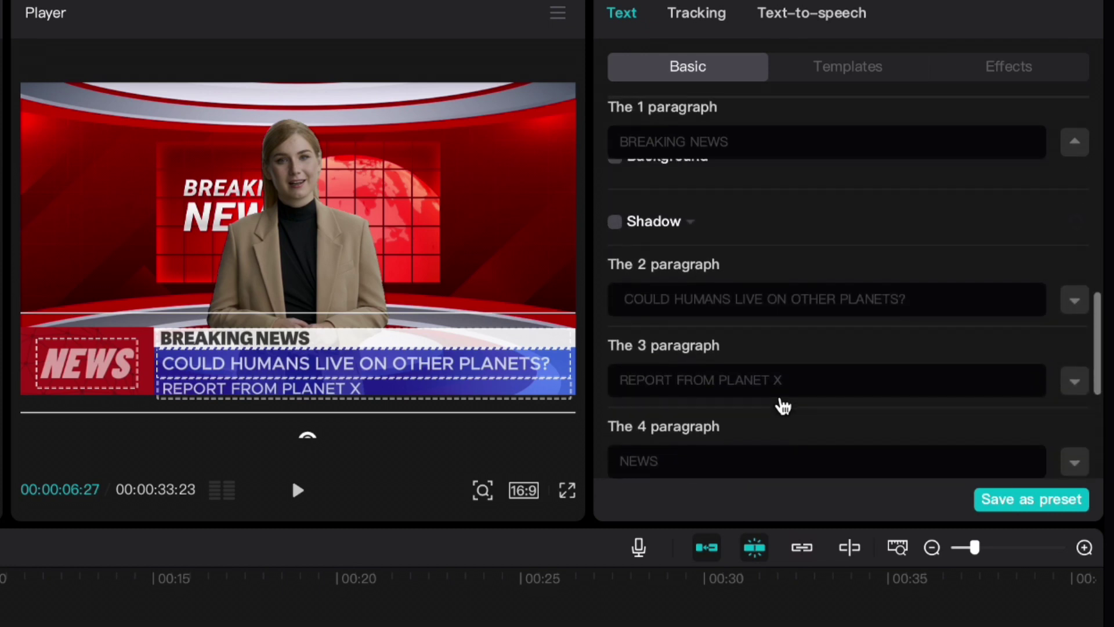
{"action": "left_click", "coordinate": [399, 369]}
{"action": "scroll", "coordinate": [672, 282], "scroll_direction": "up", "scroll_amount": 2}
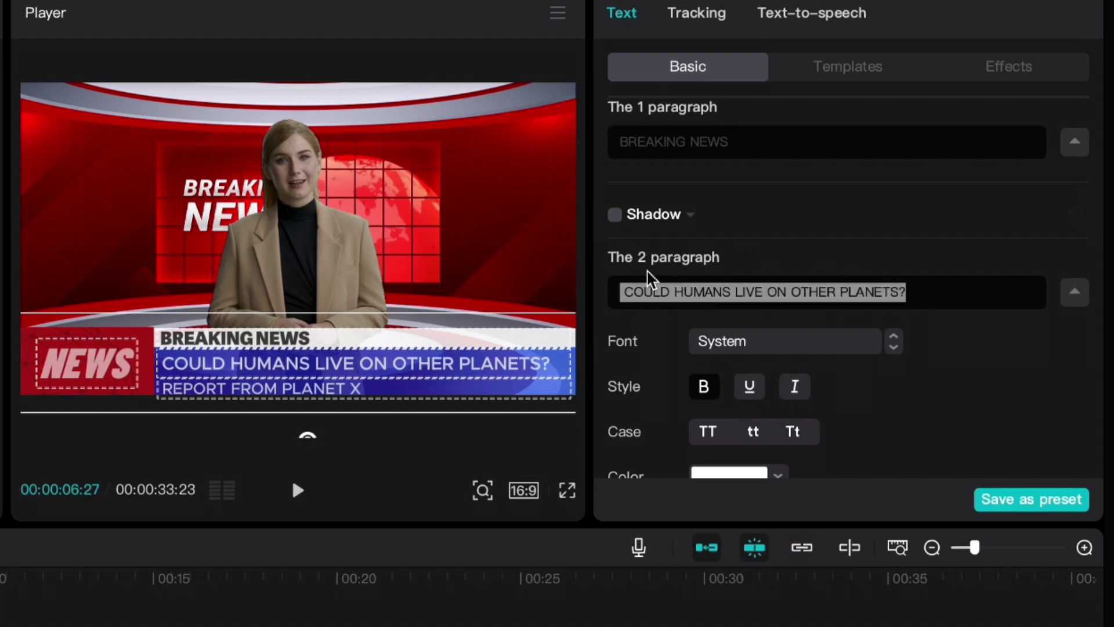
{"action": "key", "text": "BackSpace"}
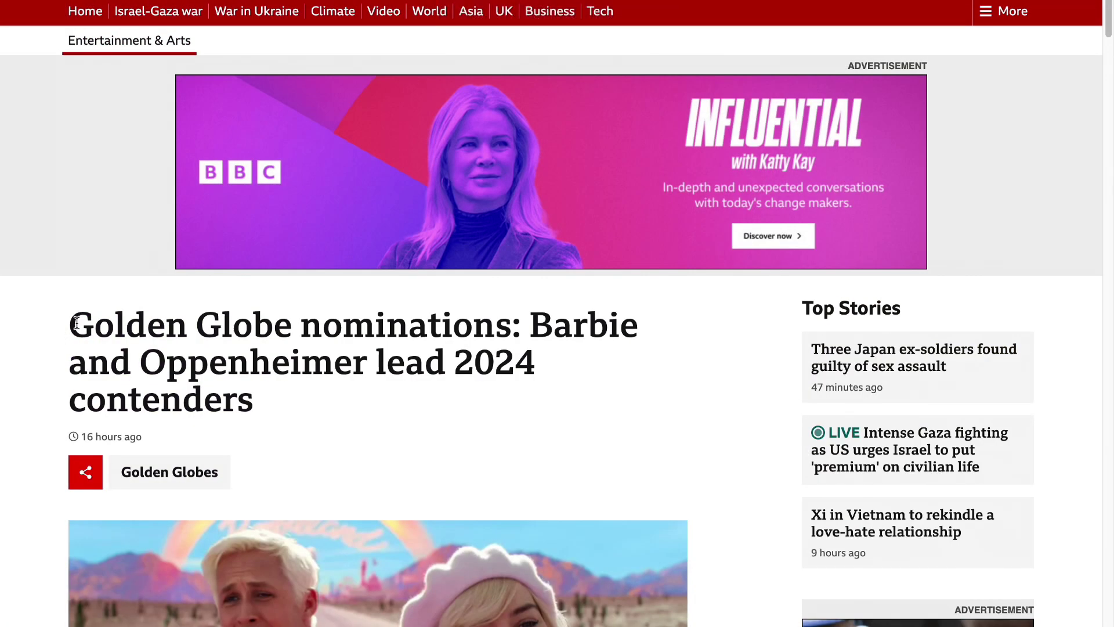
{"action": "left_click_drag", "start_coordinate": [246, 327], "coordinate": [492, 328]}
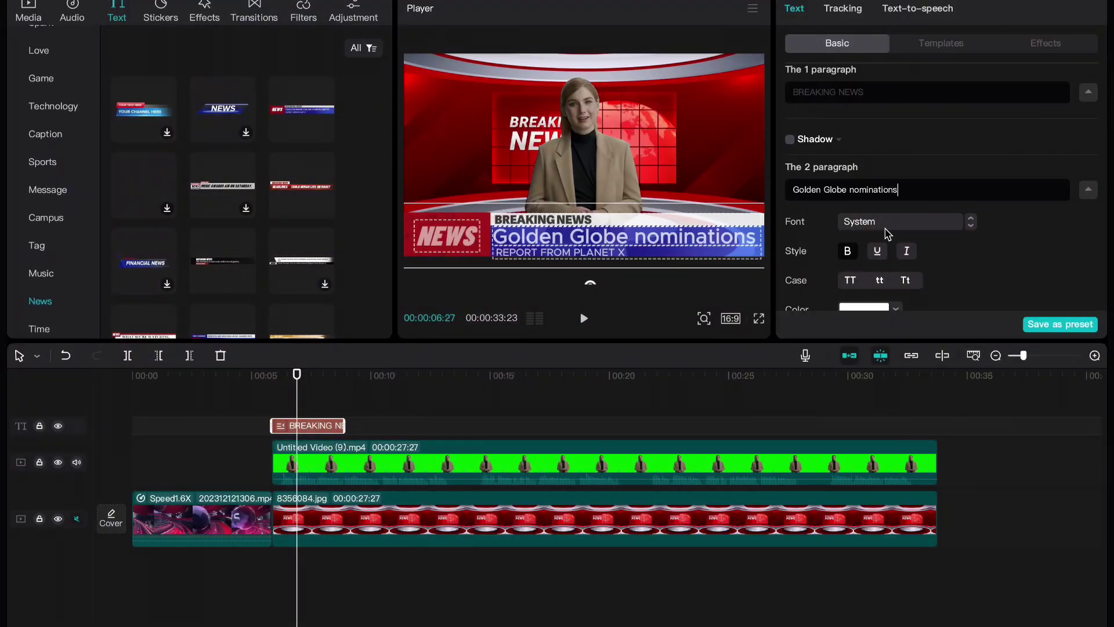
- Set the "Golden Globe nominations" paragraph to uppercase and give it the same heavy font as "BREAKING NEWS"
{"action": "scroll", "coordinate": [889, 234], "scroll_direction": "down", "scroll_amount": 1}
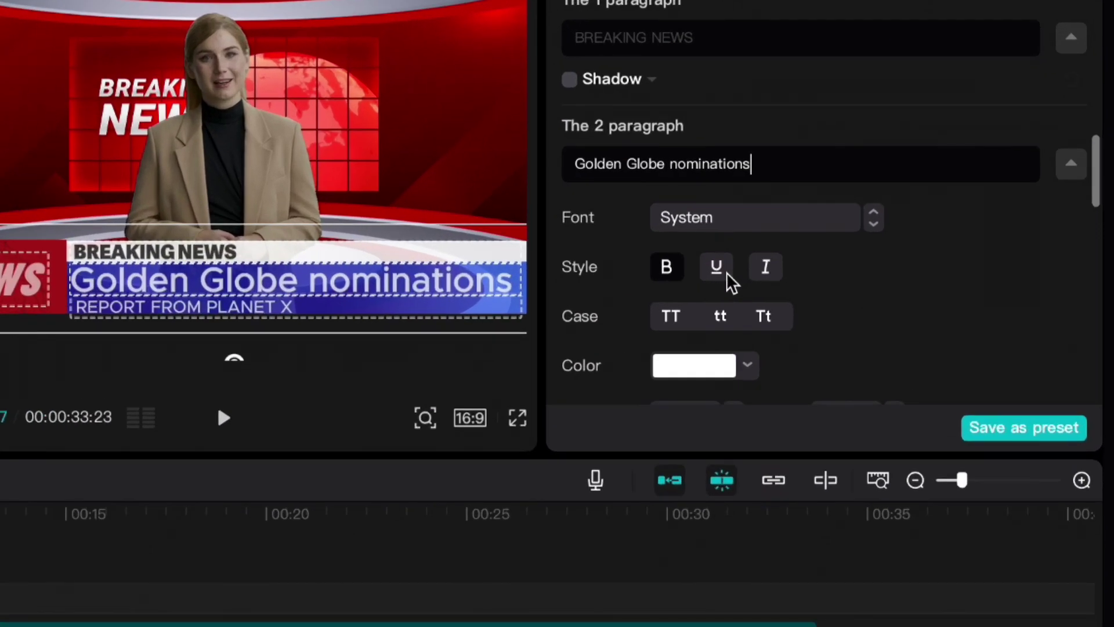
{"action": "left_click", "coordinate": [676, 322]}
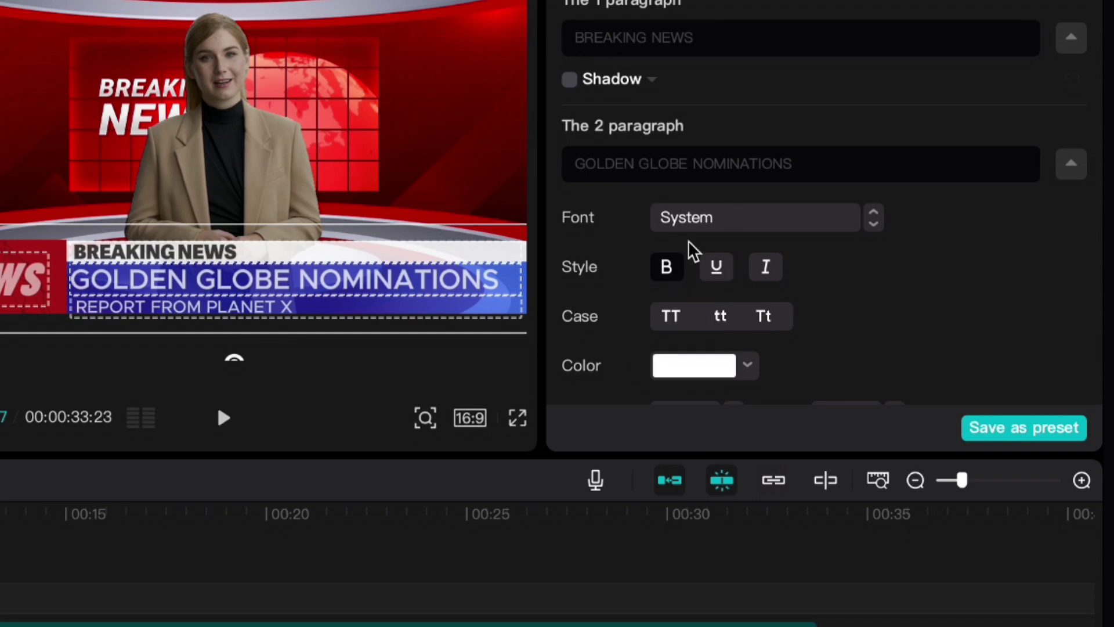
{"action": "left_click", "coordinate": [716, 224]}
{"action": "scroll", "coordinate": [725, 204], "scroll_direction": "up", "scroll_amount": 2}
{"action": "left_click", "coordinate": [741, 182]}
- Apply the white preset style with a black outline to the "GOLDEN GLOBE NOMINATIONS" paragraph and reduce its stroke thickness
{"action": "scroll", "coordinate": [685, 251], "scroll_direction": "down", "scroll_amount": 4}
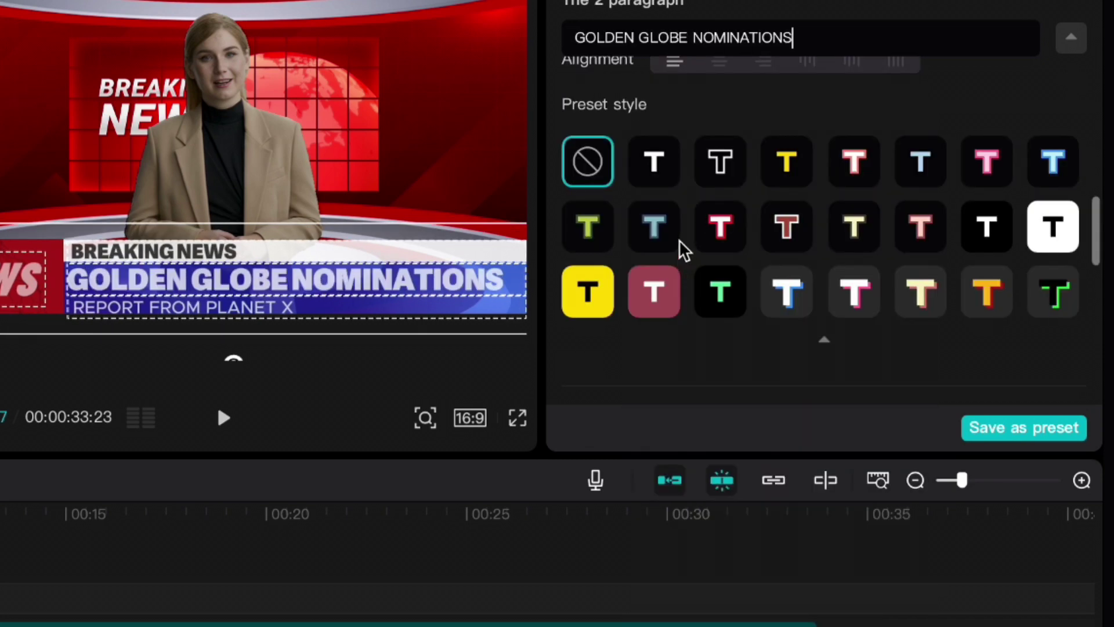
{"action": "left_click", "coordinate": [787, 162]}
{"action": "left_click", "coordinate": [721, 163]}
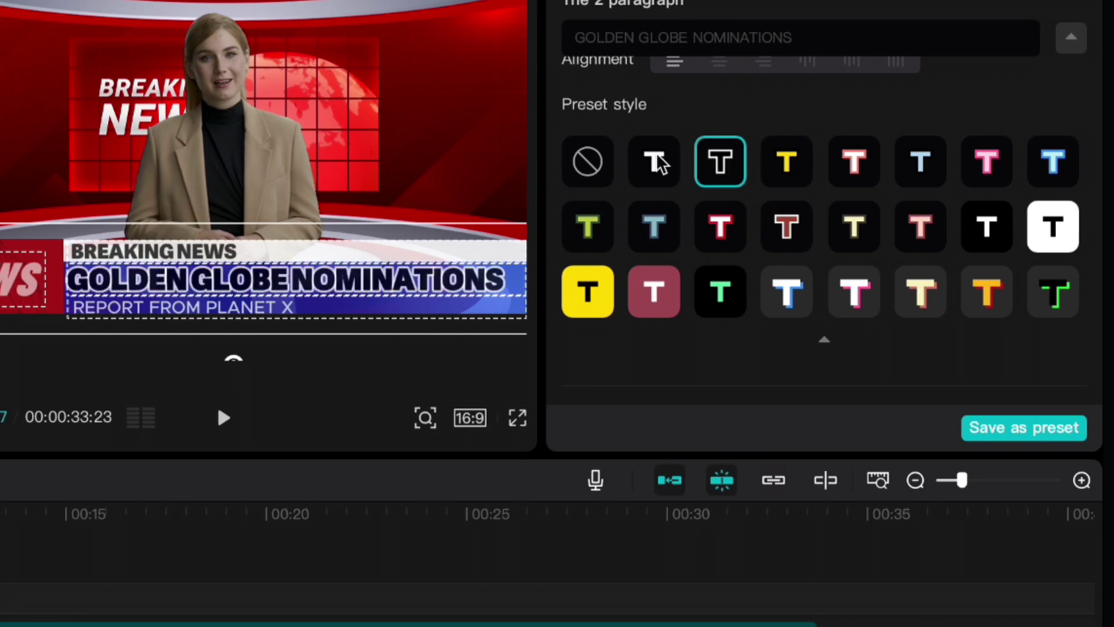
{"action": "left_click", "coordinate": [656, 162]}
{"action": "left_click", "coordinate": [720, 229]}
{"action": "left_click", "coordinate": [784, 227]}
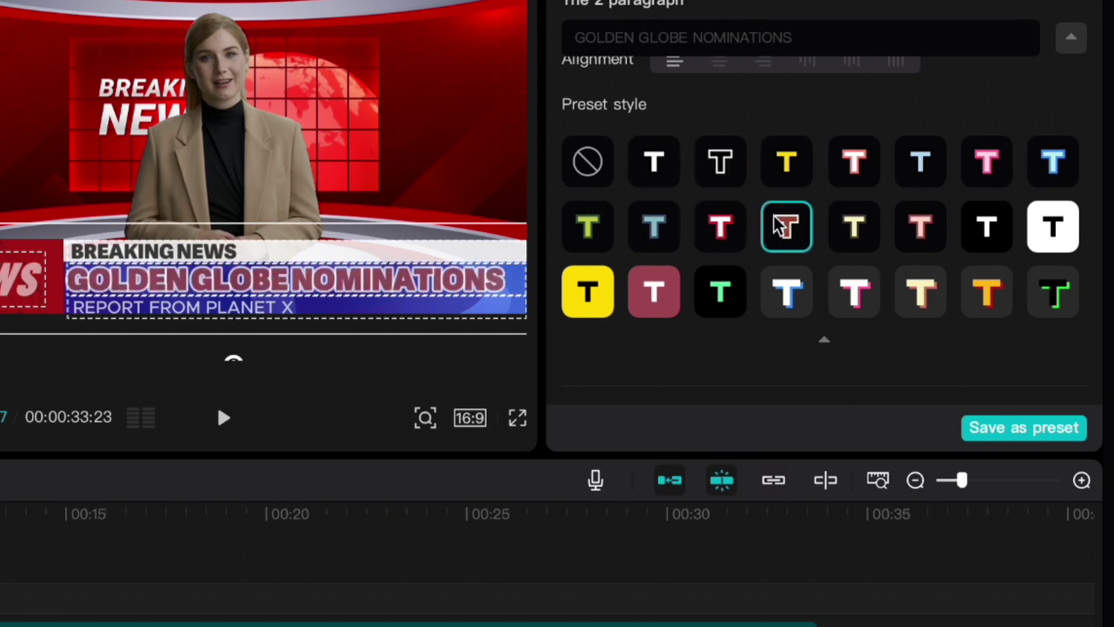
{"action": "left_click", "coordinate": [661, 172]}
{"action": "scroll", "coordinate": [667, 174], "scroll_direction": "down", "scroll_amount": 10}
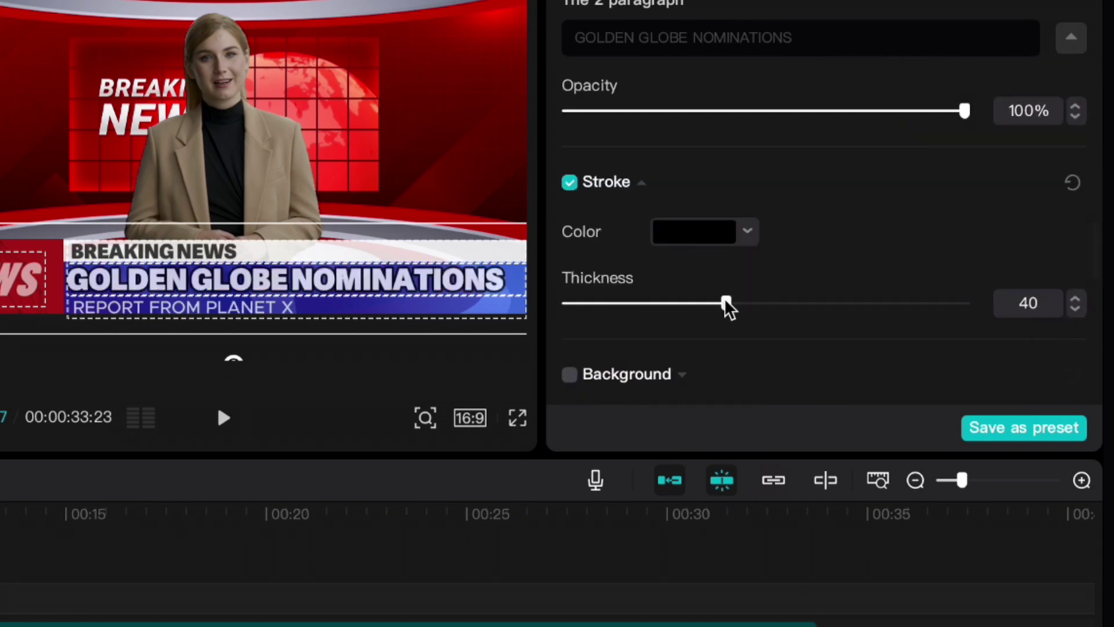
{"action": "left_click_drag", "start_coordinate": [726, 303], "coordinate": [651, 302]}
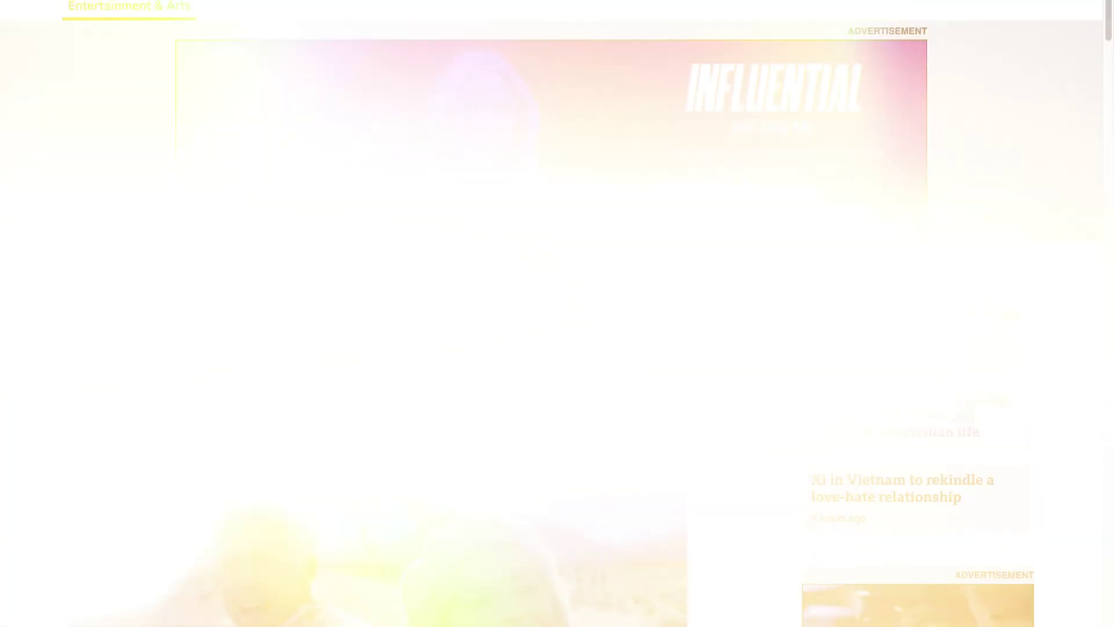
- Nudge the news template slightly upward and check the lower-third in full-screen preview
{"action": "left_click_drag", "start_coordinate": [530, 330], "coordinate": [530, 358]}
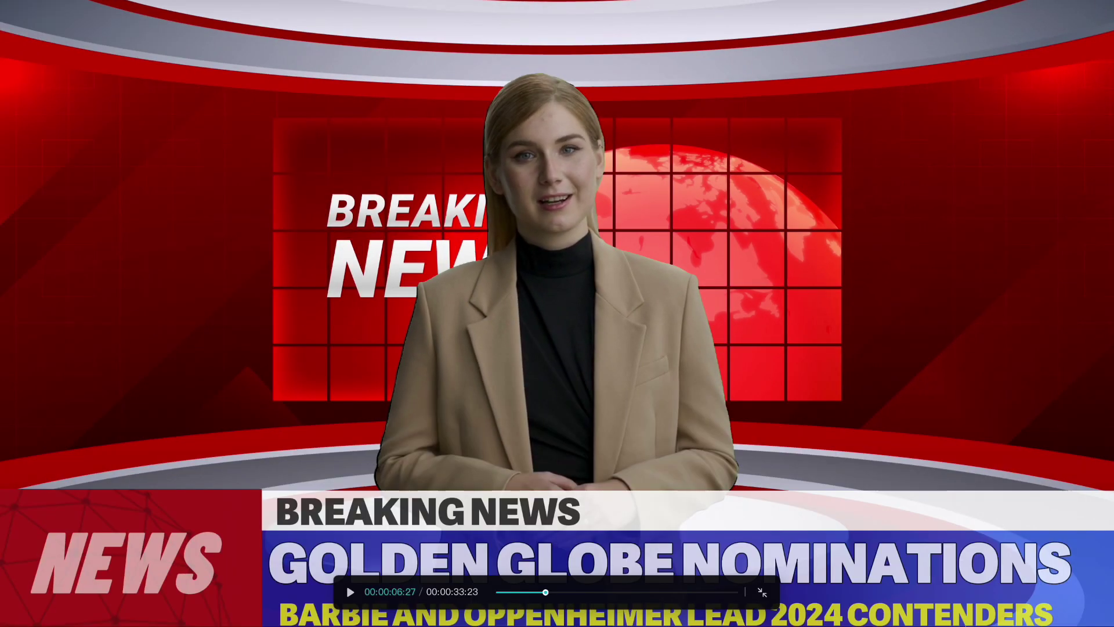
{"action": "key", "text": "Escape"}
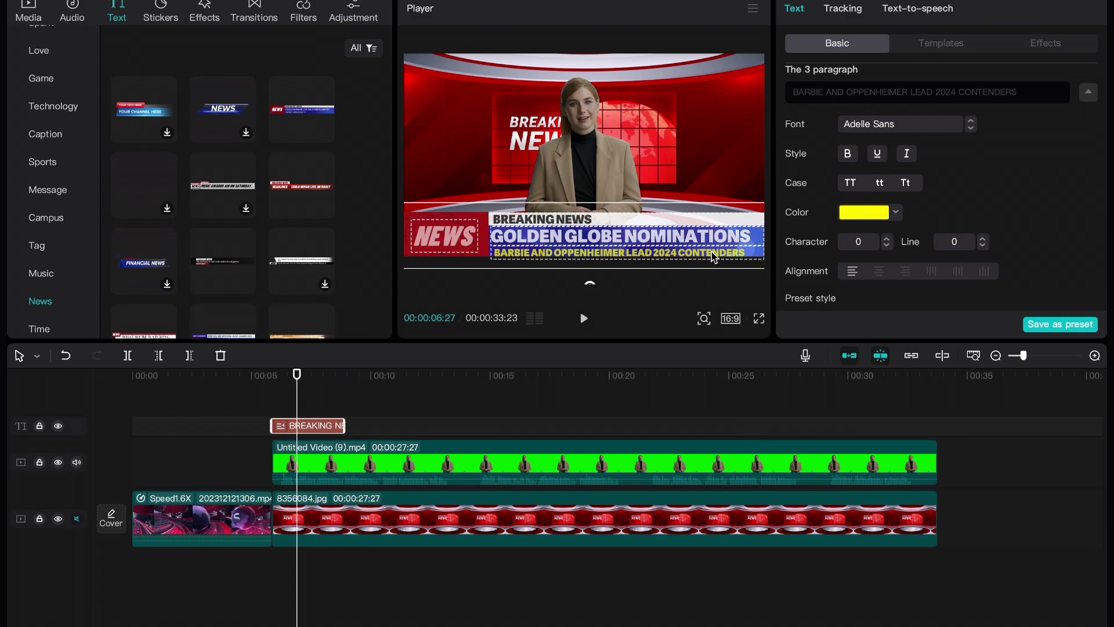
{"action": "left_click", "coordinate": [759, 318]}
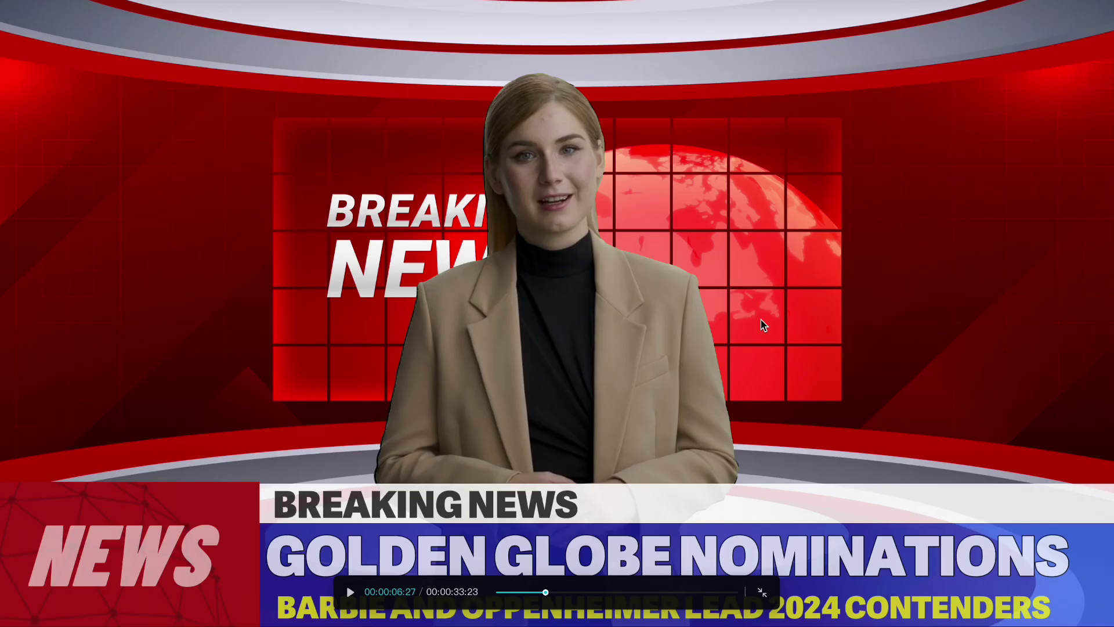
{"action": "key", "text": "Escape"}
- Add a black stroke of thickness 18 to the template's third paragraph and check it in full-screen preview
{"action": "scroll", "coordinate": [913, 219], "scroll_direction": "down", "scroll_amount": 5}
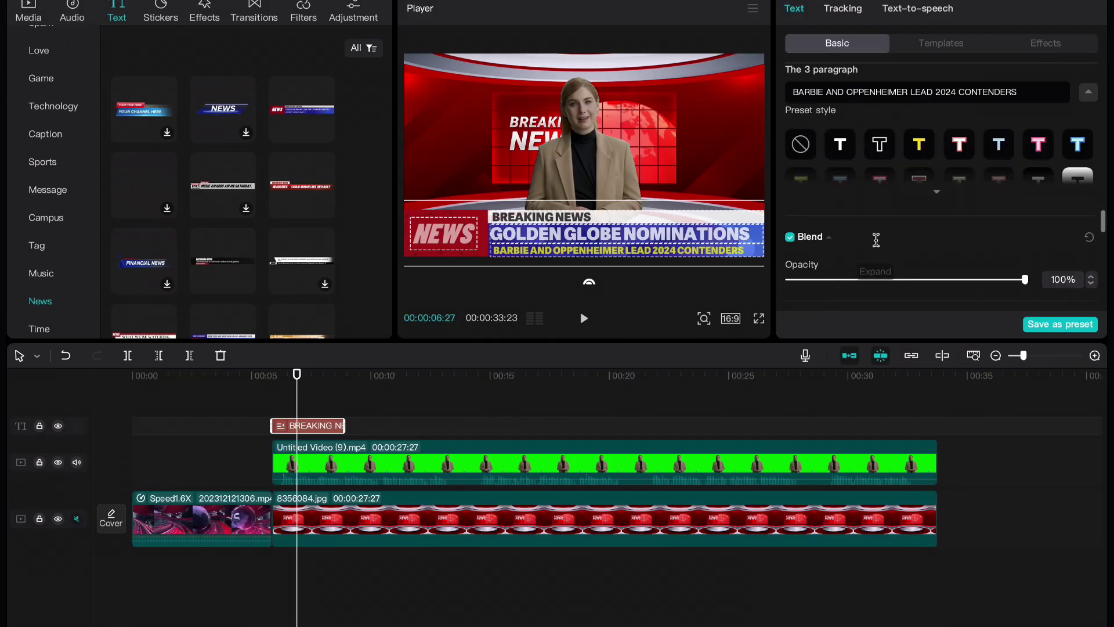
{"action": "scroll", "coordinate": [876, 240], "scroll_direction": "down", "scroll_amount": 3}
{"action": "left_click", "coordinate": [790, 217]}
{"action": "left_click_drag", "start_coordinate": [883, 288], "coordinate": [838, 288]}
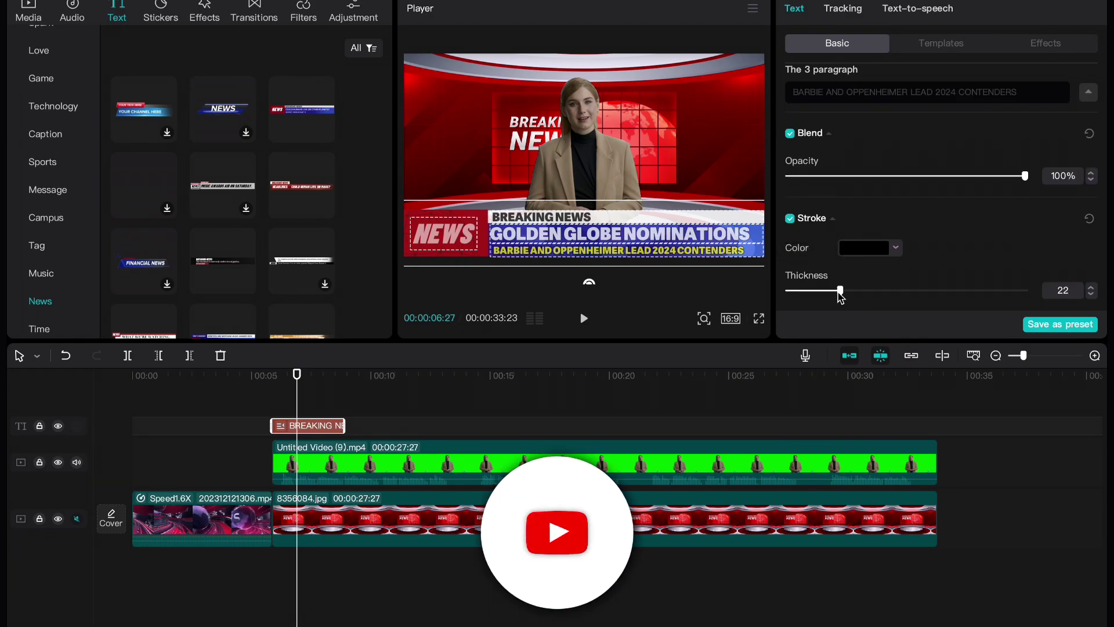
{"action": "left_click", "coordinate": [759, 318]}
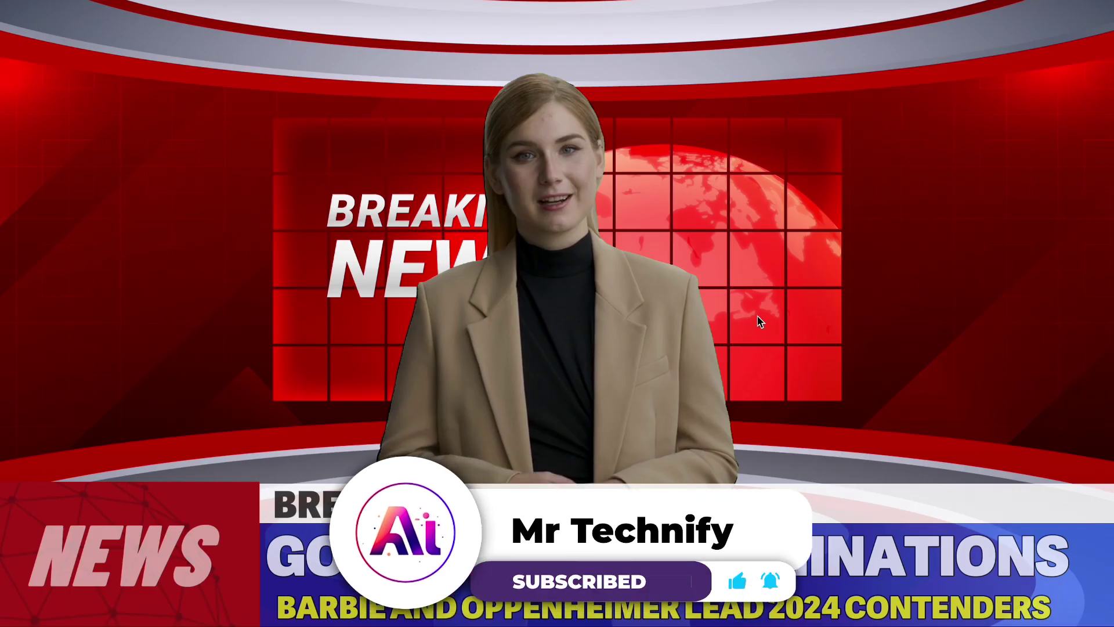
{"action": "left_click", "coordinate": [529, 593]}
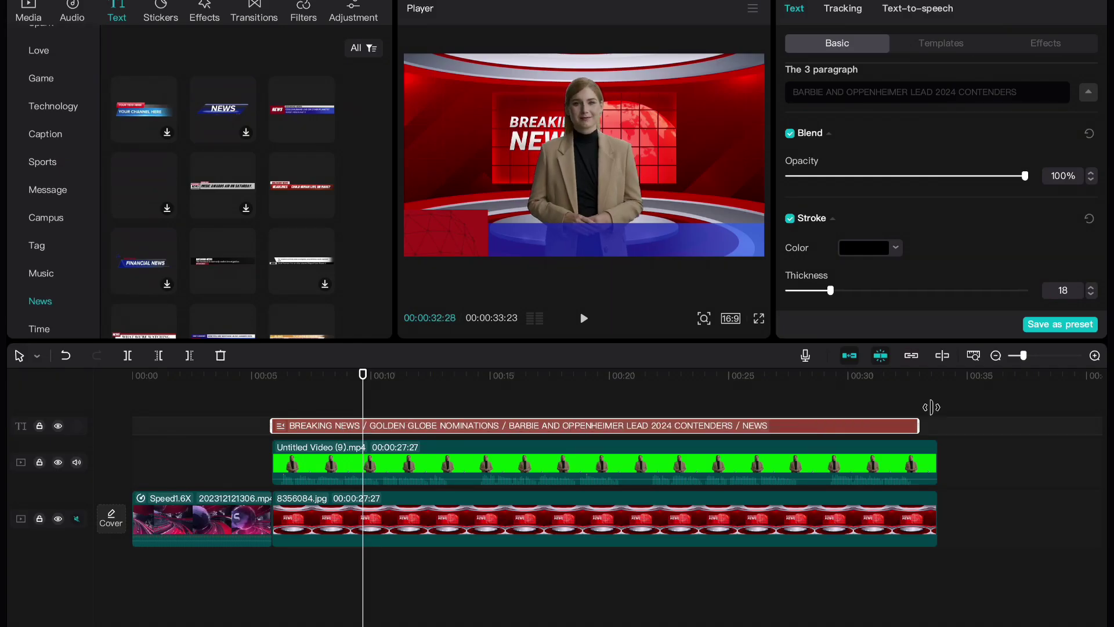
- Extend the news template clip to the end of the anchor video and play the composition in full screen
{"action": "left_click_drag", "start_coordinate": [931, 407], "coordinate": [937, 407]}
{"action": "left_click", "coordinate": [287, 376]}
{"action": "key", "text": "space"}
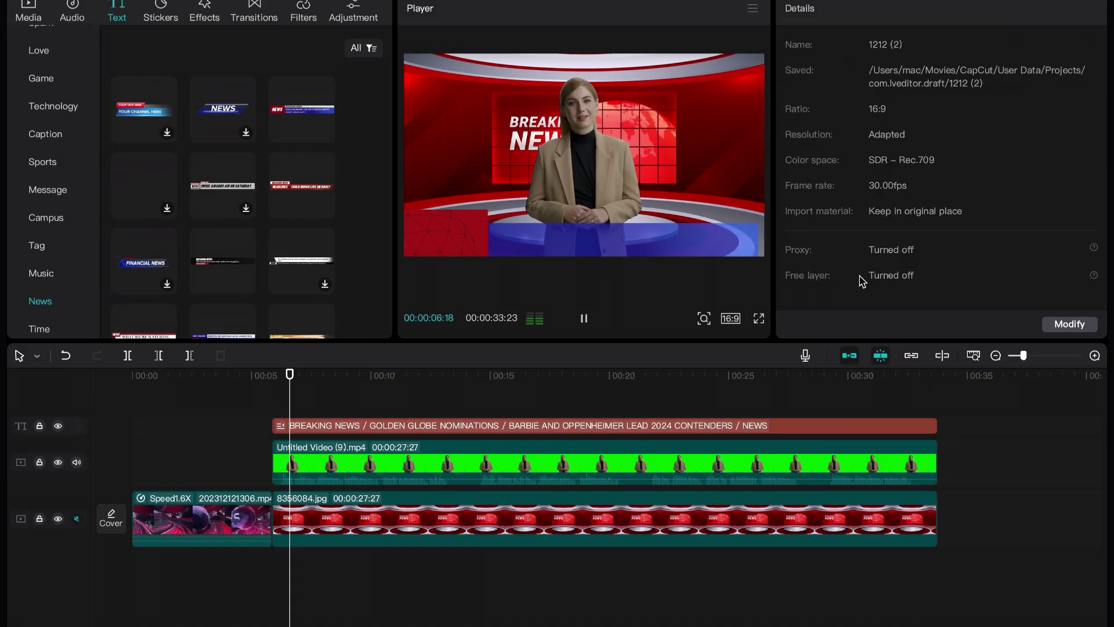
{"action": "left_click", "coordinate": [760, 320]}
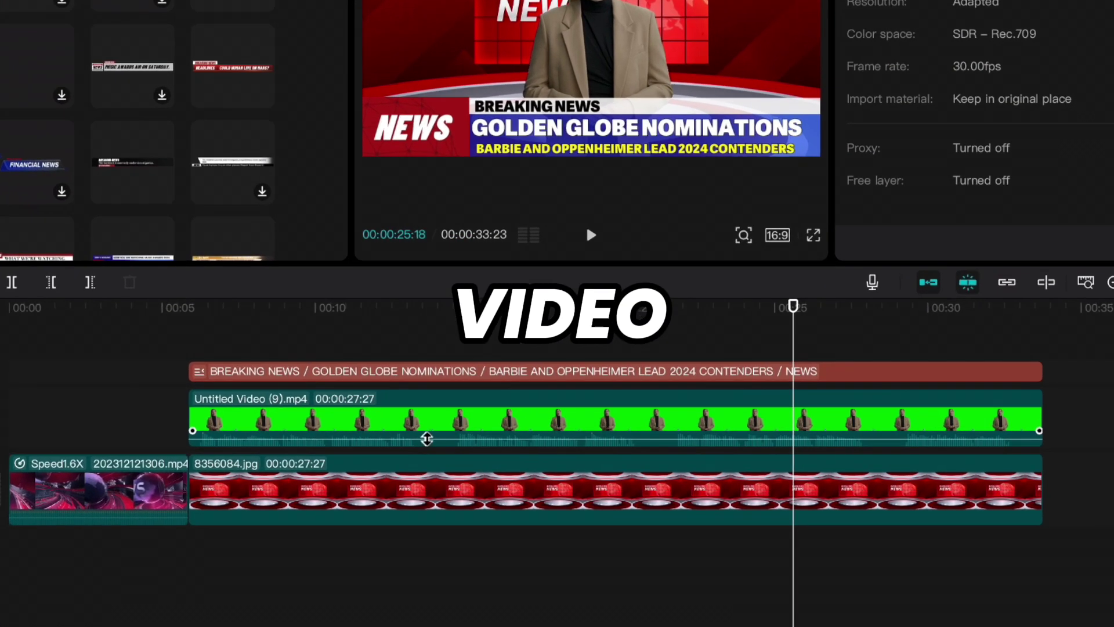
- Cut the blank section between 00:00:13:09 and 00:00:14:14 out of the anchor video and preview the result full screen
{"action": "scroll", "coordinate": [426, 439], "scroll_direction": "up", "scroll_amount": 3}
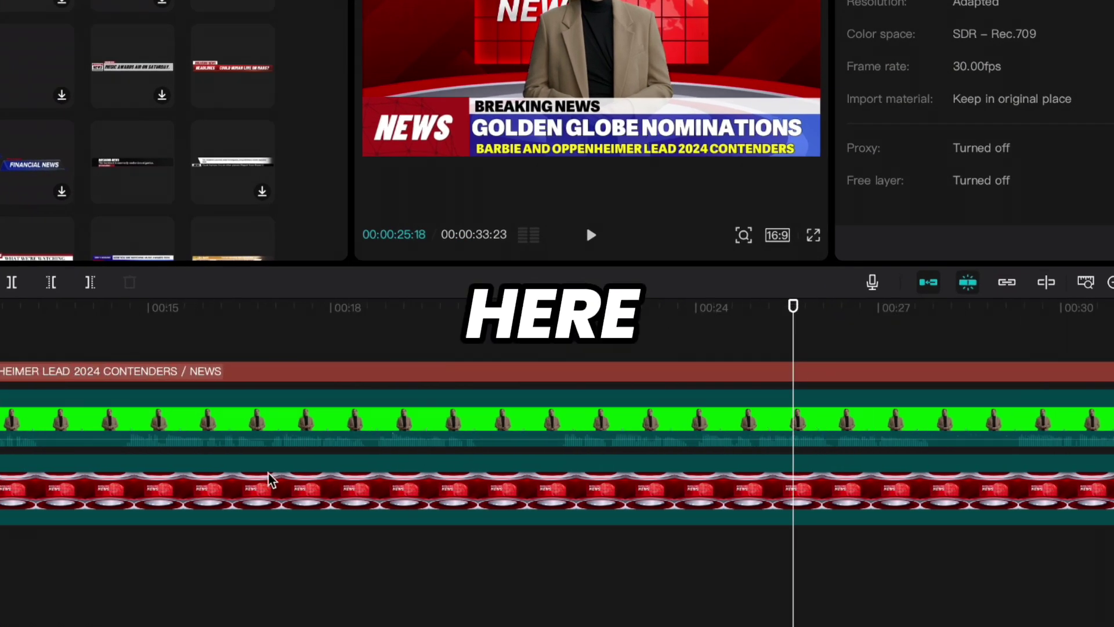
{"action": "scroll", "coordinate": [268, 478], "scroll_direction": "left", "scroll_amount": 5}
{"action": "left_click", "coordinate": [391, 335]}
{"action": "left_click_drag", "start_coordinate": [391, 335], "coordinate": [394, 336]}
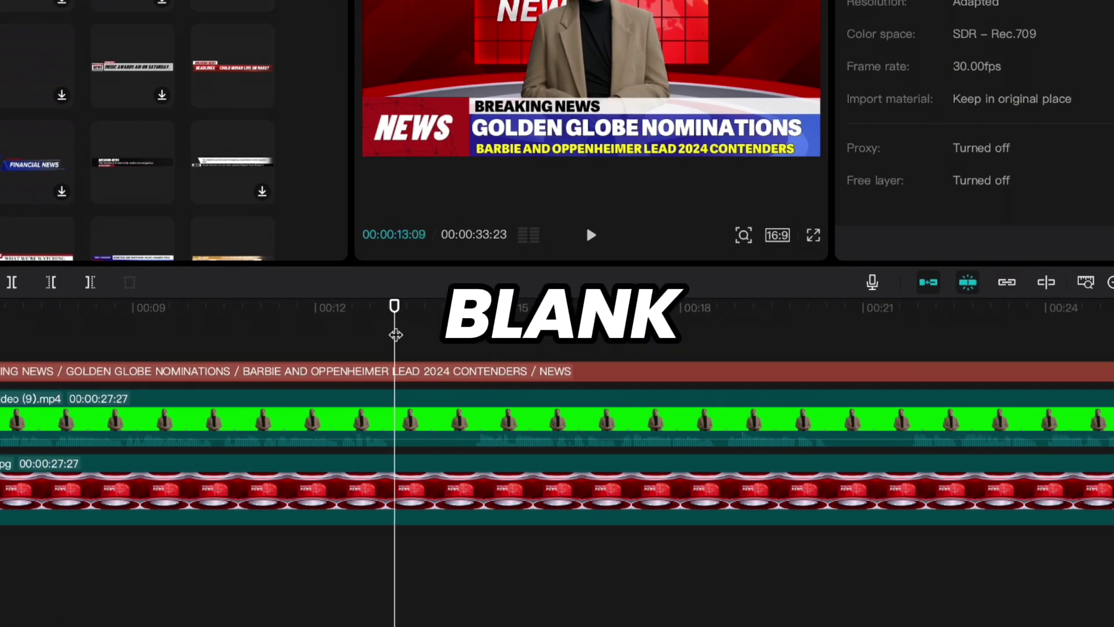
{"action": "left_click", "coordinate": [411, 418]}
{"action": "left_click", "coordinate": [12, 282]}
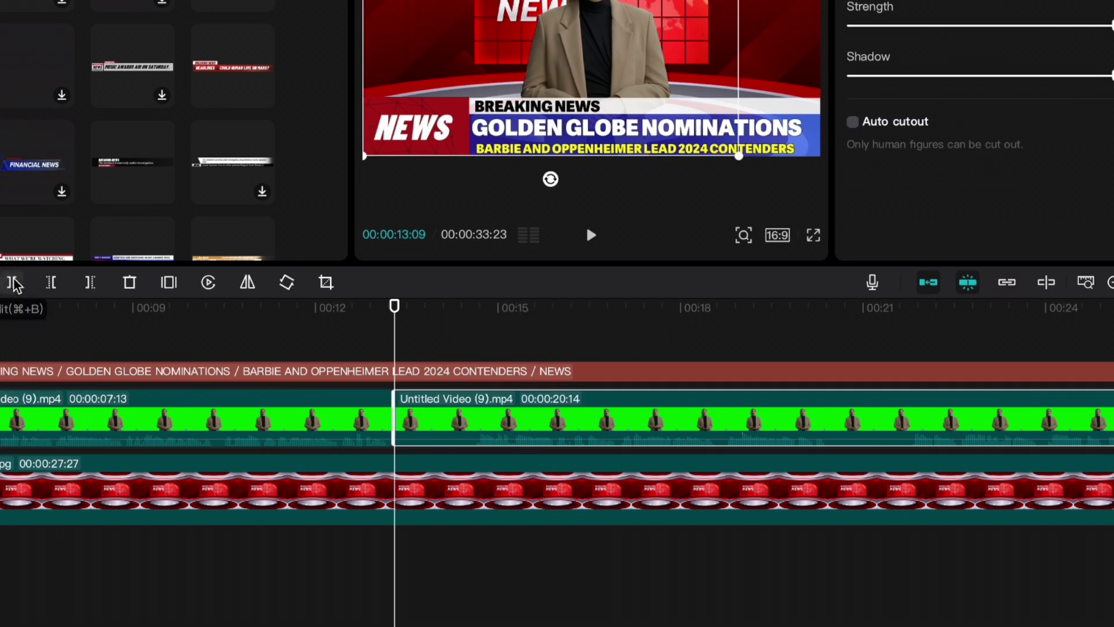
{"action": "left_click", "coordinate": [465, 335]}
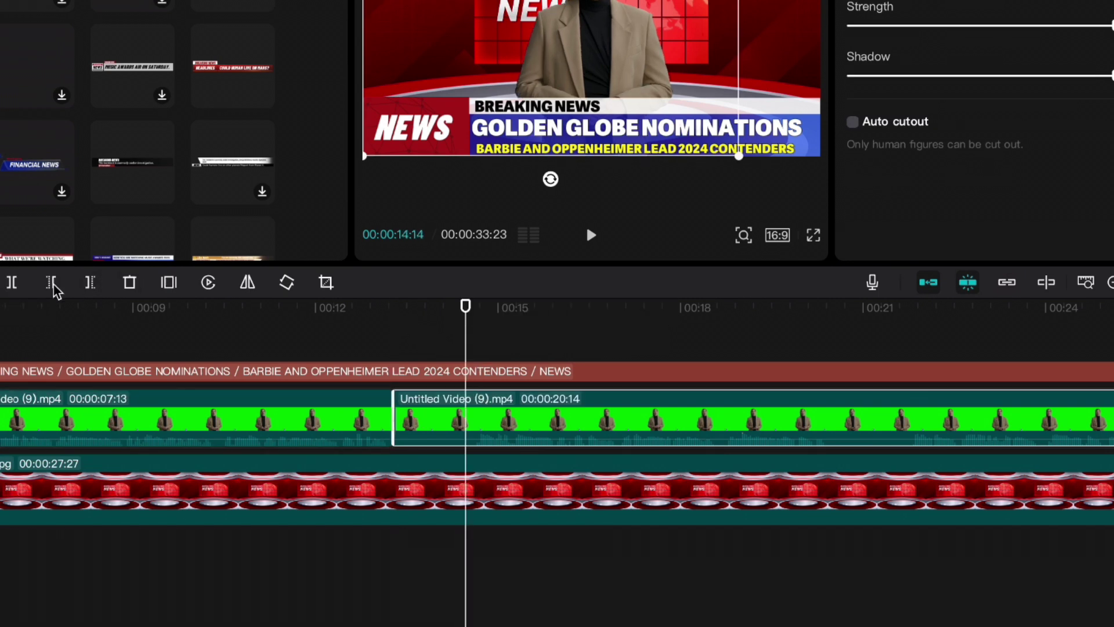
{"action": "left_click", "coordinate": [12, 282]}
{"action": "left_click", "coordinate": [413, 417]}
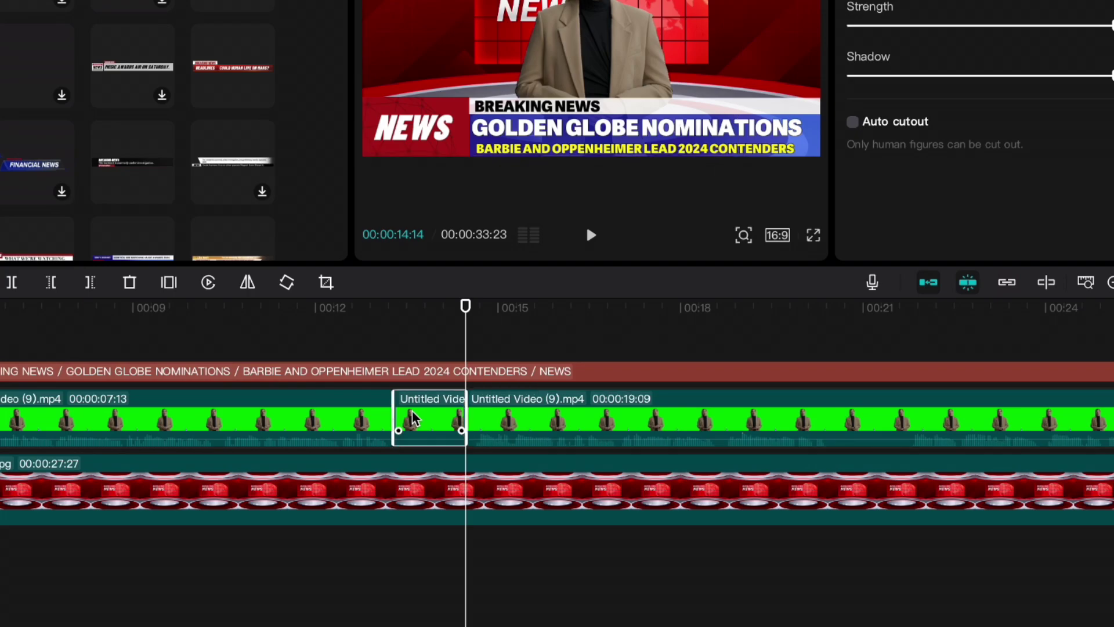
{"action": "key", "text": "Delete"}
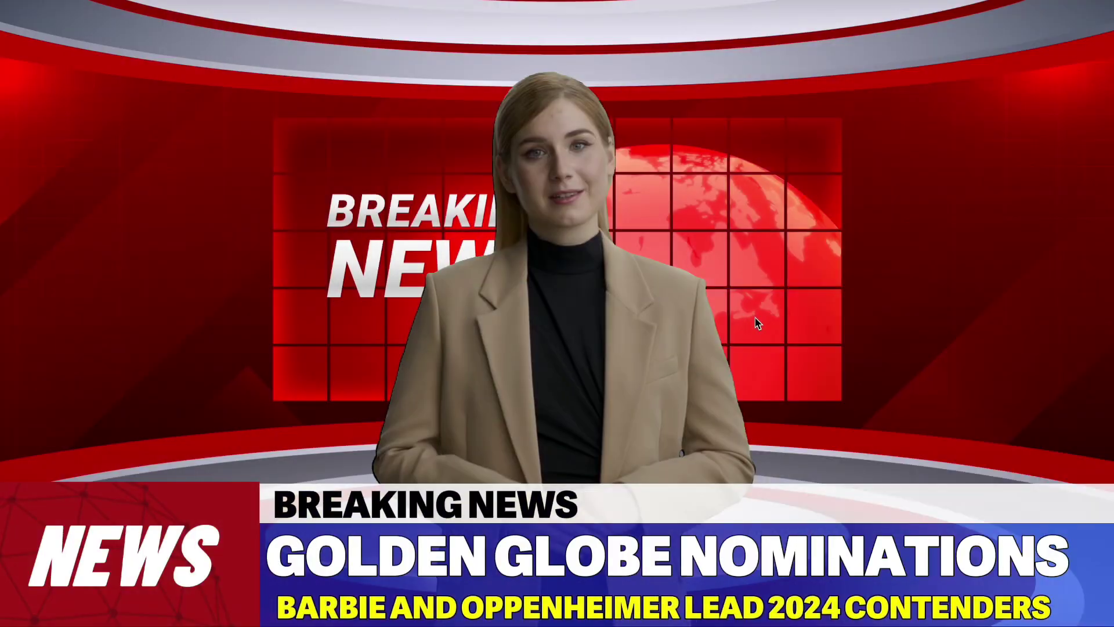
{"action": "key", "text": "Escape"}
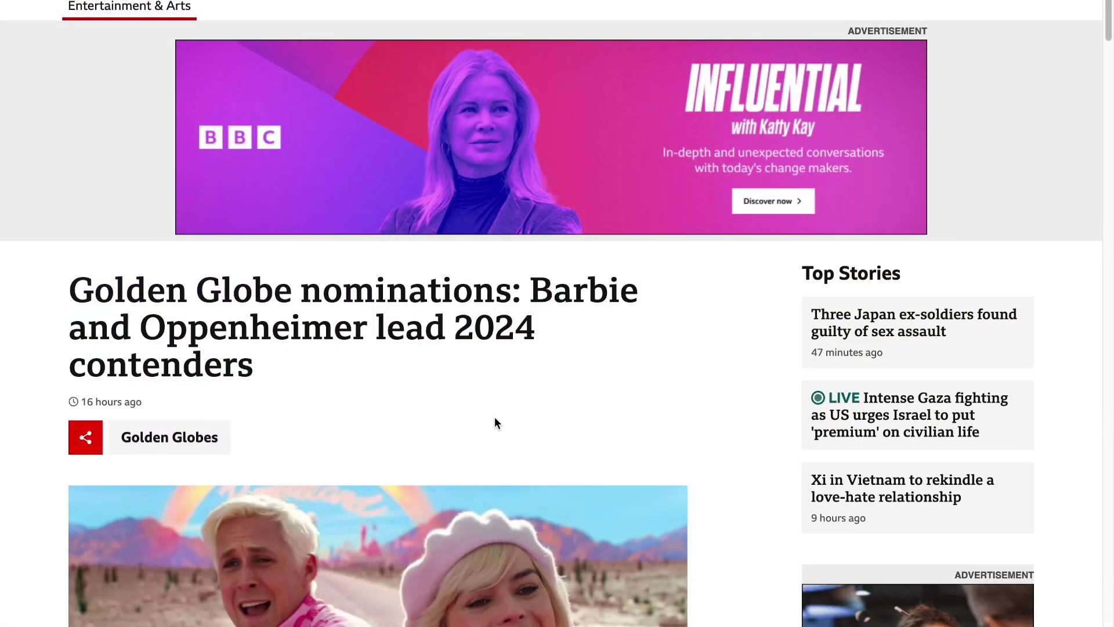
- Switch to the BBC article in the browser and open its Barbie photo in a new tab
{"action": "scroll", "coordinate": [495, 416], "scroll_direction": "down", "scroll_amount": 5}
{"action": "right_click", "coordinate": [409, 404]}
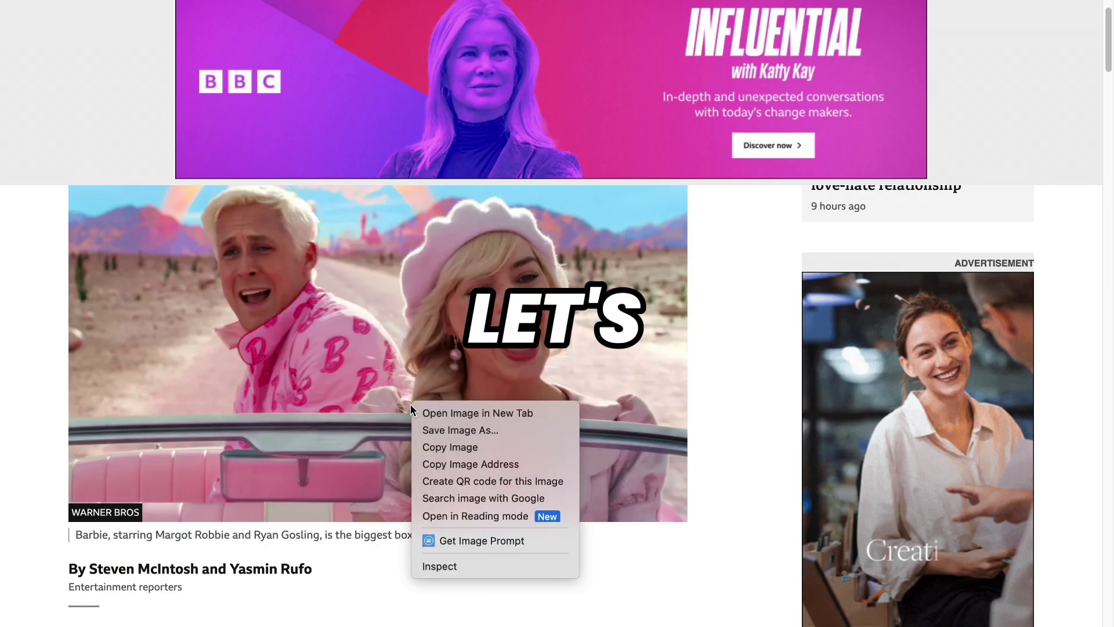
{"action": "left_click", "coordinate": [441, 412]}
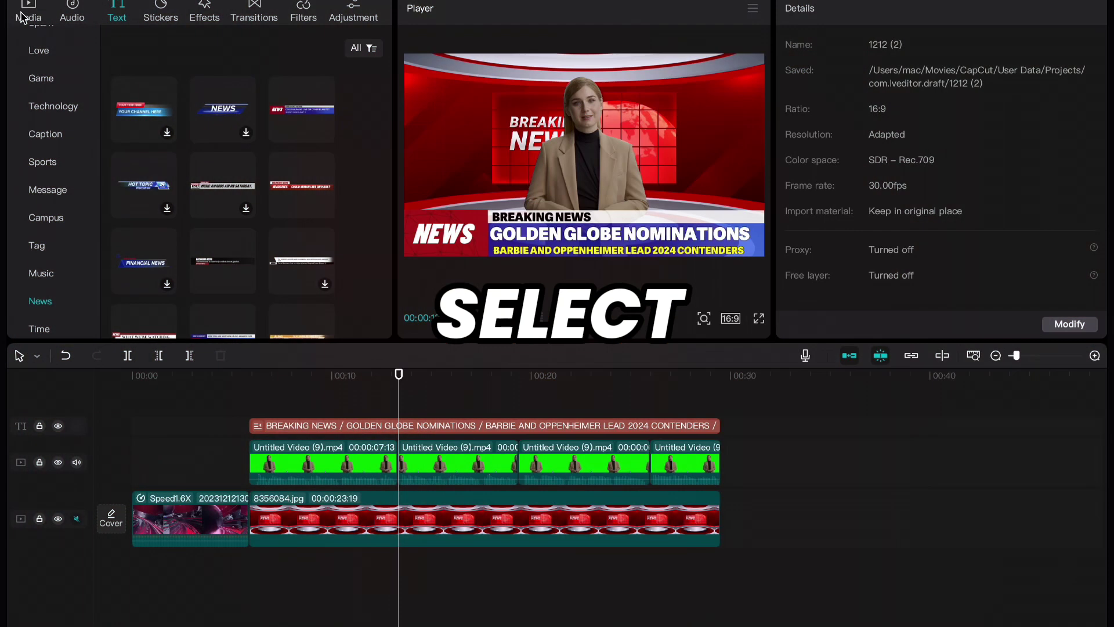
- Back in CapCut, import the article images and place the Taylor group photo above the anchor video at about 9 seconds
{"action": "left_click", "coordinate": [23, 17]}
{"action": "left_click", "coordinate": [143, 76]}
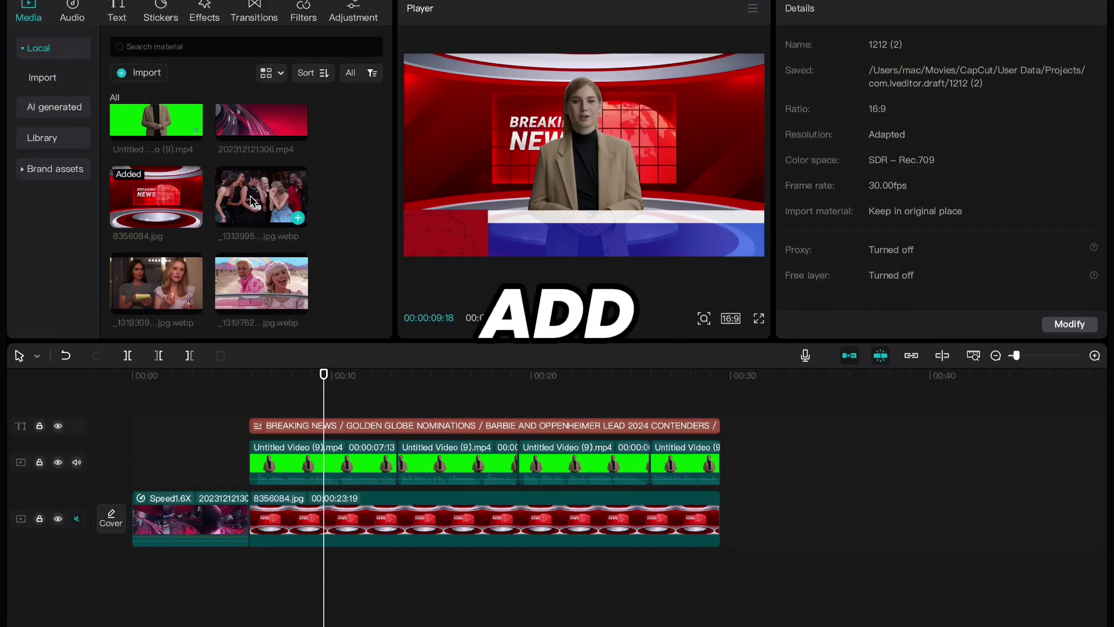
{"action": "left_click", "coordinate": [253, 207]}
{"action": "left_click_drag", "start_coordinate": [268, 248], "coordinate": [360, 453]}
{"action": "key", "text": "space"}
{"action": "left_click", "coordinate": [759, 318]}
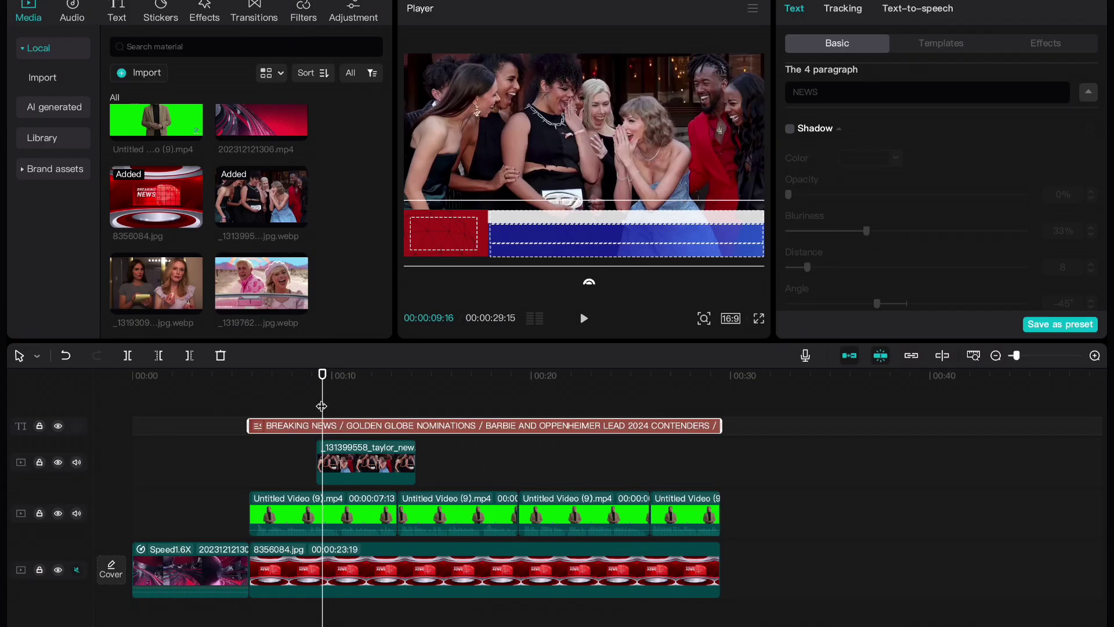
- Split the news template at the photo's start and trim away the part that covers the photo
{"action": "key", "text": "super+b"}
{"action": "left_click", "coordinate": [423, 402]}
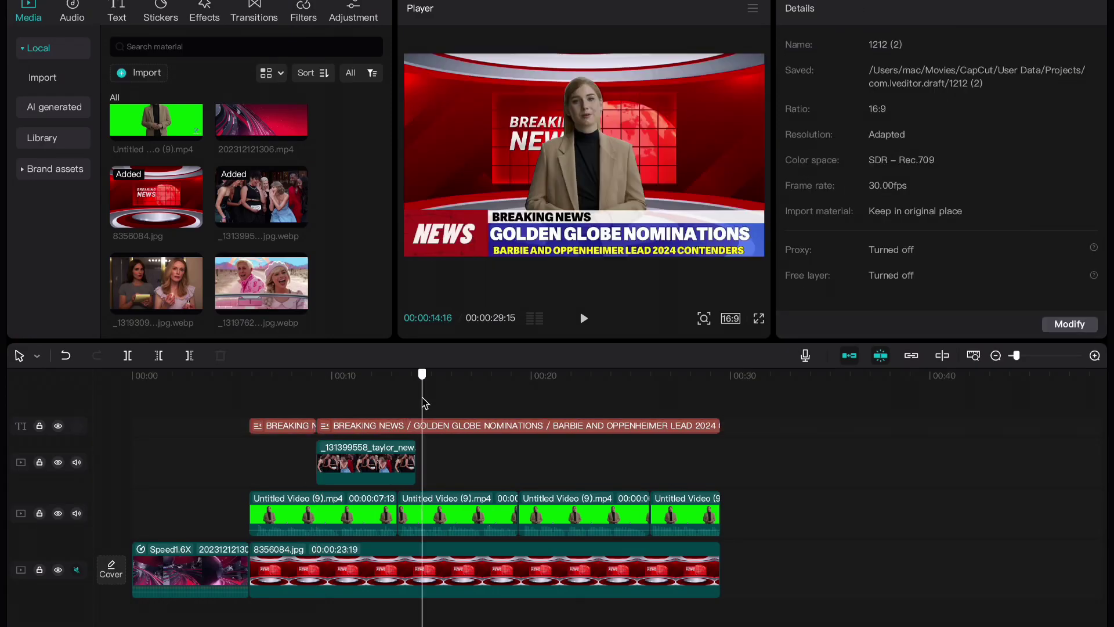
{"action": "left_click_drag", "start_coordinate": [425, 402], "coordinate": [417, 406]}
{"action": "left_click", "coordinate": [420, 426]}
{"action": "key", "text": "q"}
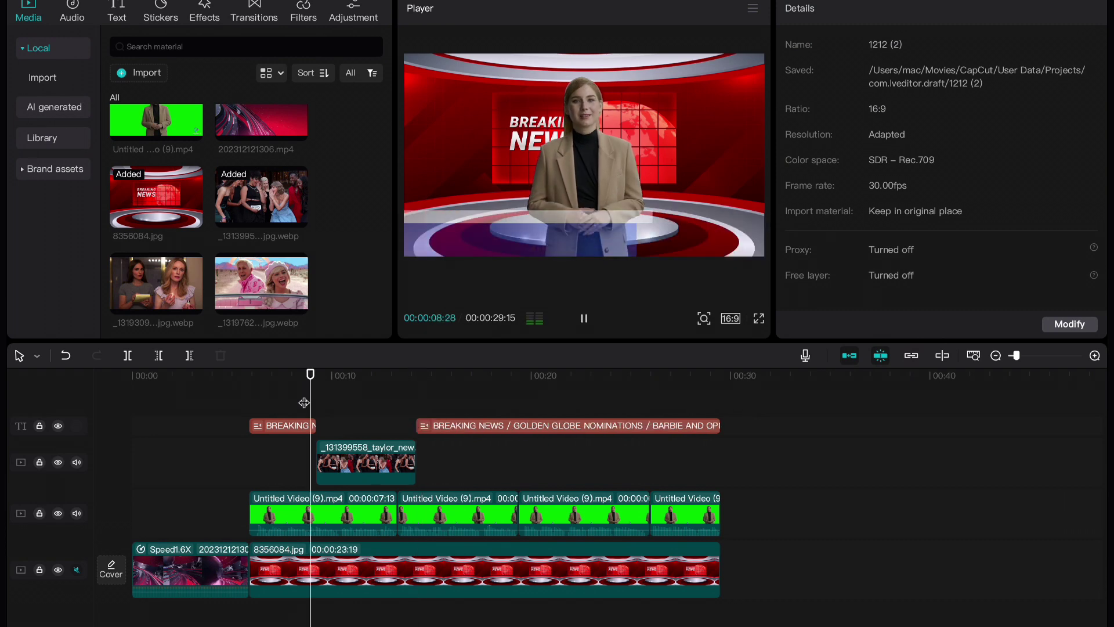
- Delete the news template segment before the photo and return the playhead to the start of the anchor video
{"action": "left_click", "coordinate": [286, 430]}
{"action": "key", "text": "Delete"}
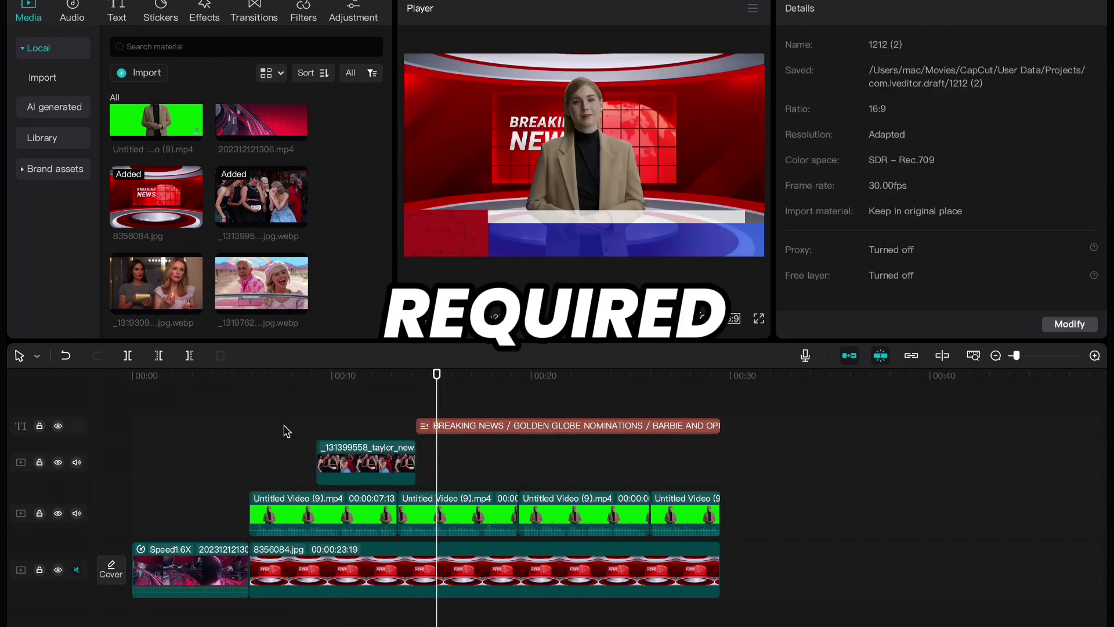
{"action": "left_click", "coordinate": [252, 410]}
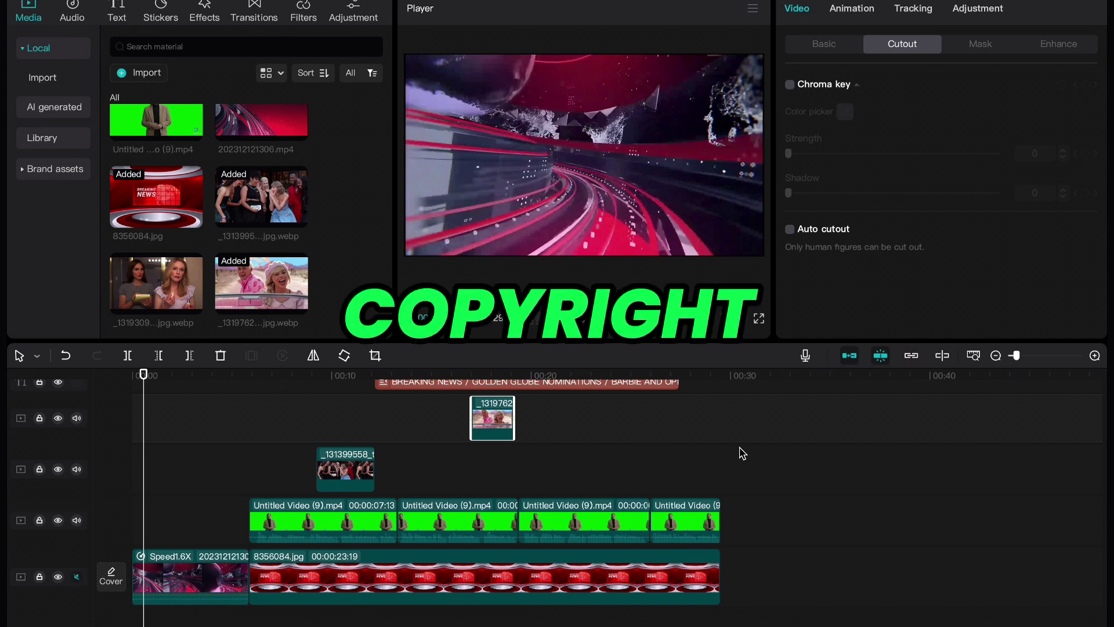
- Switch to YouTube Studio's Audio library and search its music for "news"
{"action": "left_click", "coordinate": [69, 16]}
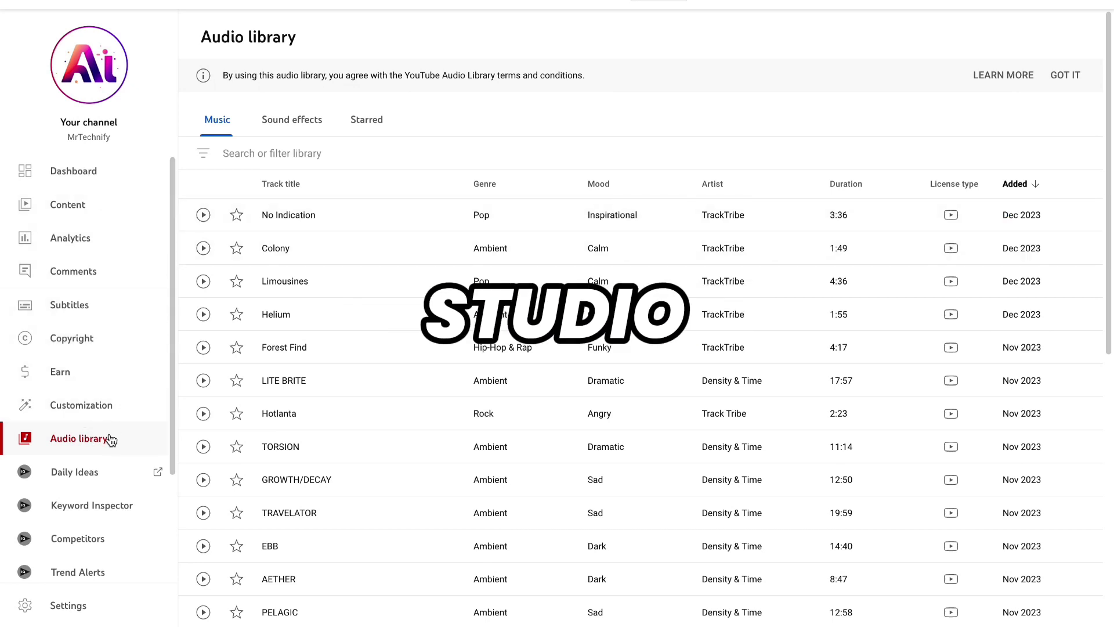
{"action": "left_click", "coordinate": [305, 150]}
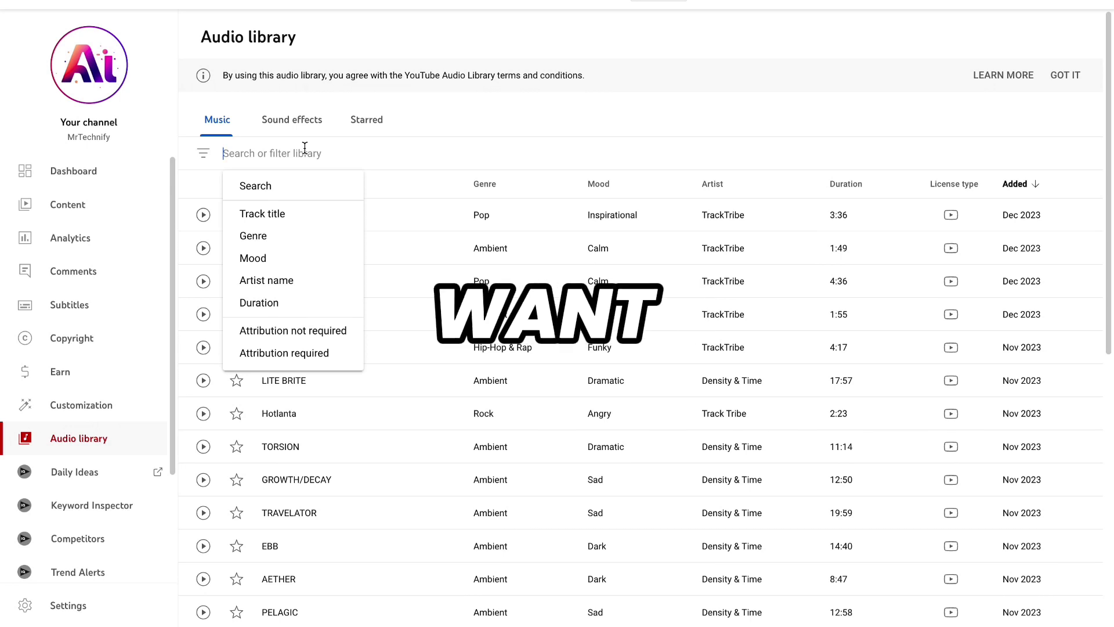
{"action": "type", "text": "news"}
{"action": "key", "text": "Return"}
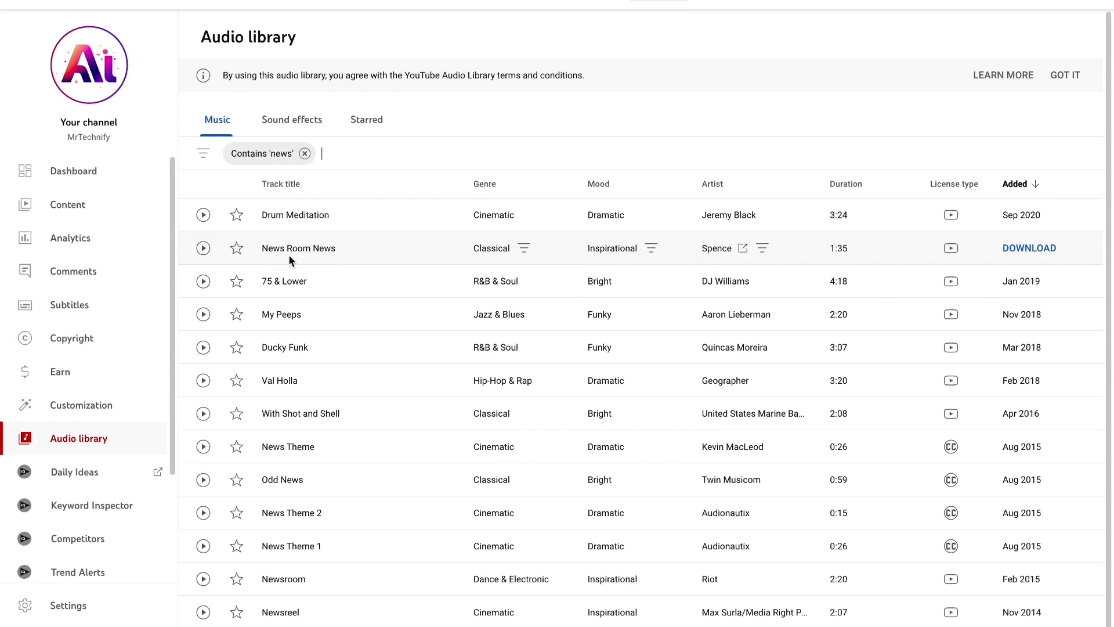
- Listen to the "News Room News" track and inspect the license type of the "News Theme" track
{"action": "left_click", "coordinate": [203, 249]}
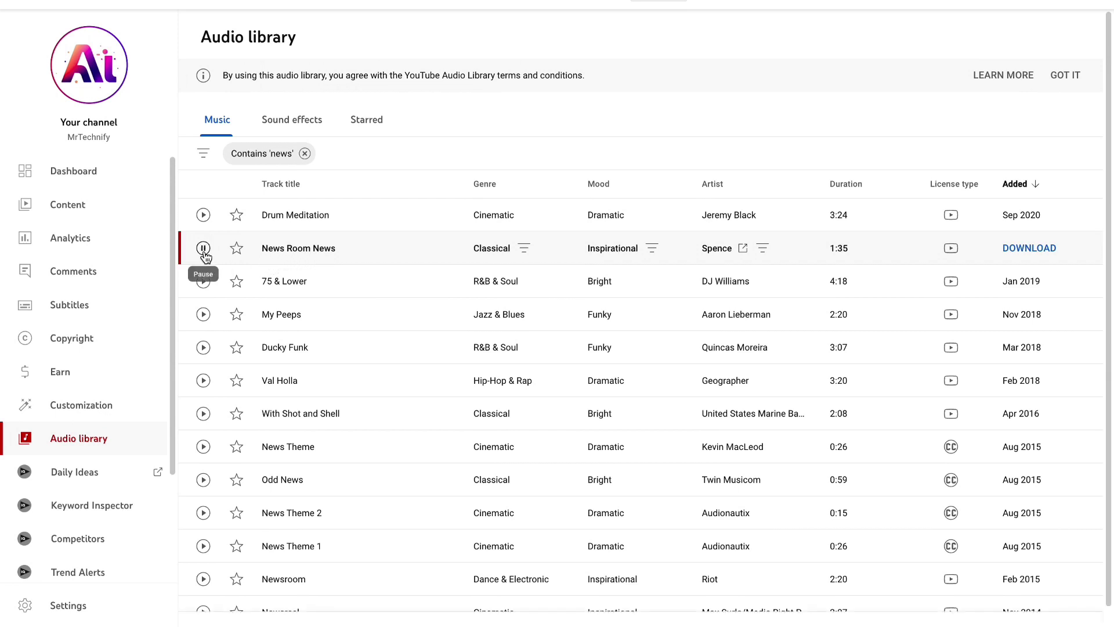
{"action": "left_click", "coordinate": [203, 248]}
{"action": "scroll", "coordinate": [291, 406], "scroll_direction": "down", "scroll_amount": 1}
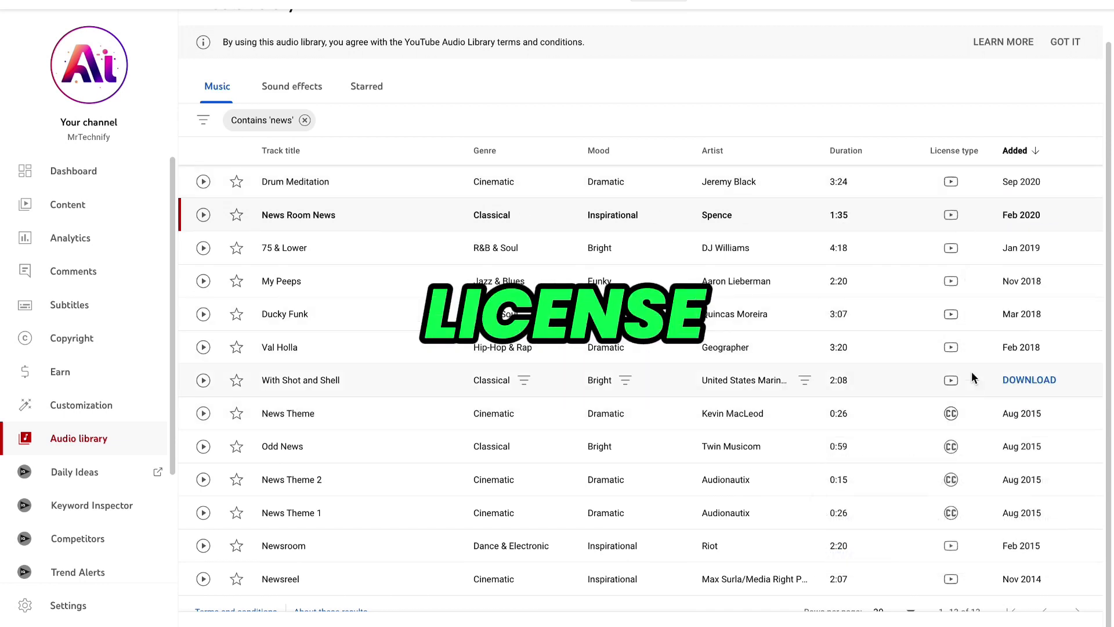
{"action": "mouse_move", "coordinate": [950, 415]}
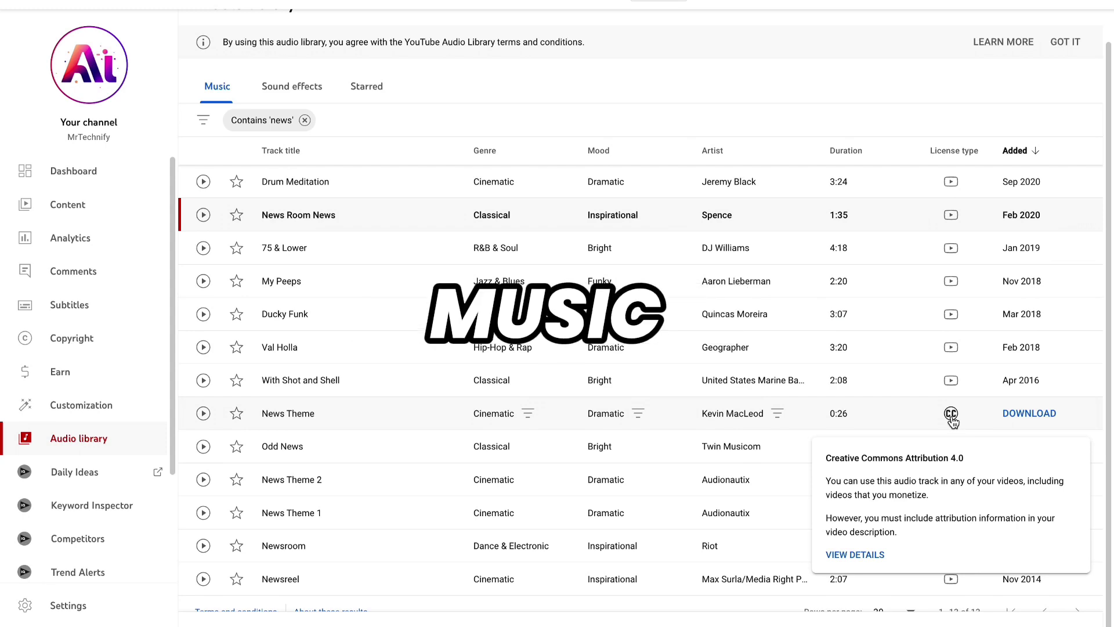
- Open the "News Theme" track's Creative Commons Attribution 4.0 details and highlight the attribution text required in the video description
{"action": "left_click", "coordinate": [870, 557]}
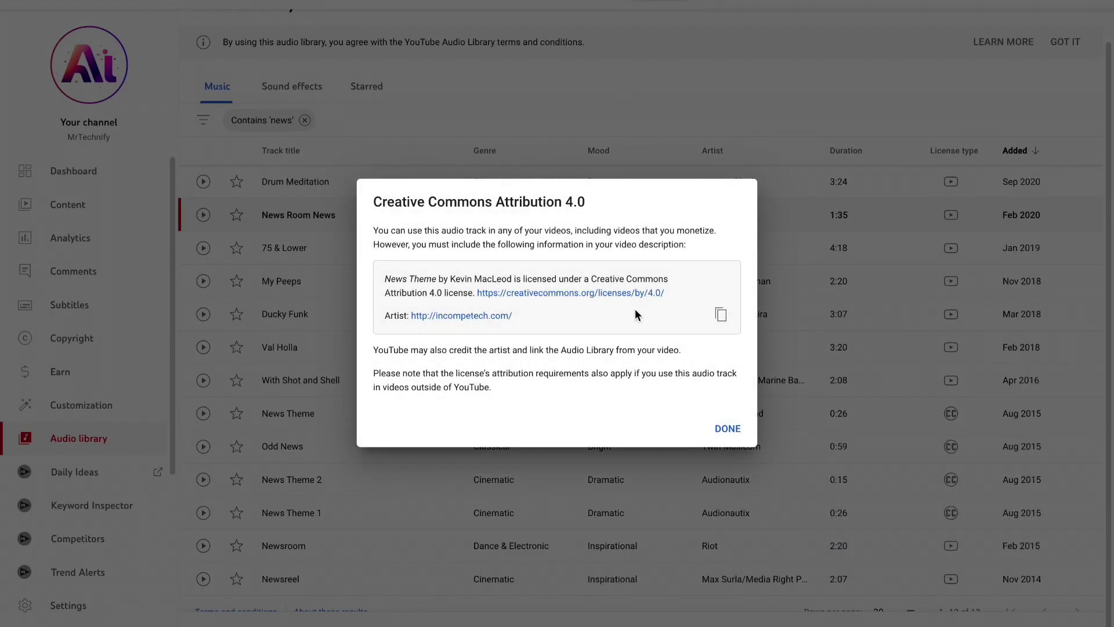
{"action": "left_click_drag", "start_coordinate": [383, 282], "coordinate": [546, 318]}
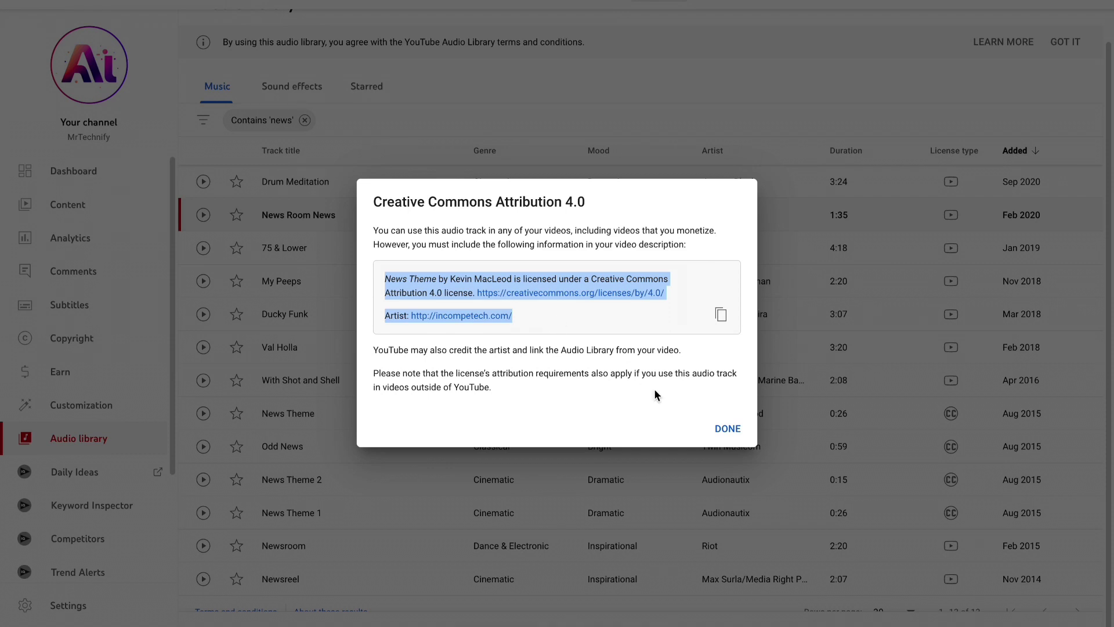
{"action": "left_click", "coordinate": [729, 430]}
- Check the license type of the "Newsroom" track and listen to "News Theme 1"
{"action": "scroll", "coordinate": [918, 554], "scroll_direction": "down", "scroll_amount": 1}
{"action": "mouse_move", "coordinate": [952, 528]}
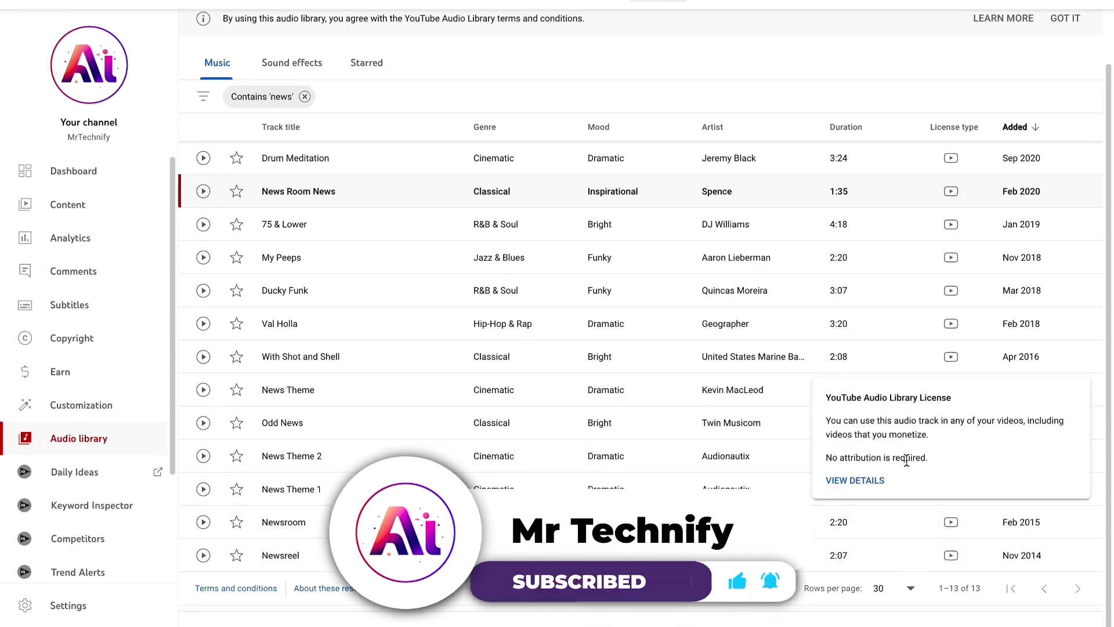
{"action": "left_click", "coordinate": [203, 489]}
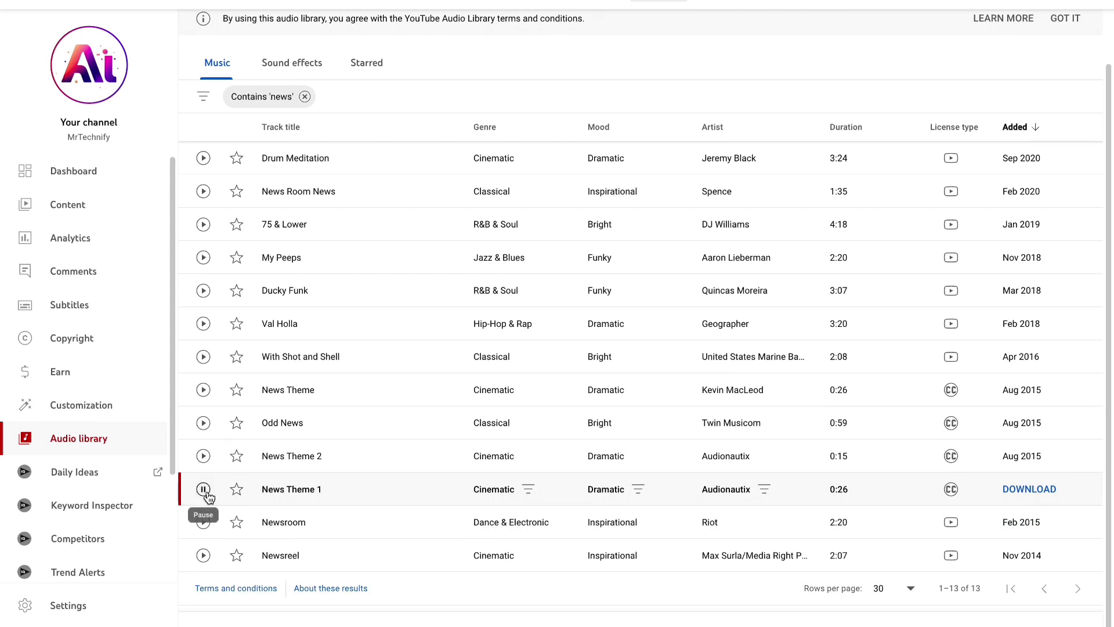
{"action": "left_click", "coordinate": [206, 492]}
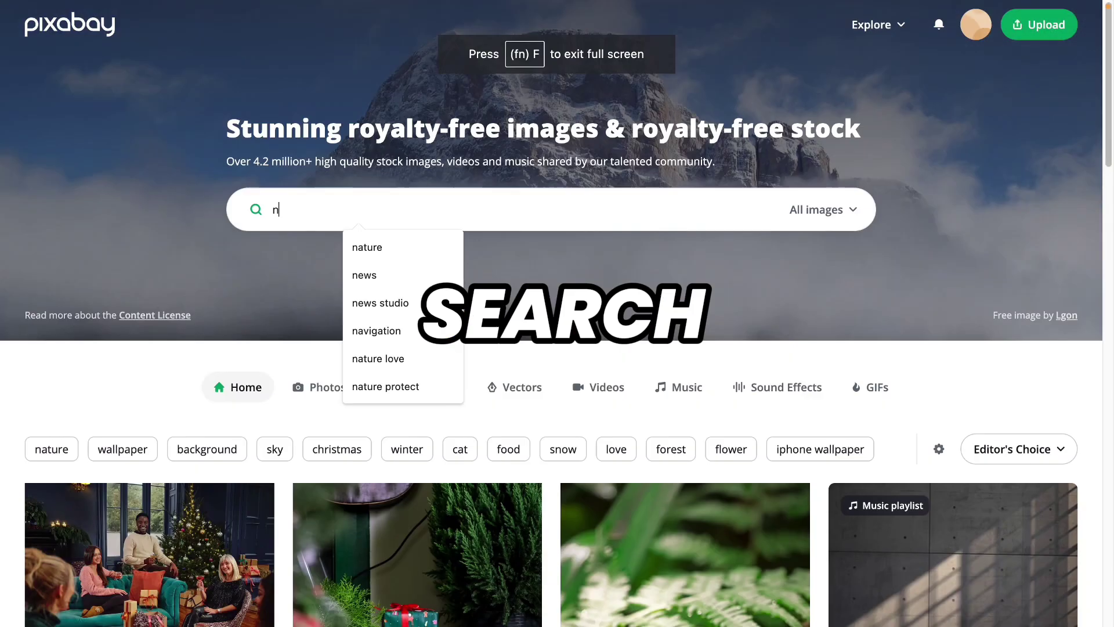
- Search Pixabay for "news" in the Music category
{"action": "type", "text": "ews"}
{"action": "left_click", "coordinate": [821, 210]}
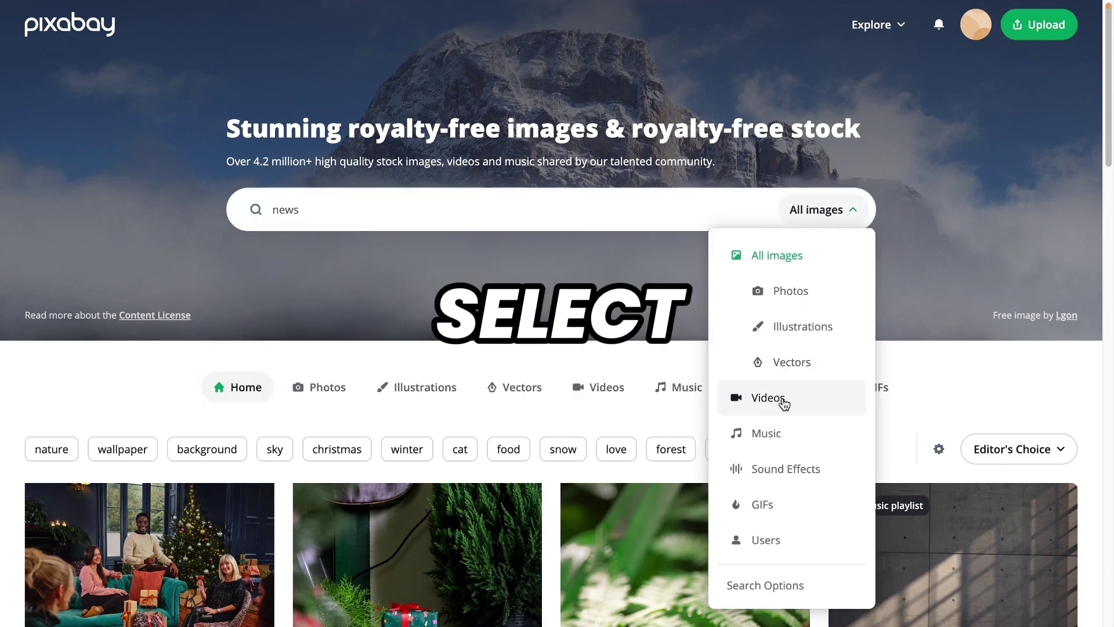
{"action": "left_click", "coordinate": [781, 434]}
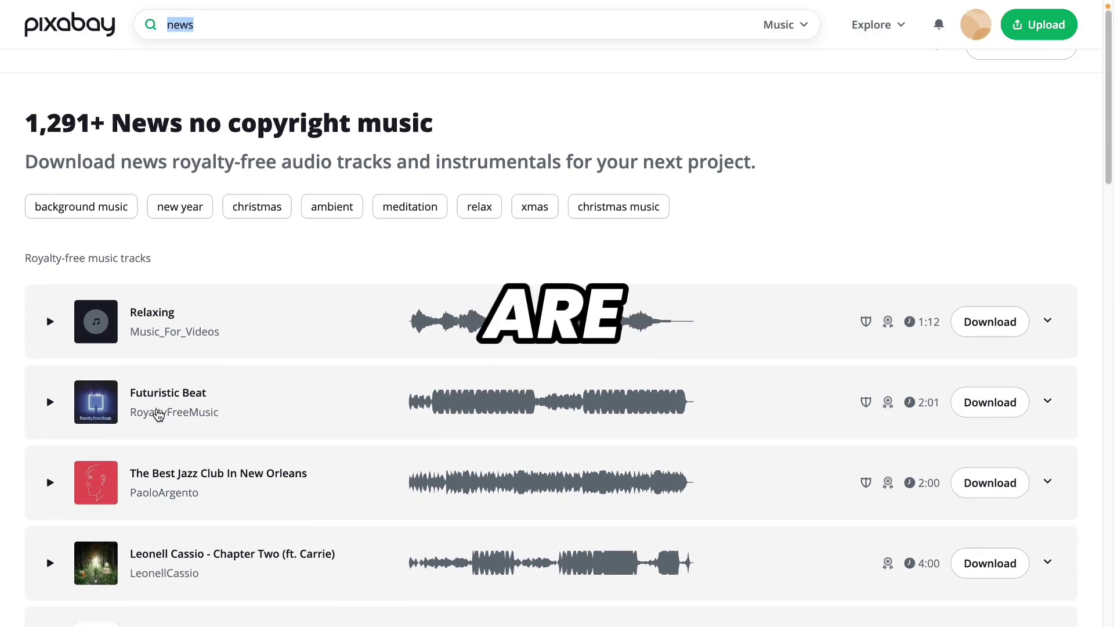
- Refine the Pixabay music search to "breaking news"
{"action": "type", "text": "br"}
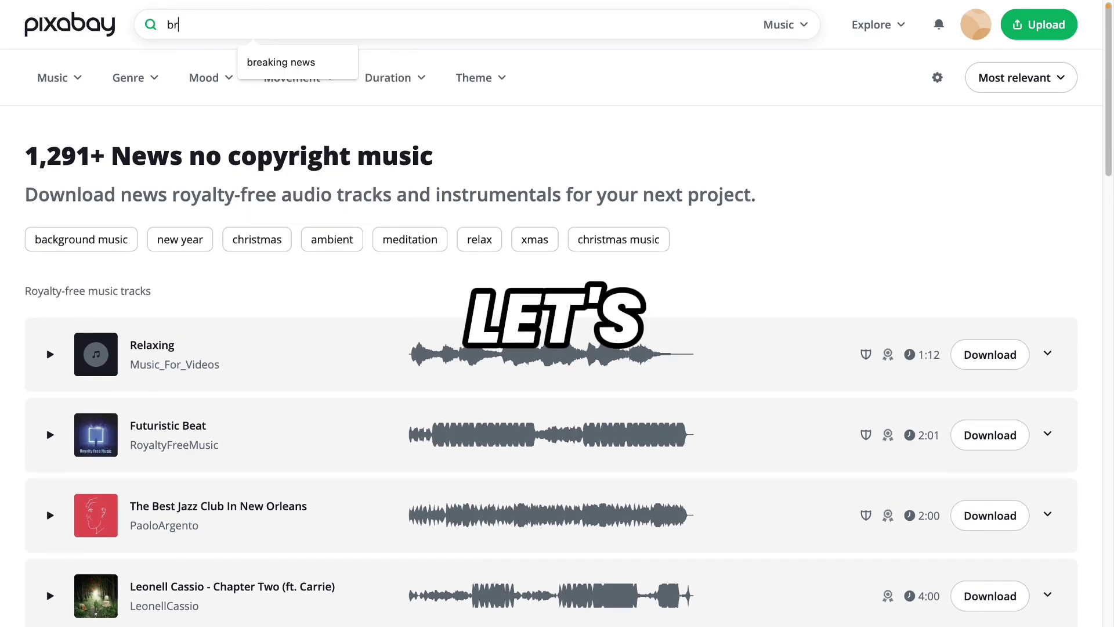
{"action": "type", "text": "eaking news"}
{"action": "key", "text": "Return"}
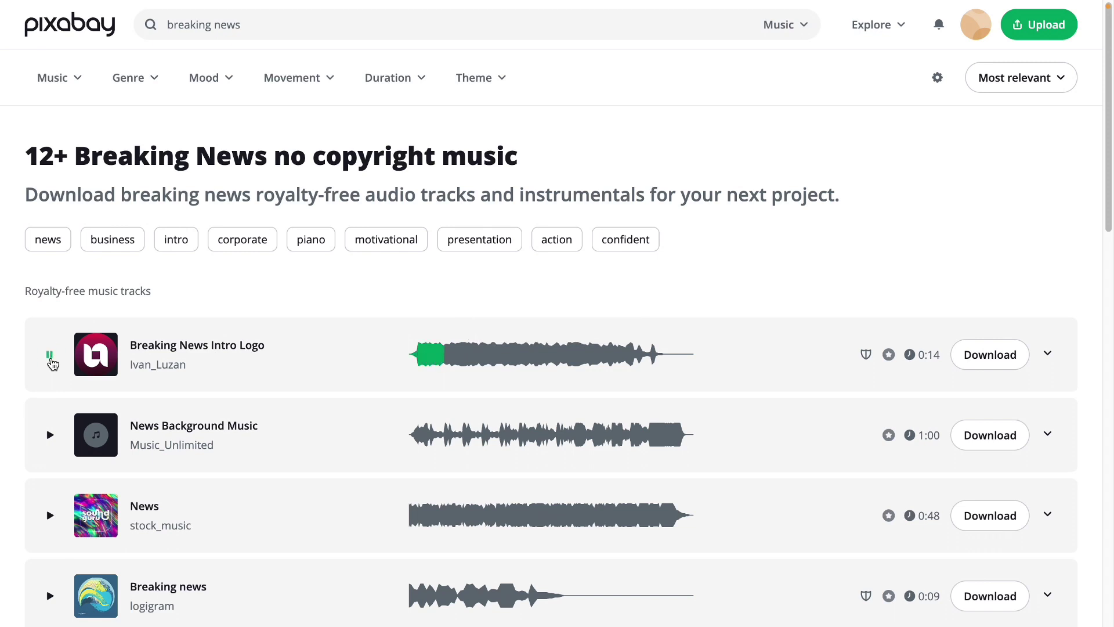
- Listen to the "News" and "Breaking news" tracks and download the nine-second "Breaking news" track
{"action": "left_click", "coordinate": [49, 515]}
{"action": "scroll", "coordinate": [51, 521], "scroll_direction": "down", "scroll_amount": 2}
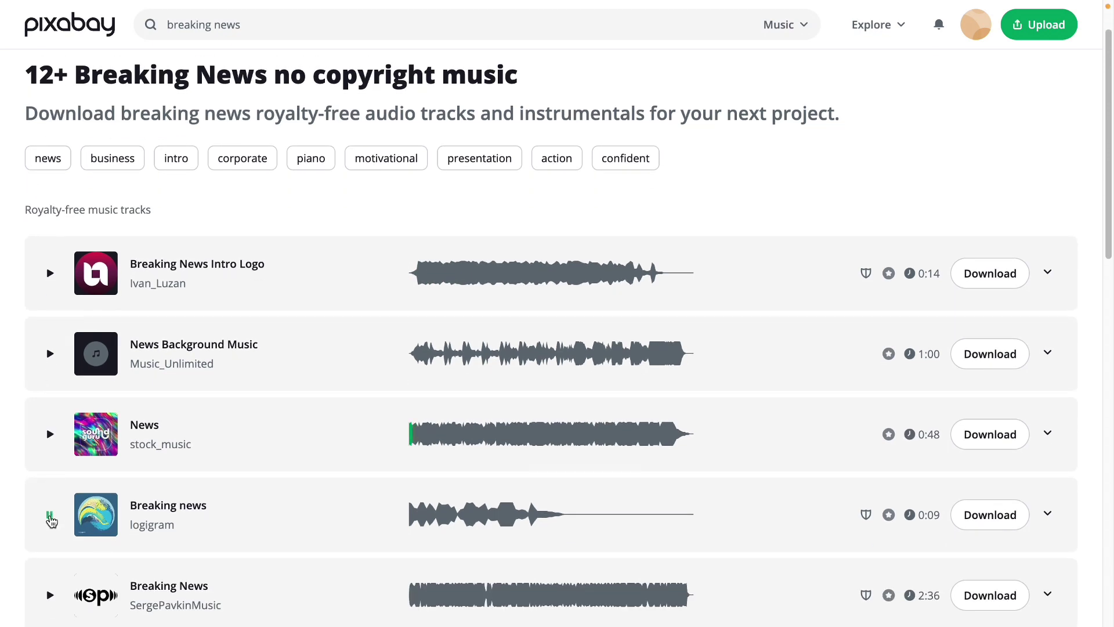
{"action": "scroll", "coordinate": [51, 516], "scroll_direction": "down", "scroll_amount": 1}
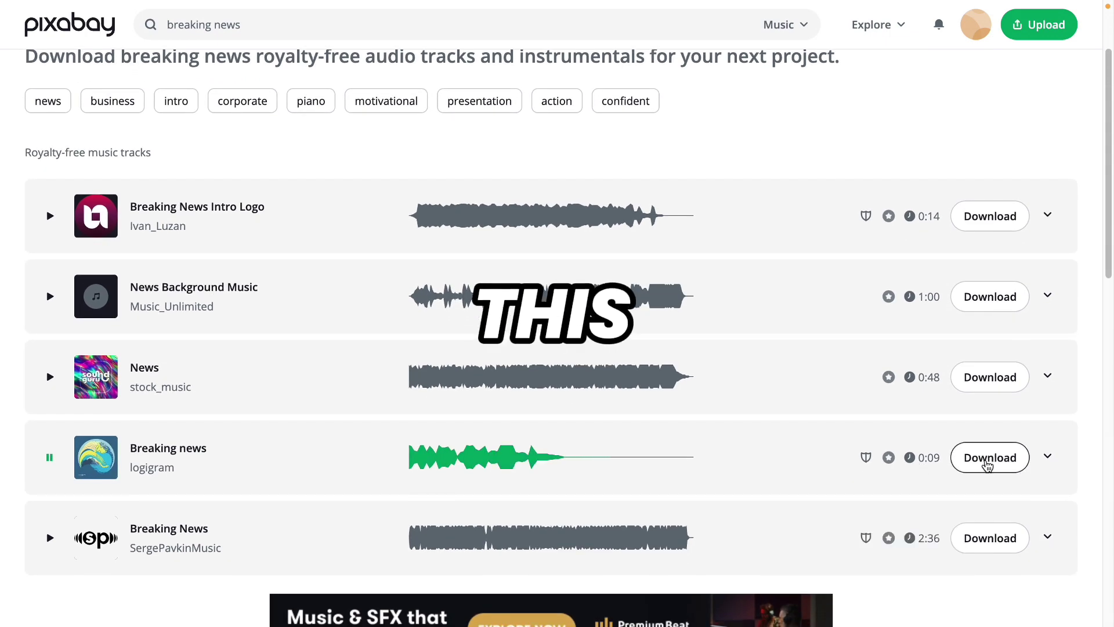
{"action": "scroll", "coordinate": [955, 497], "scroll_direction": "down", "scroll_amount": 4}
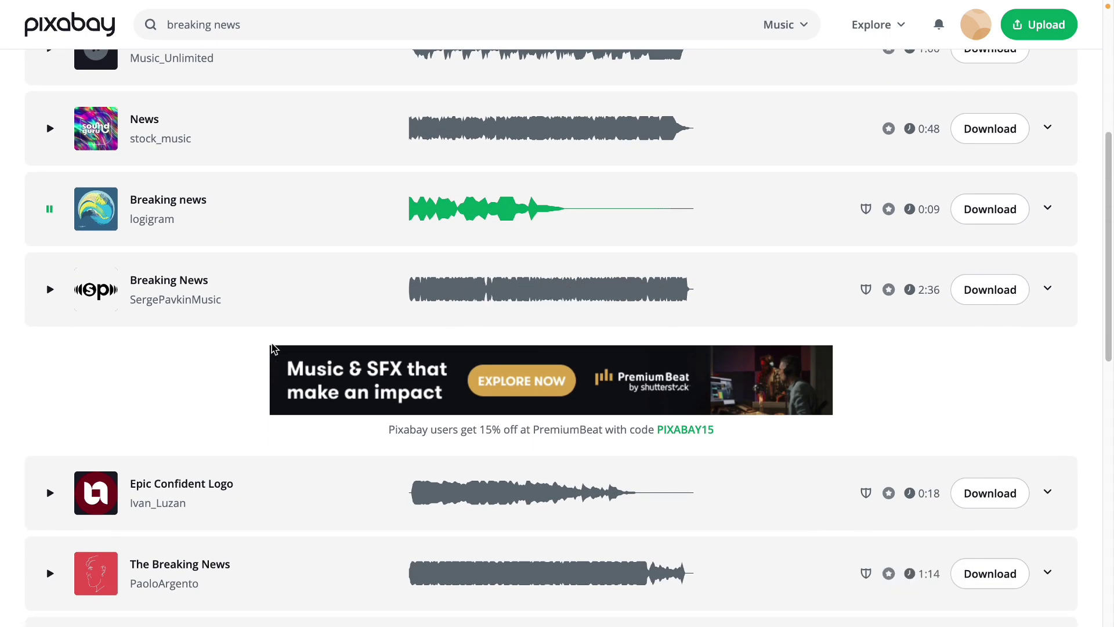
{"action": "scroll", "coordinate": [987, 290], "scroll_direction": "up", "scroll_amount": 2}
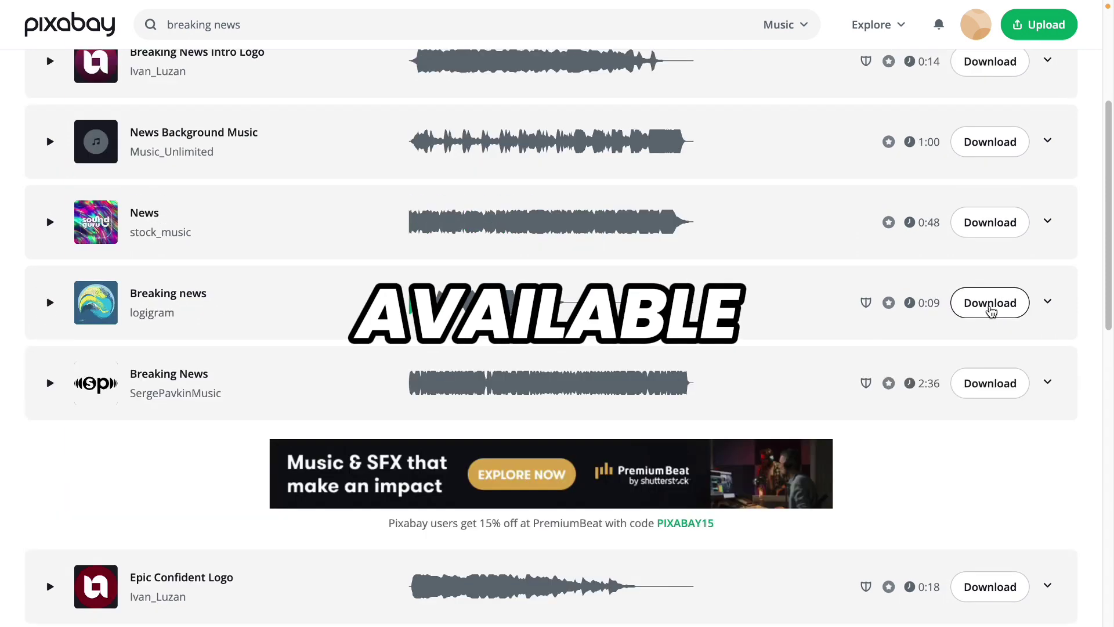
{"action": "left_click", "coordinate": [990, 303]}
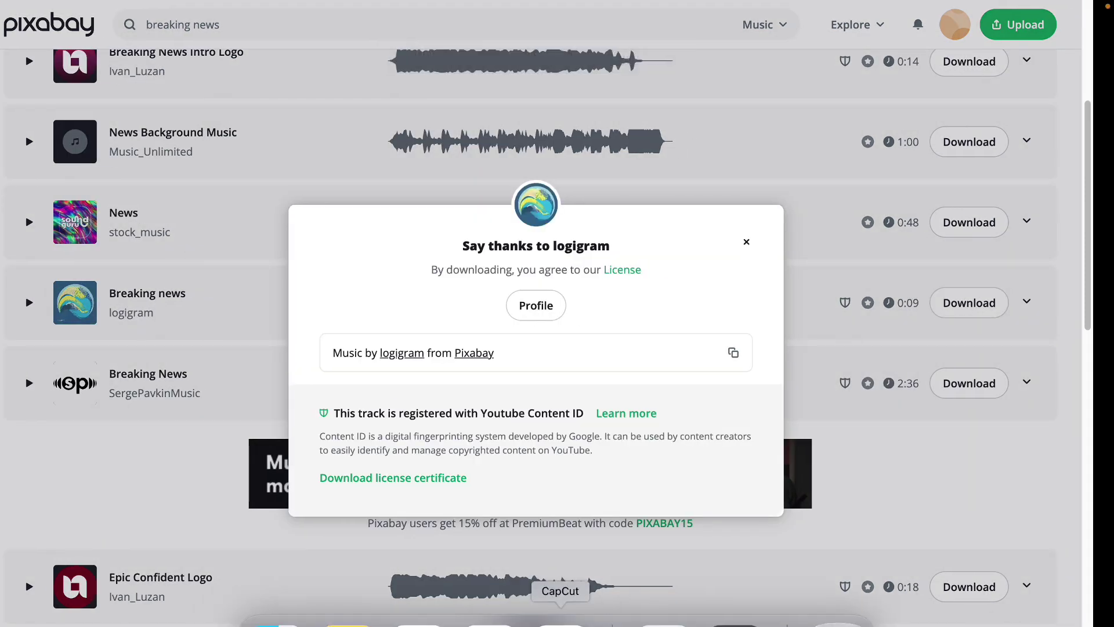
- Switch to CapCut, import breaking-news-177297.mp3 and lay it under the intro clip, trimmed to the intro's end
{"action": "left_click", "coordinate": [572, 612]}
{"action": "left_click", "coordinate": [142, 111]}
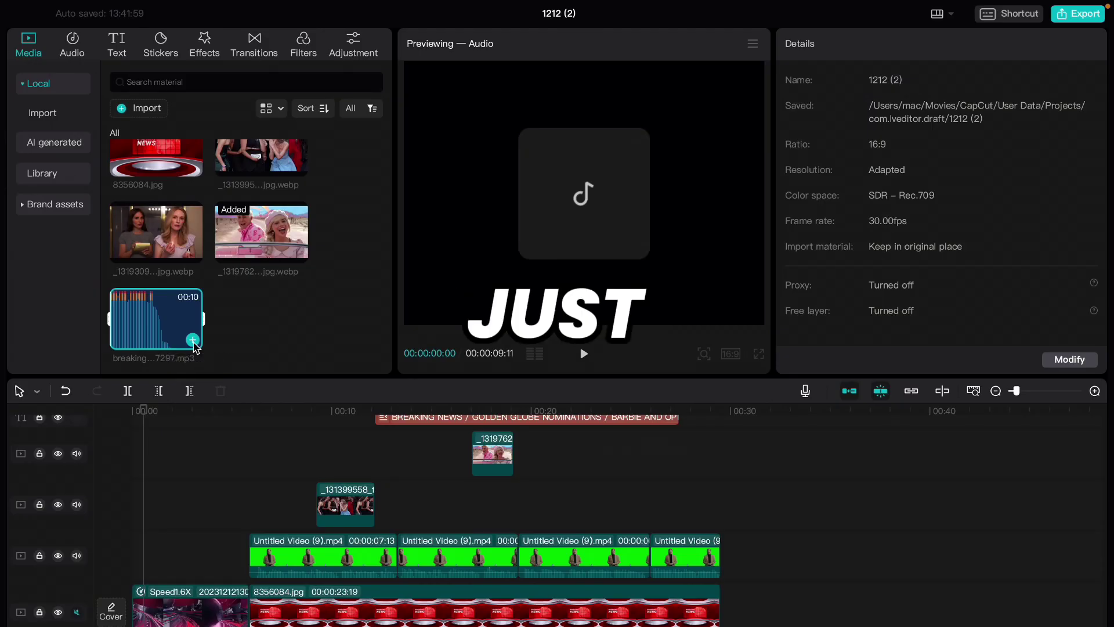
{"action": "left_click", "coordinate": [193, 342]}
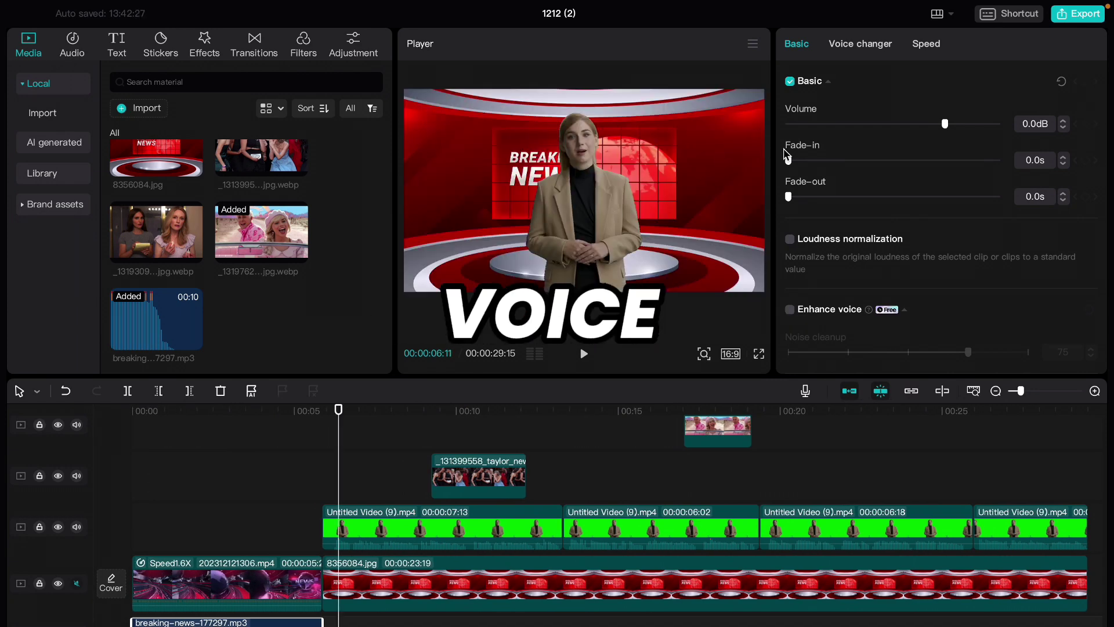
- Check the timeline around the cut from the intro to the anchor video
{"action": "left_click", "coordinate": [250, 517]}
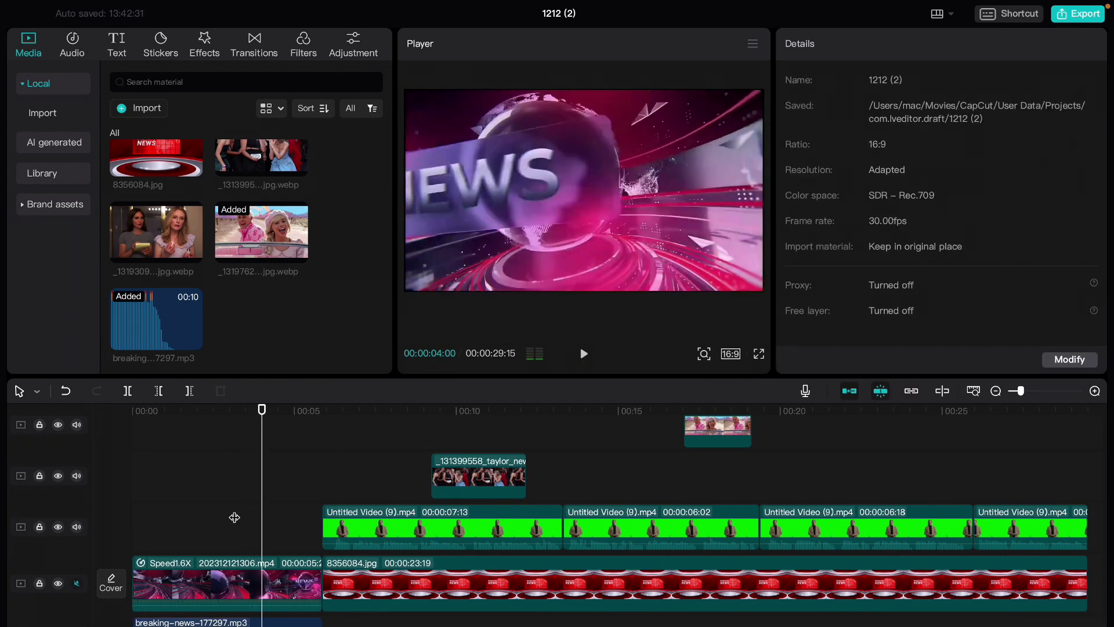
{"action": "left_click", "coordinate": [331, 490]}
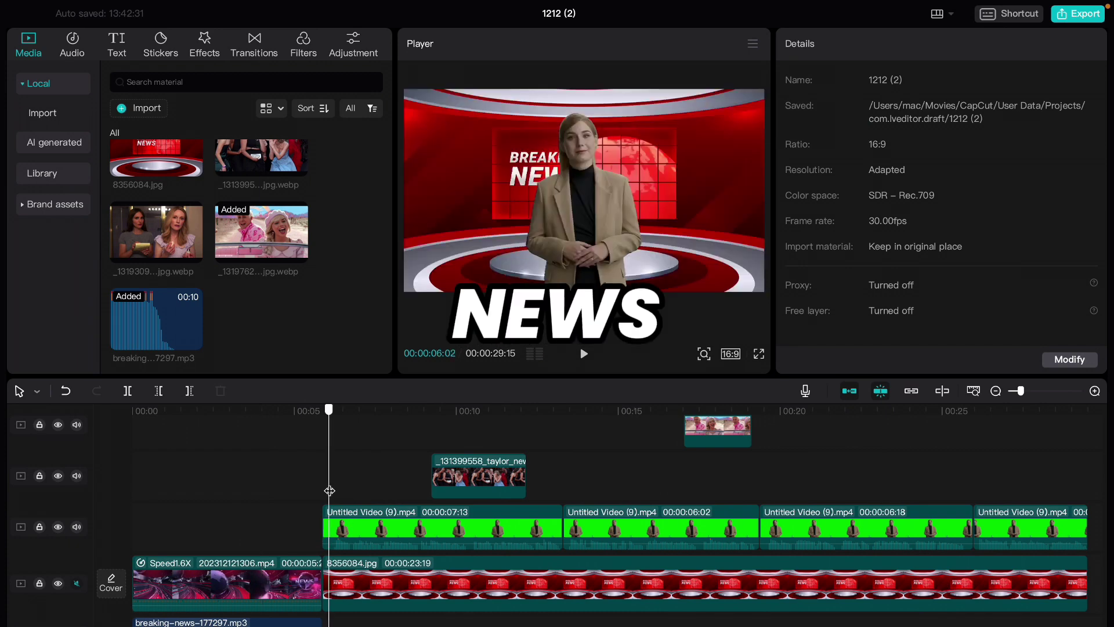
{"action": "left_click_drag", "start_coordinate": [329, 490], "coordinate": [357, 490]}
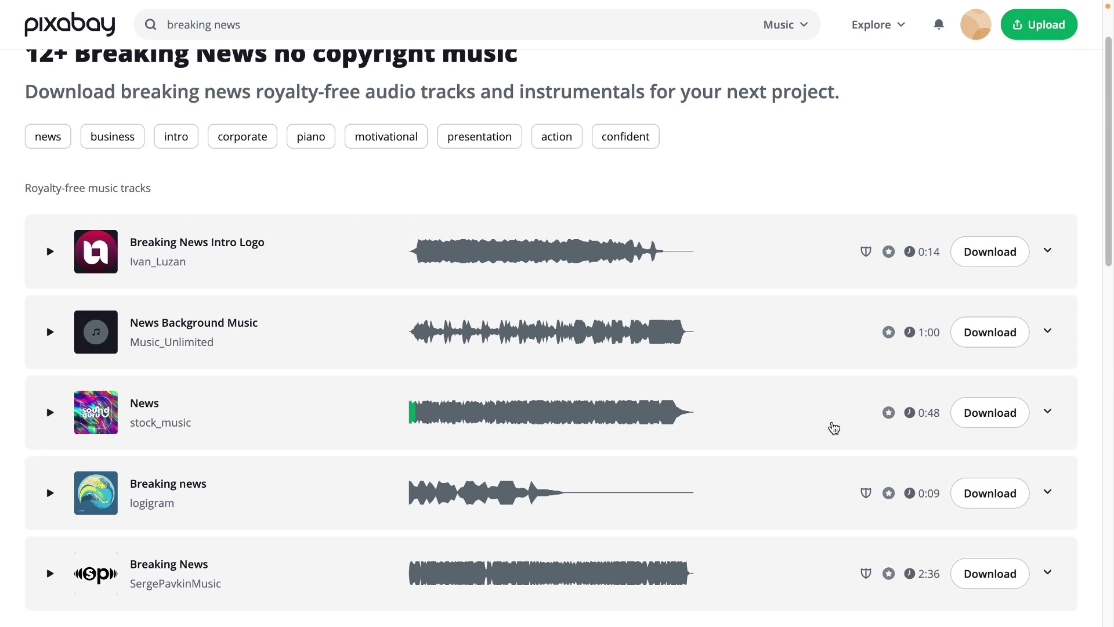
- Download the 48-second "News" track from Pixabay and import news-149157.mp3 into the CapCut project
{"action": "left_click", "coordinate": [984, 420]}
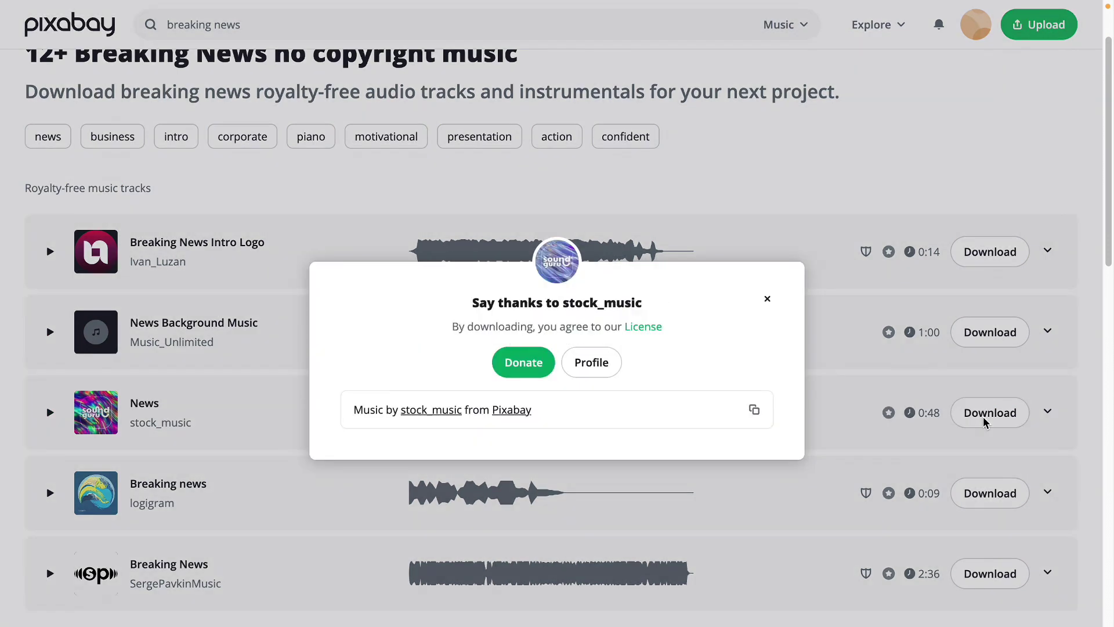
{"action": "left_click", "coordinate": [768, 299]}
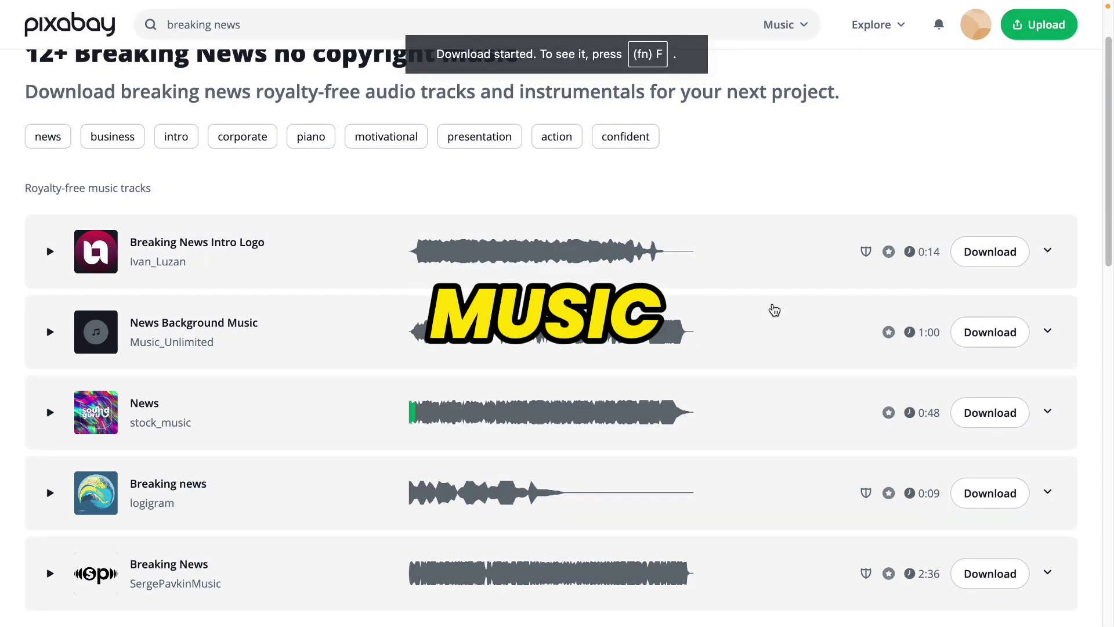
{"action": "left_click", "coordinate": [560, 610]}
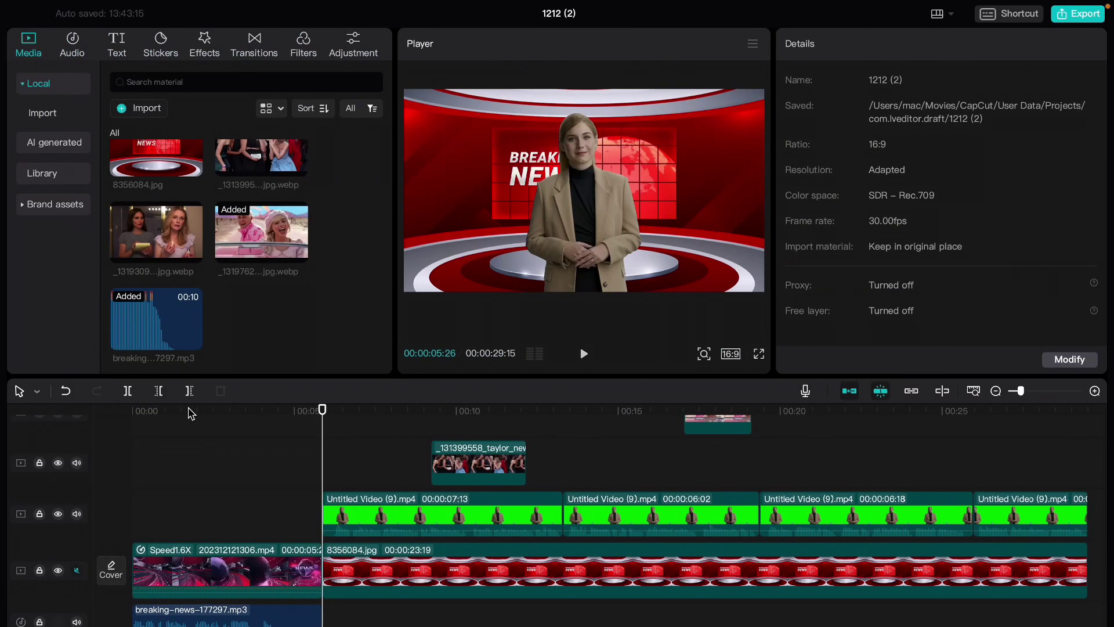
{"action": "left_click", "coordinate": [126, 114]}
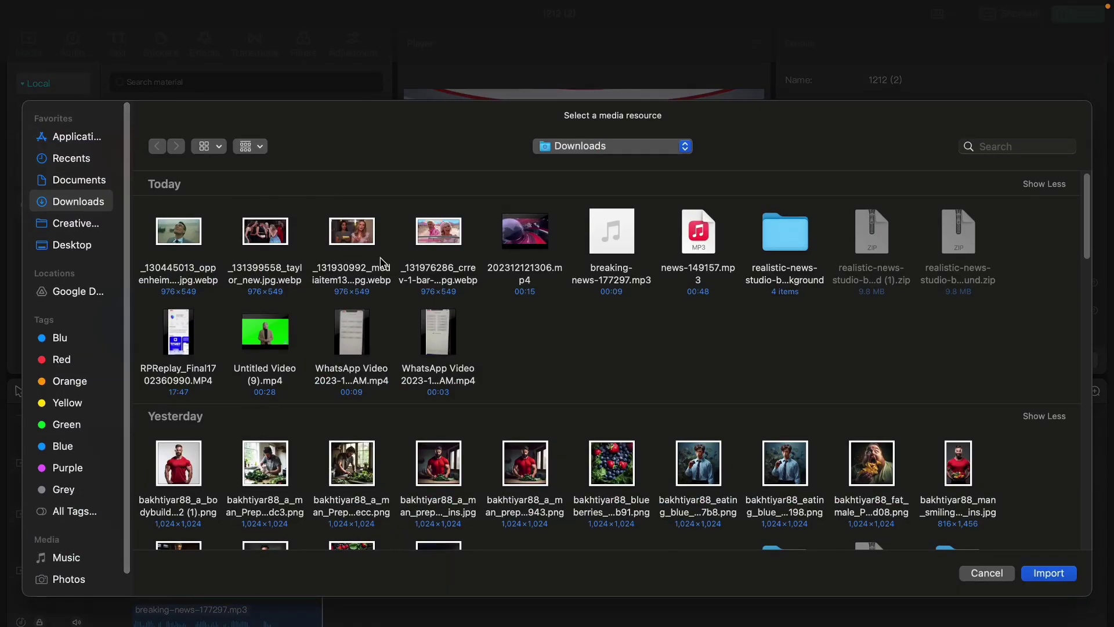
{"action": "double_click", "coordinate": [696, 230]}
- Place news-149157.mp3 on the audio track at the start of the anchor video and lower its volume to -24.0 dB
{"action": "left_click_drag", "start_coordinate": [261, 322], "coordinate": [322, 618]}
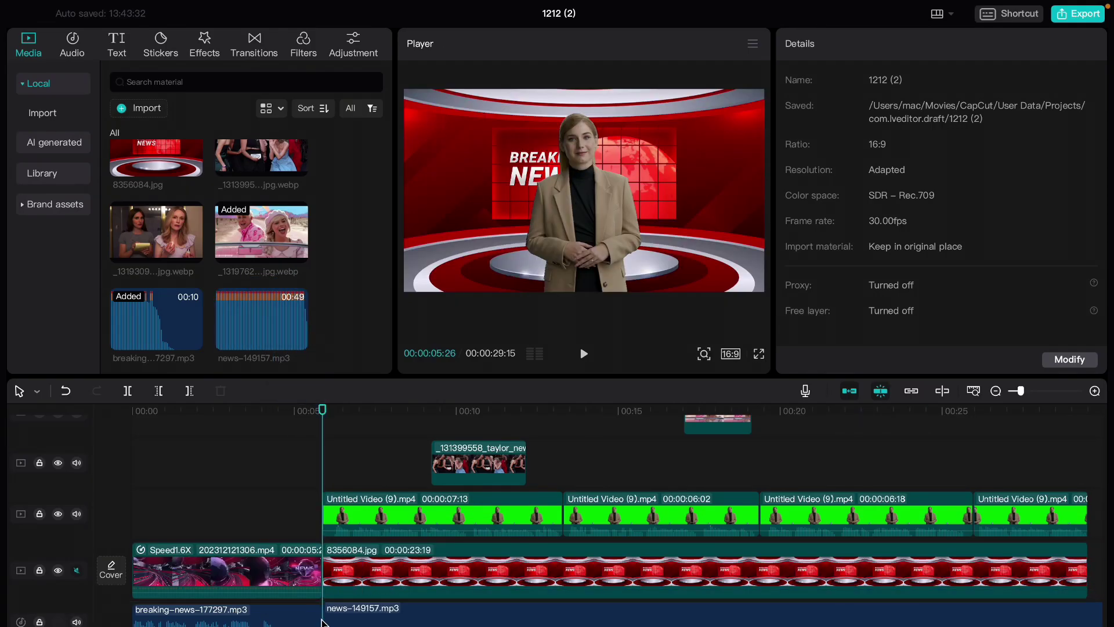
{"action": "scroll", "coordinate": [366, 611], "scroll_direction": "up", "scroll_amount": 3}
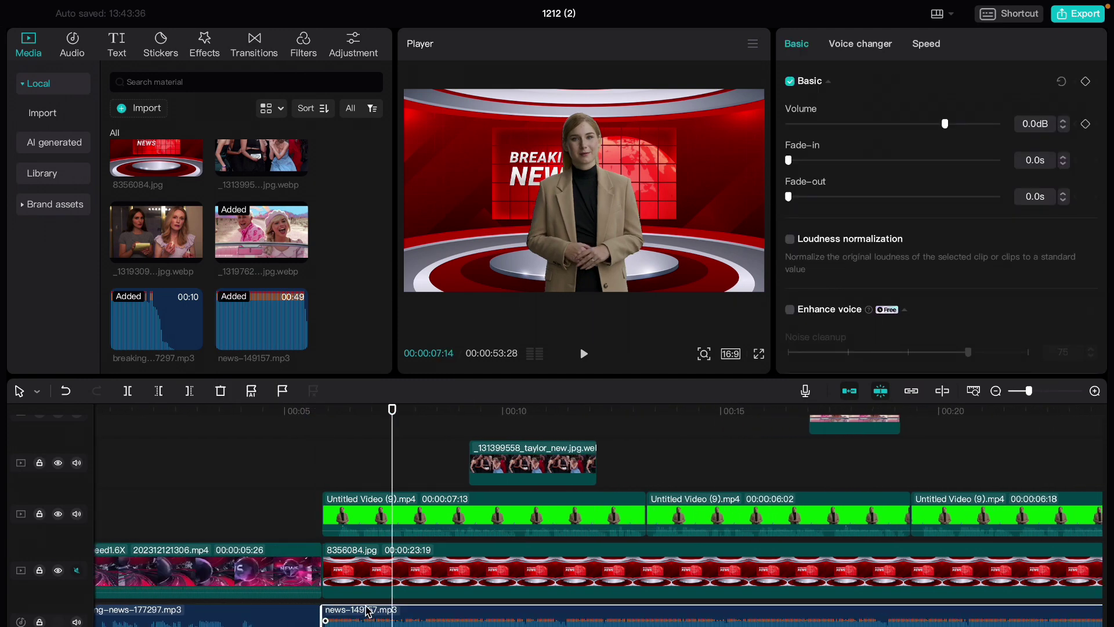
{"action": "left_click_drag", "start_coordinate": [945, 124], "coordinate": [883, 131]}
- Give the first article photo a Zoom 1 entrance animation and a Fade Out exit animation
{"action": "mouse_move", "coordinate": [473, 427]}
{"action": "left_mouse_down"}
{"action": "mouse_move", "coordinate": [458, 429]}
{"action": "mouse_move", "coordinate": [474, 439]}
{"action": "left_mouse_up"}
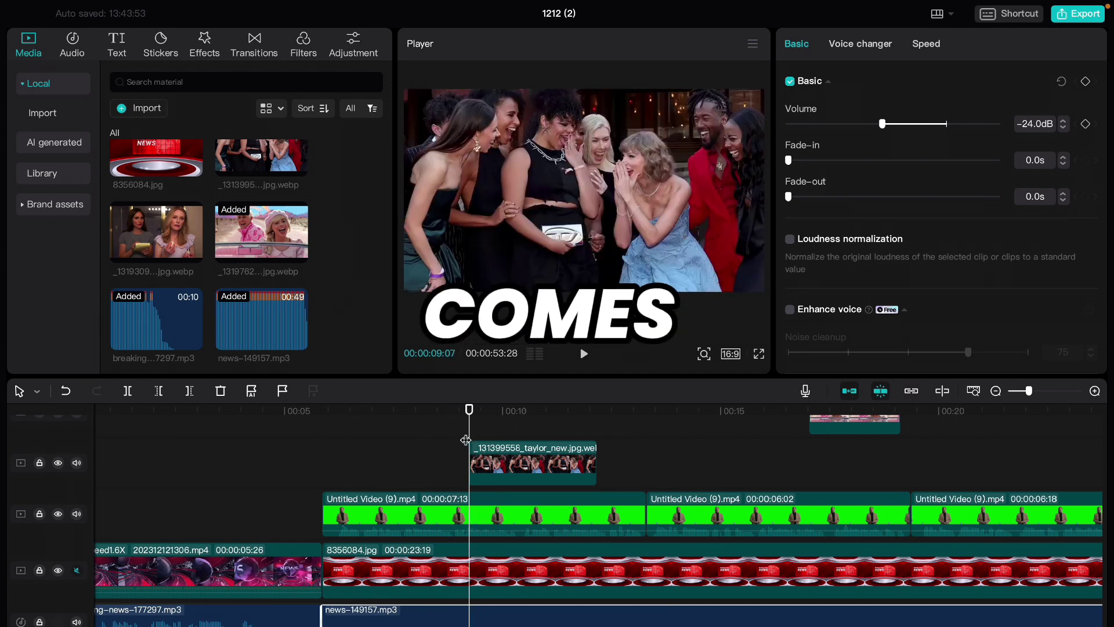
{"action": "left_click", "coordinate": [503, 469]}
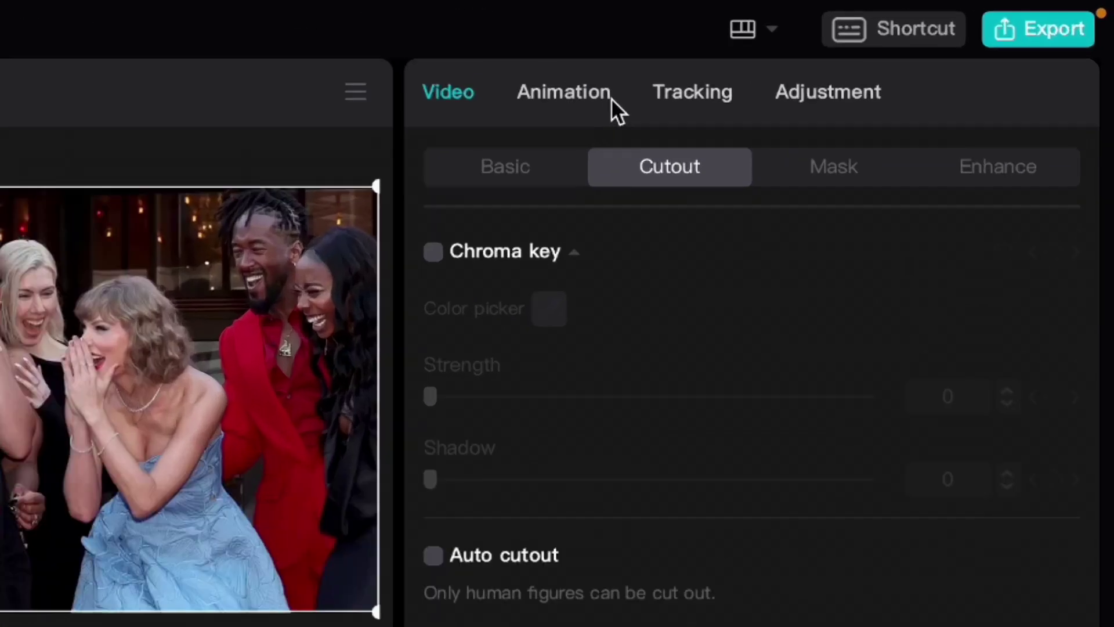
{"action": "left_click", "coordinate": [873, 46]}
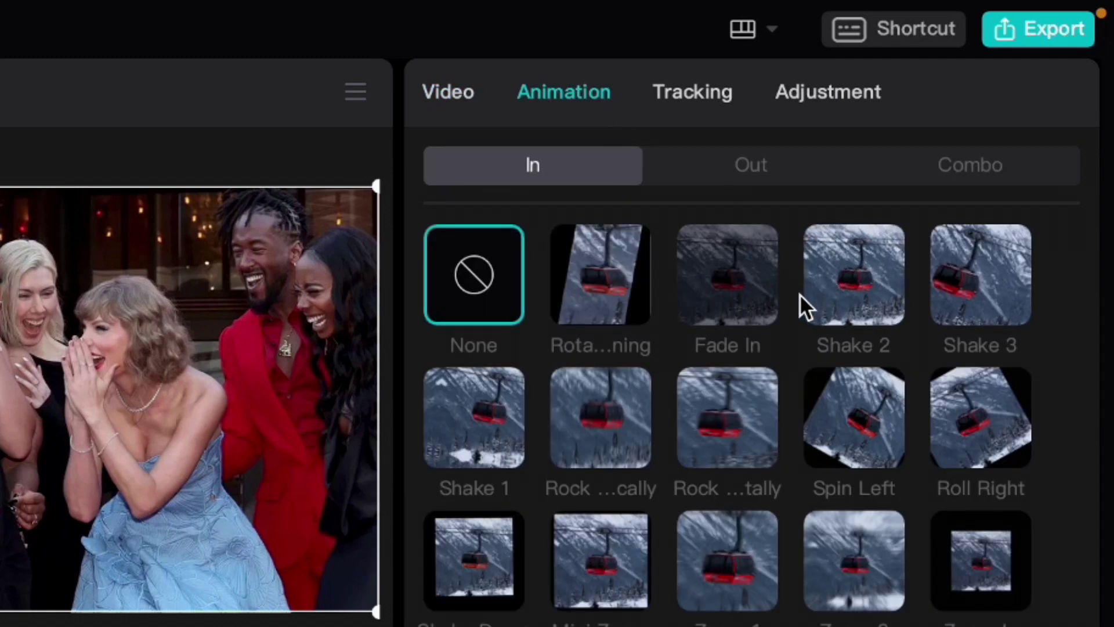
{"action": "scroll", "coordinate": [689, 473], "scroll_direction": "down", "scroll_amount": 2}
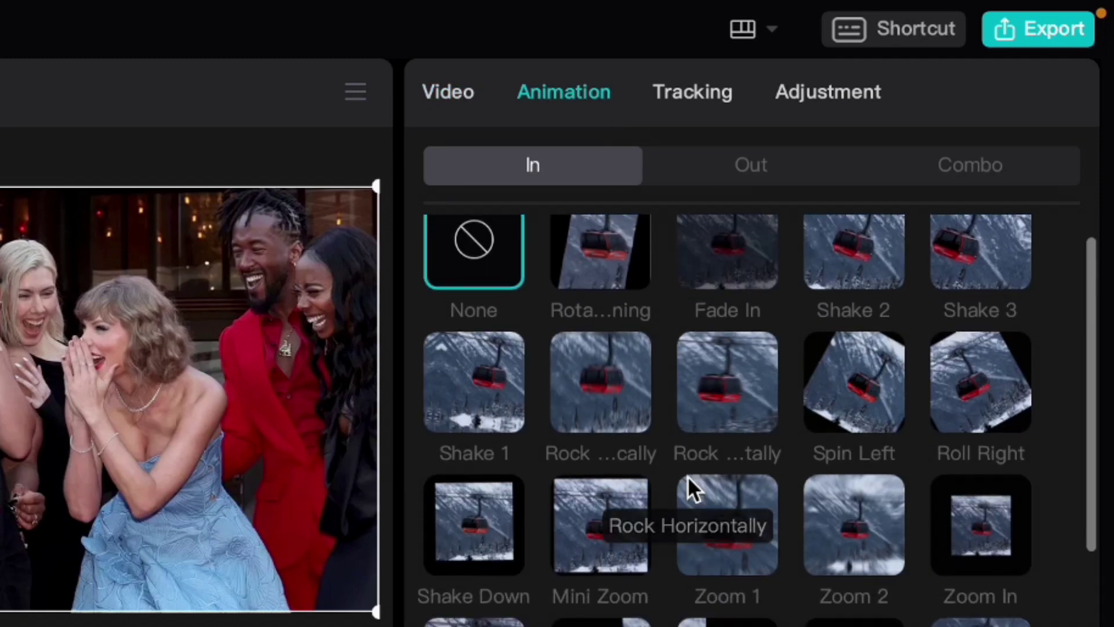
{"action": "left_click", "coordinate": [765, 490]}
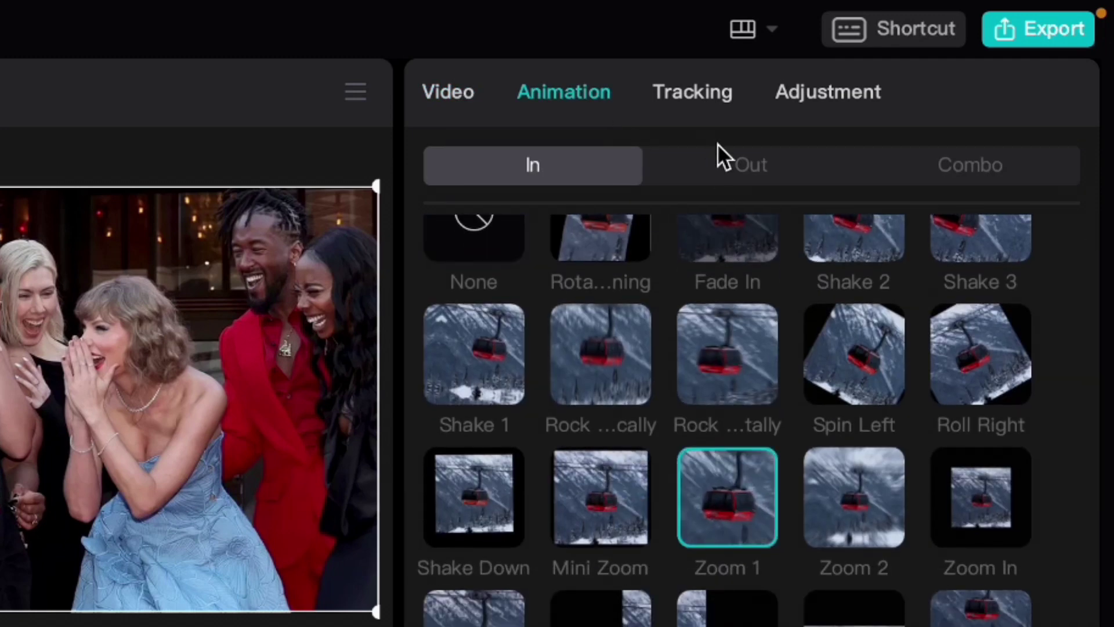
{"action": "left_click", "coordinate": [743, 174]}
{"action": "left_click", "coordinate": [729, 253]}
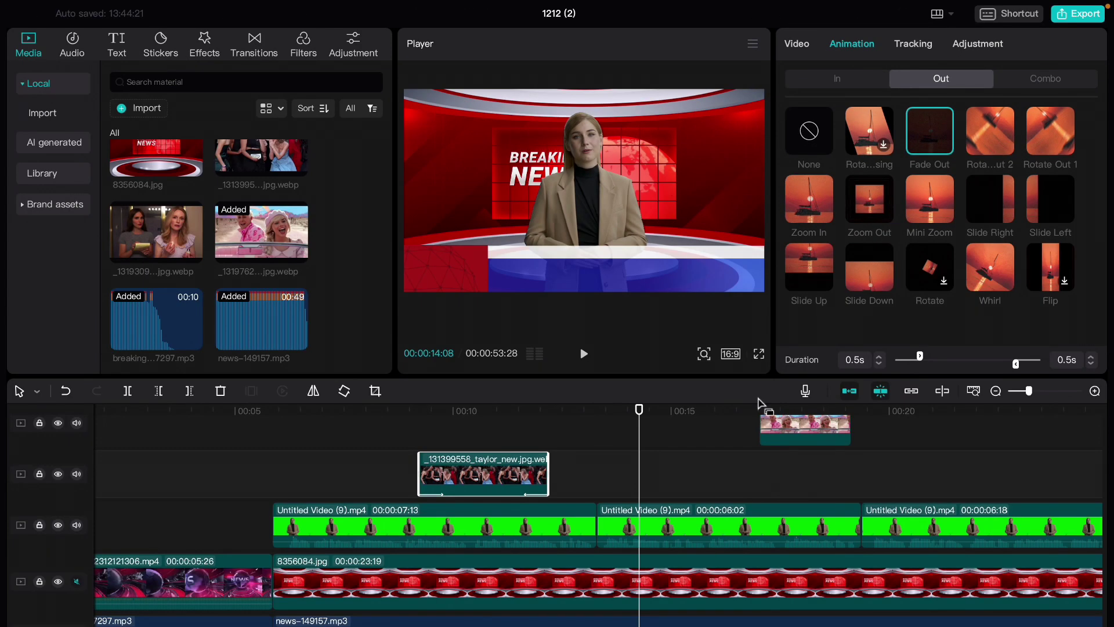
- Add an entrance animation and a Fade Out exit animation to the second article photo
{"action": "left_click", "coordinate": [760, 410]}
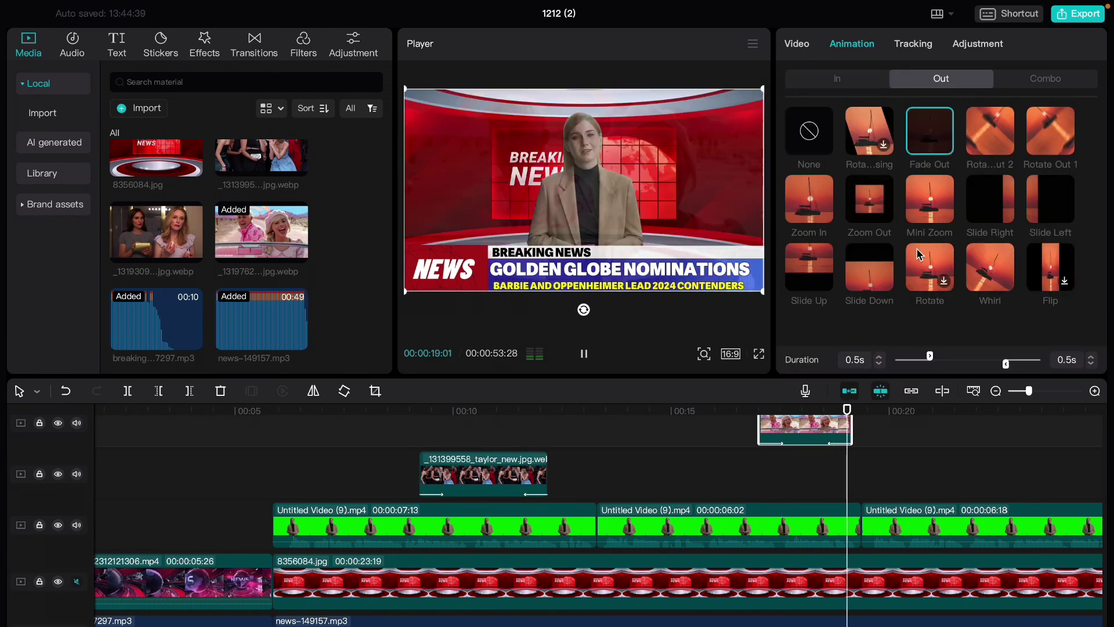
- Trim the news-149157.mp3 background music to the end of the anchor video
{"action": "scroll", "coordinate": [723, 511], "scroll_direction": "down", "scroll_amount": 3}
{"action": "scroll", "coordinate": [720, 532], "scroll_direction": "right", "scroll_amount": 3}
{"action": "left_click_drag", "start_coordinate": [652, 465], "coordinate": [530, 499]}
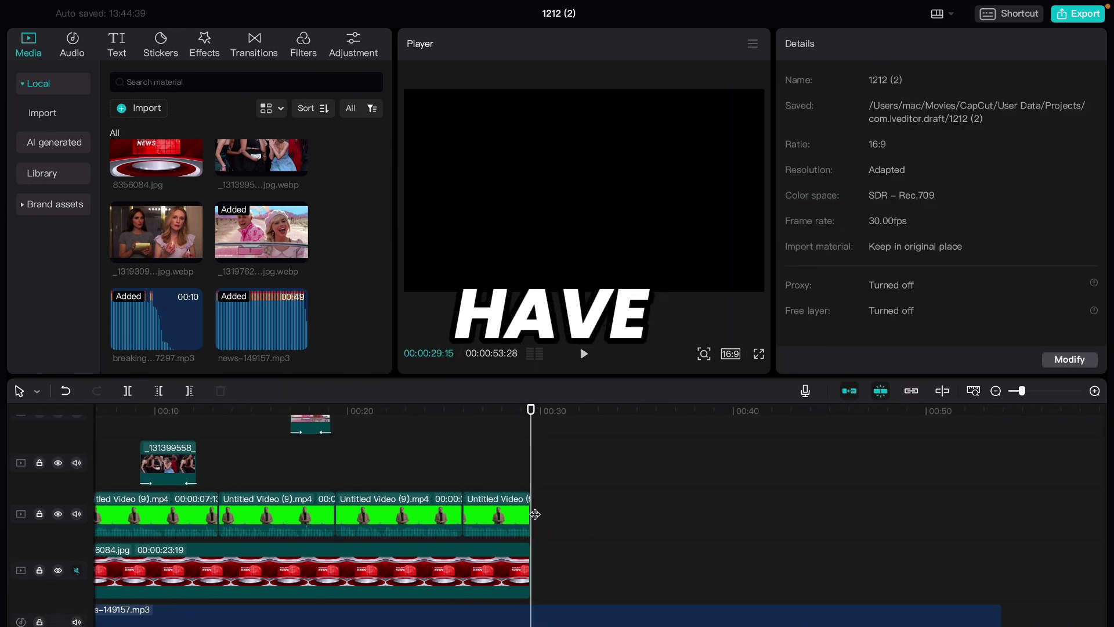
{"action": "left_click", "coordinate": [548, 614]}
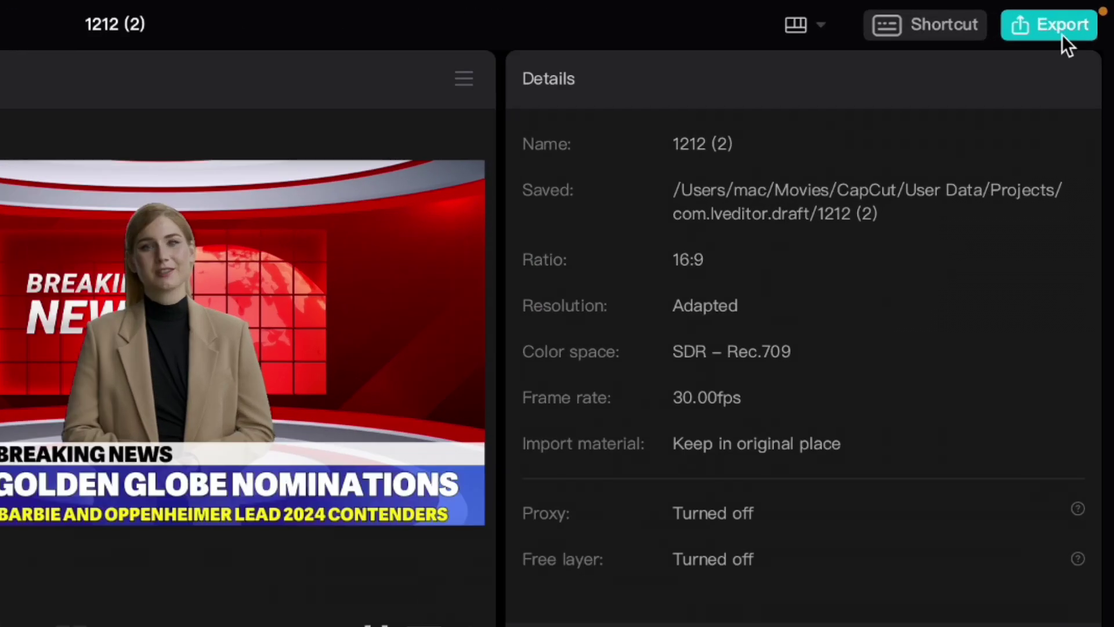
- Set up the video export with the title Mrtechnify News and the Desktop as the destination folder
{"action": "left_click", "coordinate": [1081, 15]}
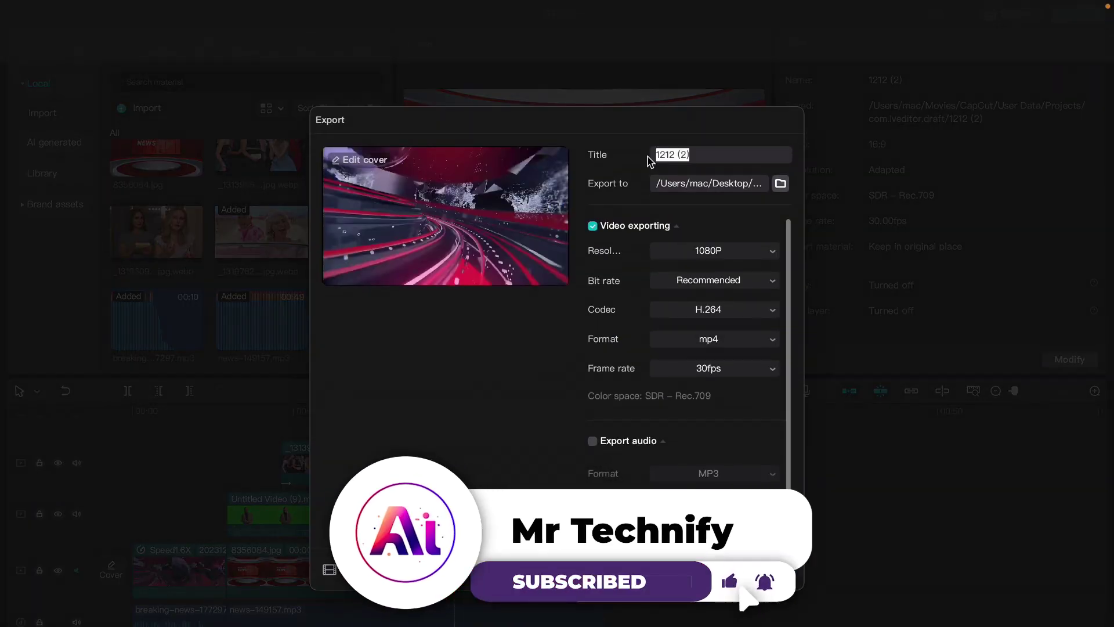
{"action": "type", "text": "Mrtechnify News"}
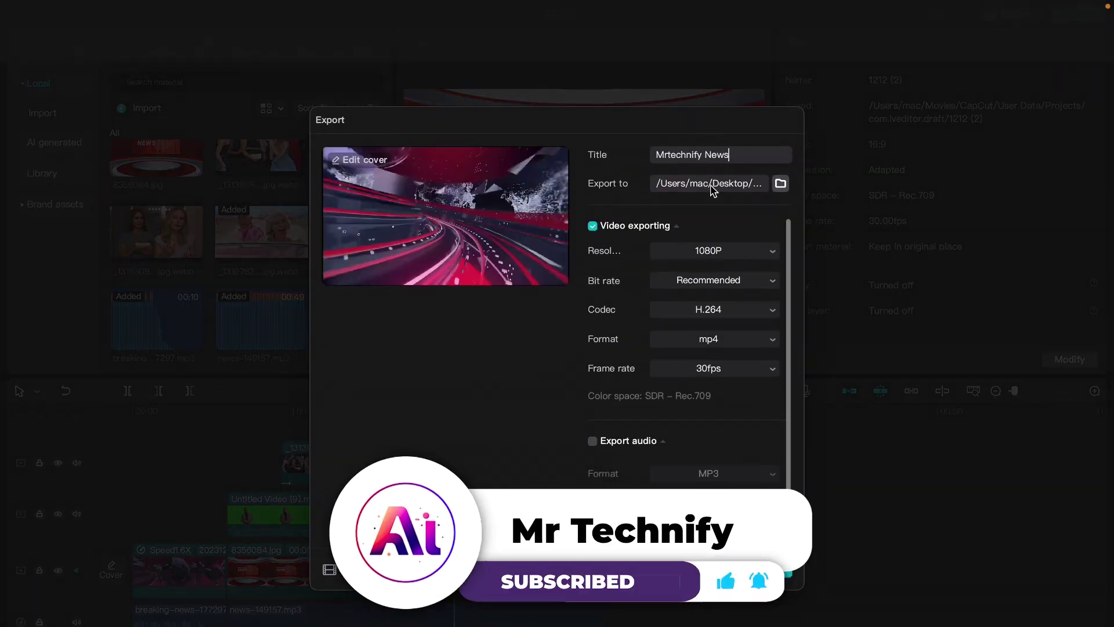
{"action": "left_click", "coordinate": [780, 183]}
{"action": "left_click", "coordinate": [88, 247]}
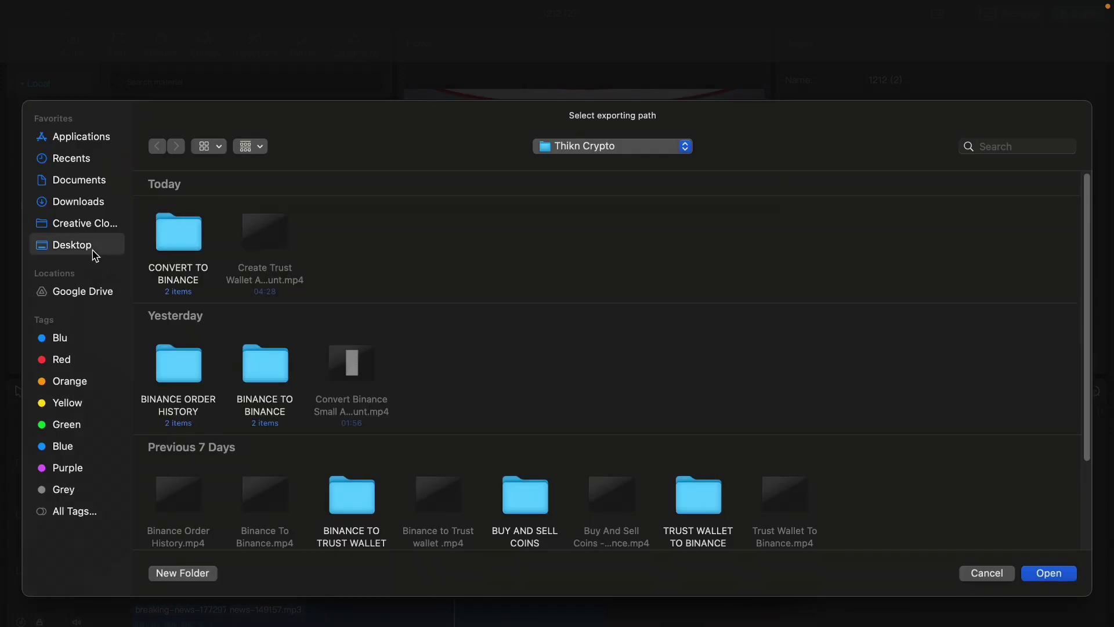
{"action": "left_click", "coordinate": [1049, 573]}
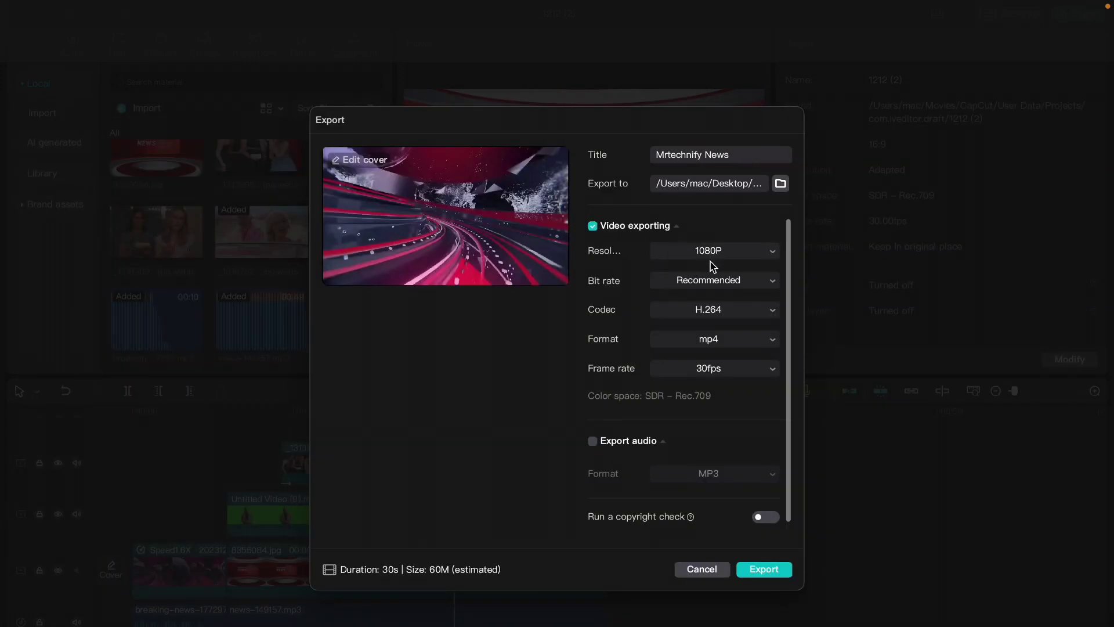
- Choose 1080P as the export resolution and export the video as an mp4
{"action": "left_click", "coordinate": [691, 251]}
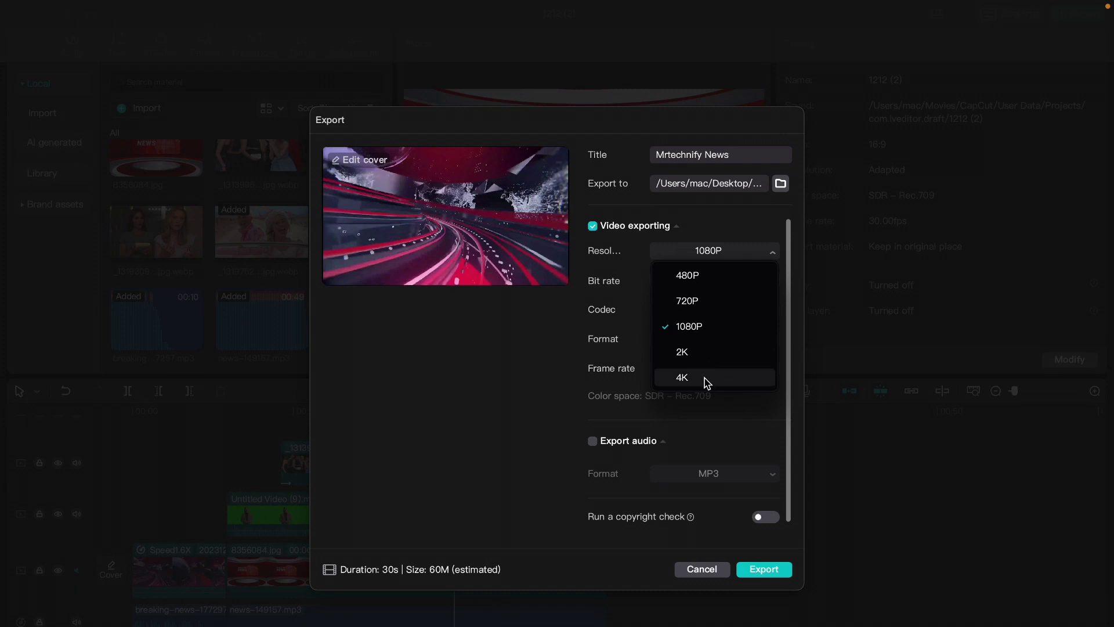
{"action": "left_click", "coordinate": [721, 327]}
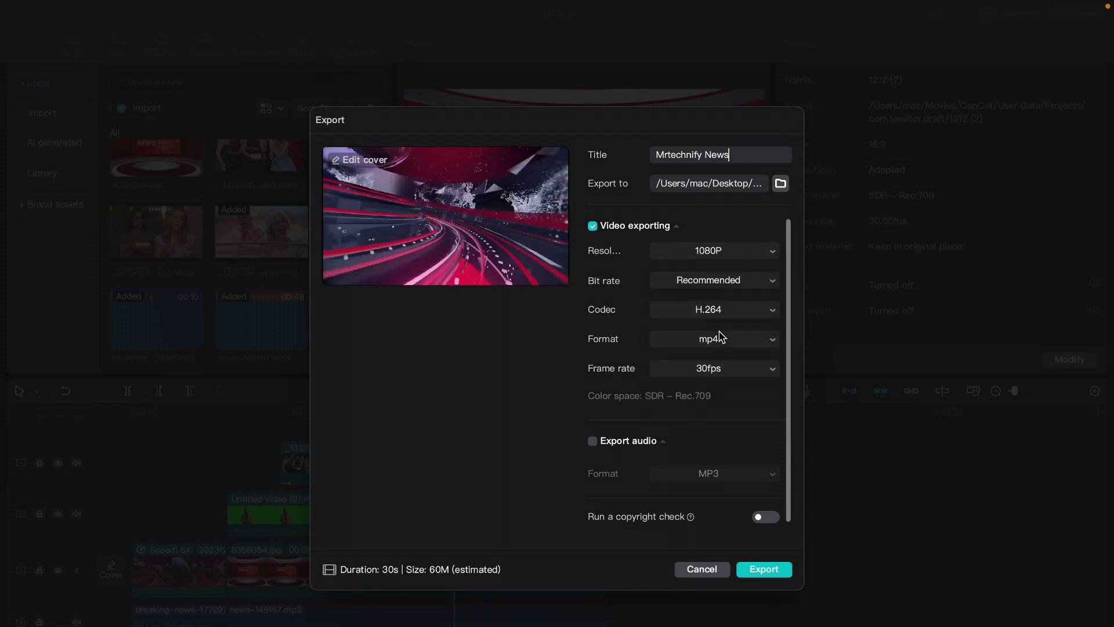
{"action": "left_click", "coordinate": [764, 569]}
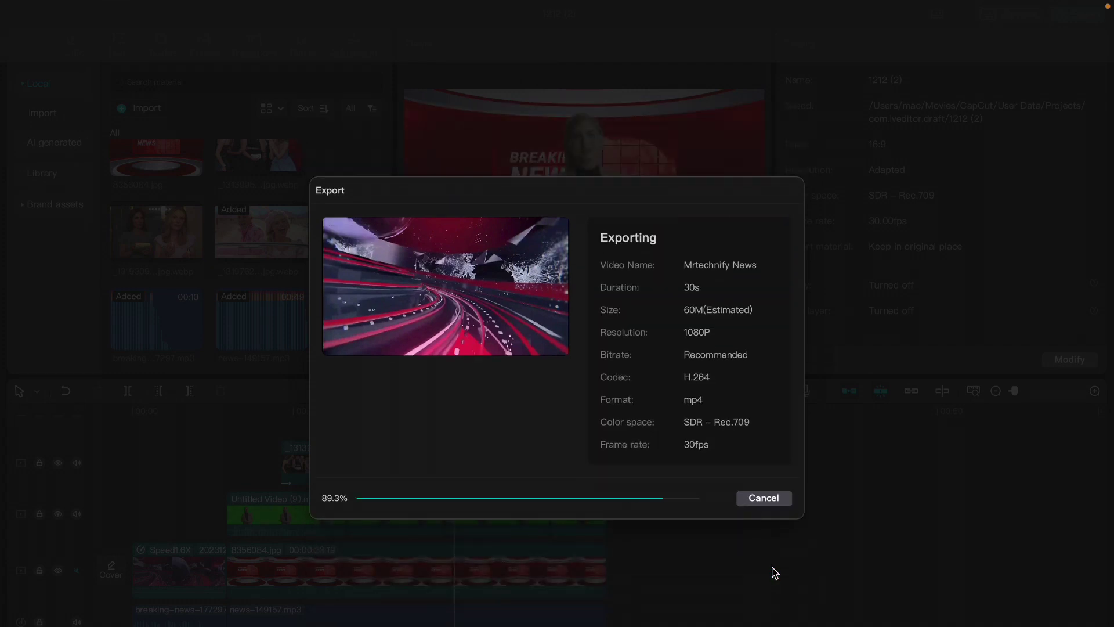